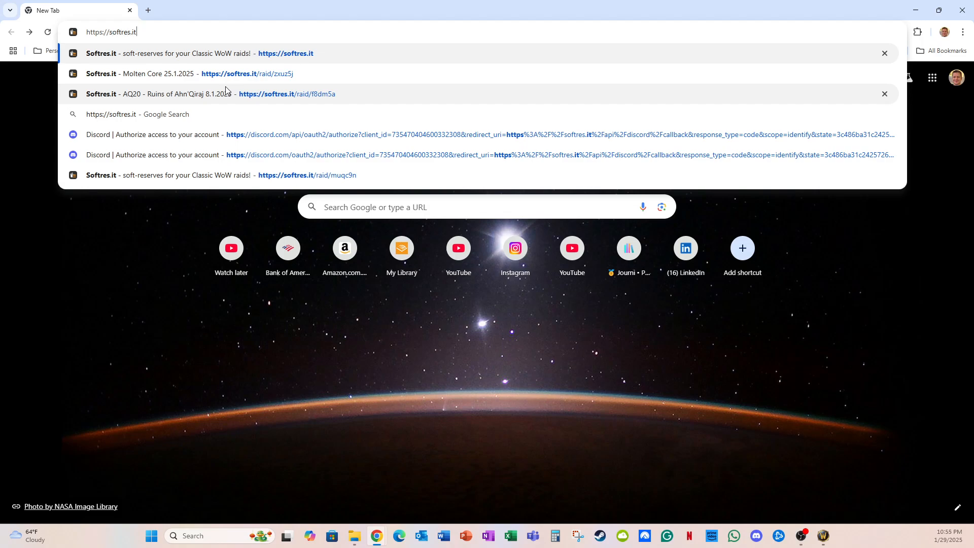
Step: Open softres.it and try each of the four game editions in turn, ending on World of Warcraft Classic
key(Return)
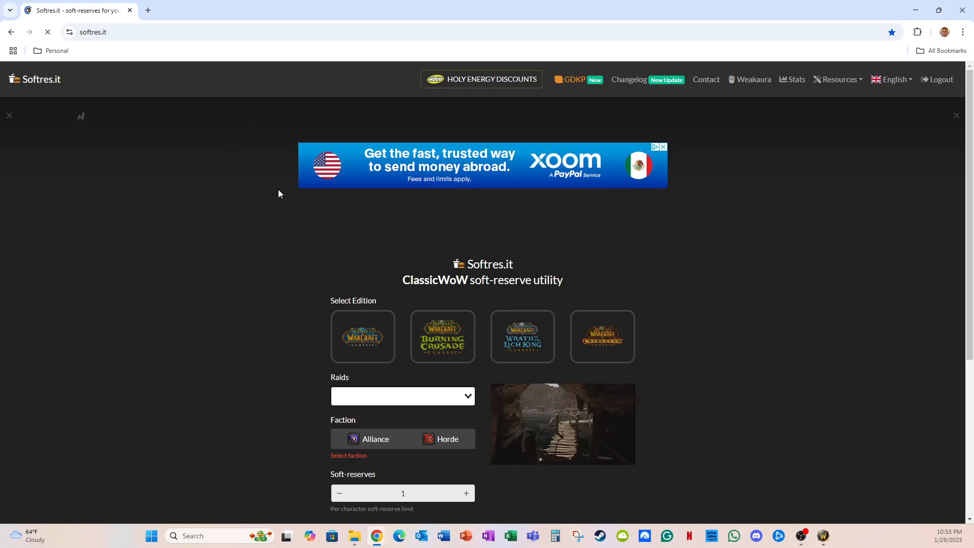
scroll(281, 202, down, 2)
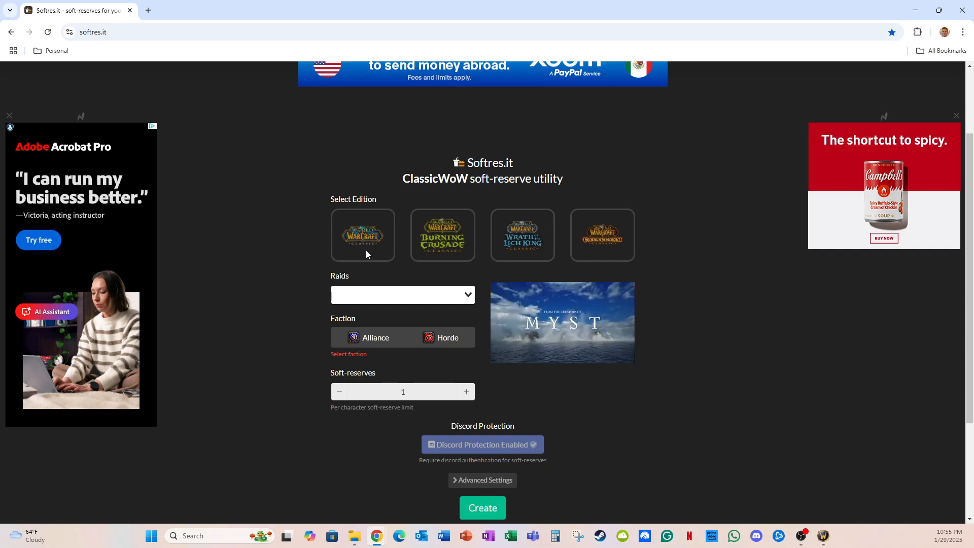
click(378, 238)
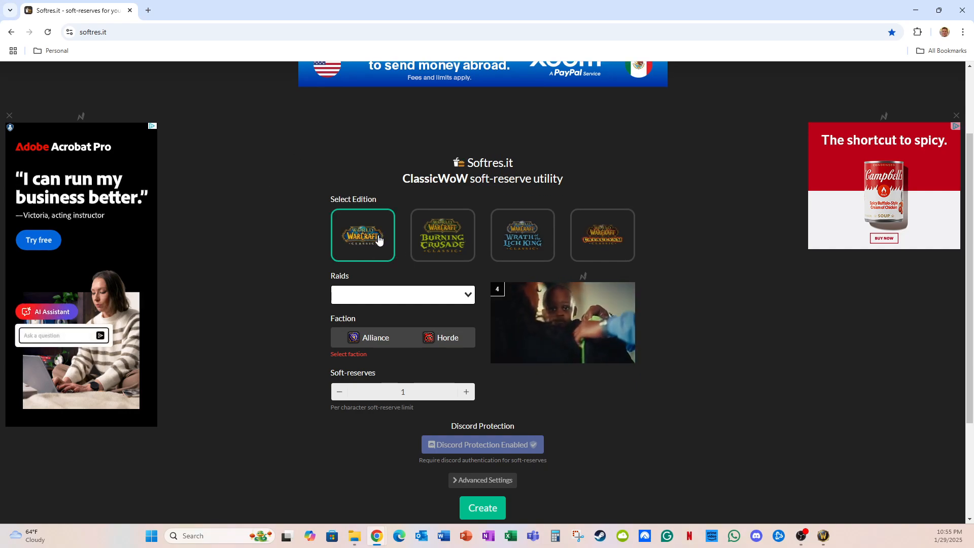
click(447, 227)
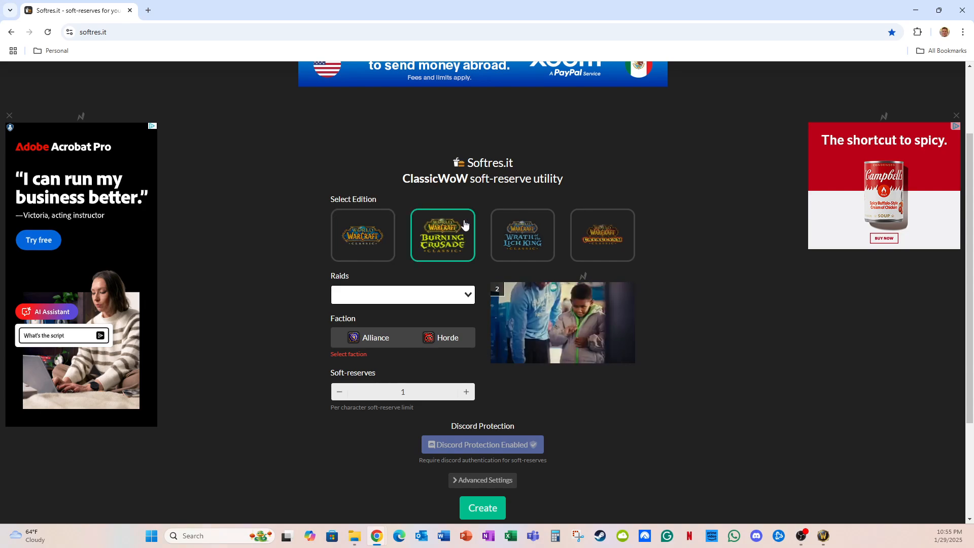
click(541, 226)
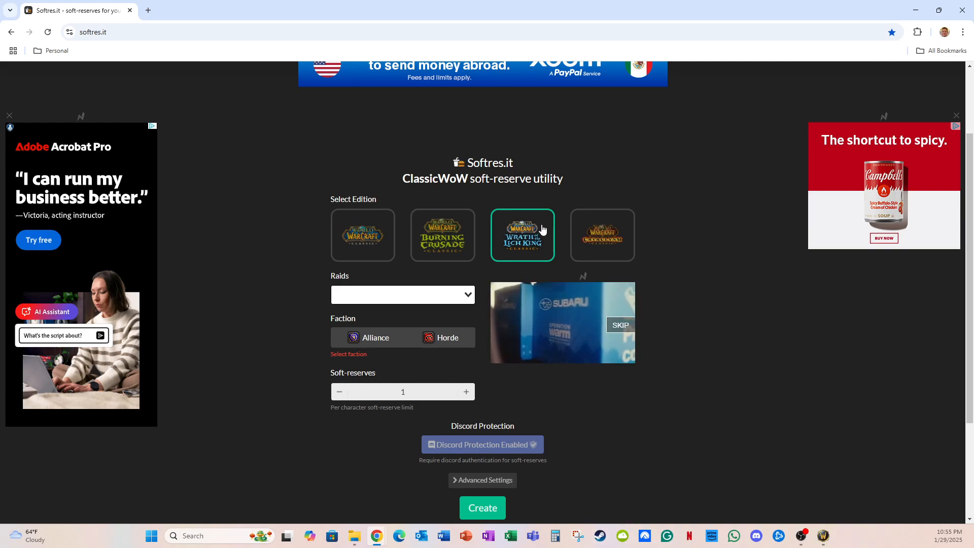
click(619, 234)
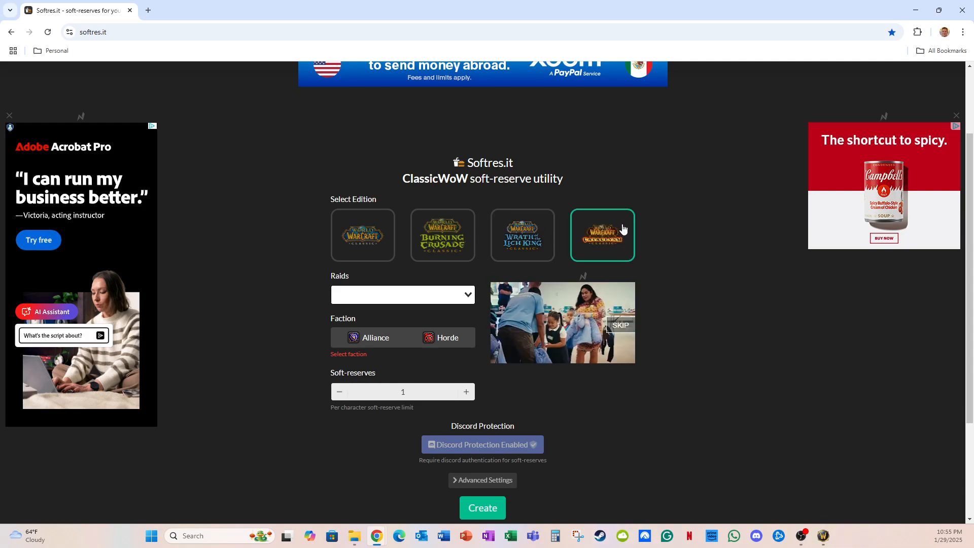
click(384, 233)
Step: Review the raids offered for the Classic, Burning Crusade, Wrath of the Lich King and Cataclysm editions
click(455, 297)
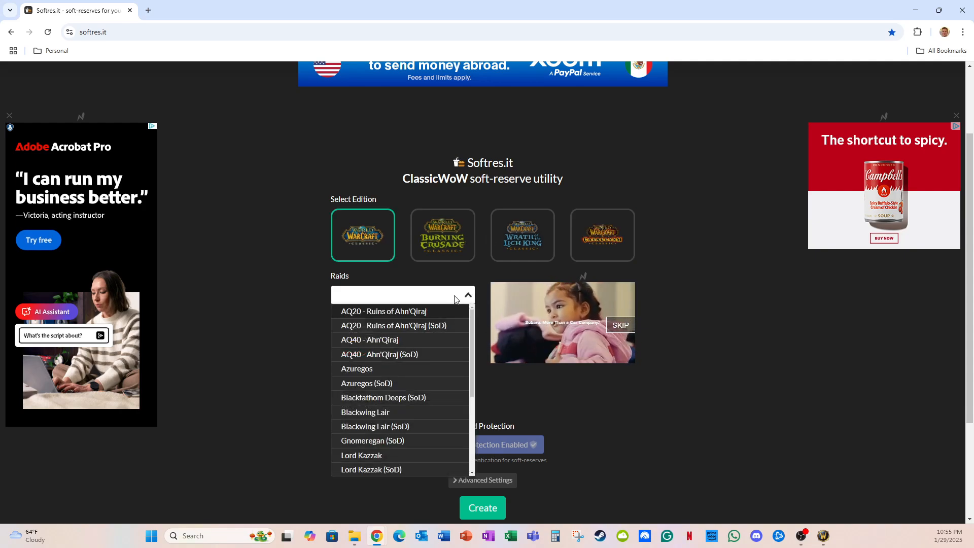
click(286, 268)
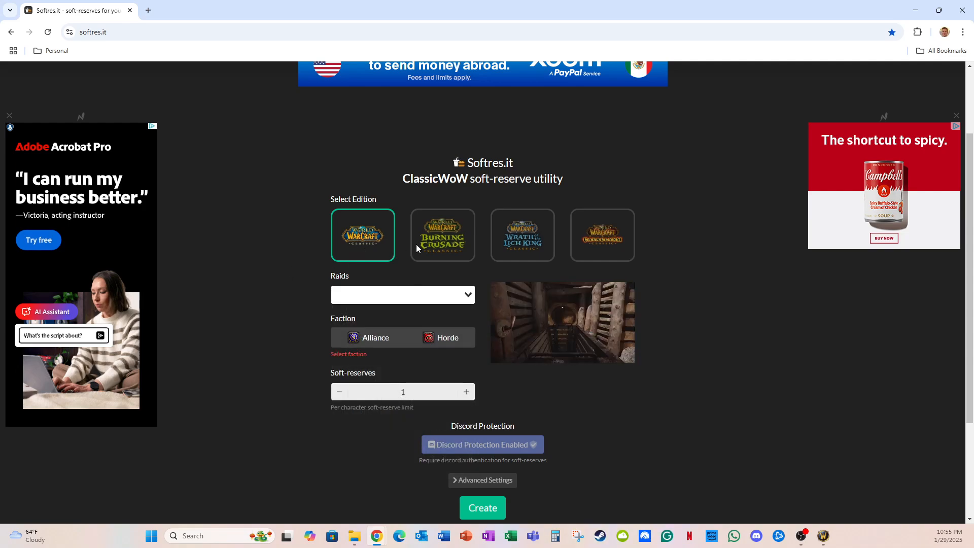
click(441, 238)
click(464, 295)
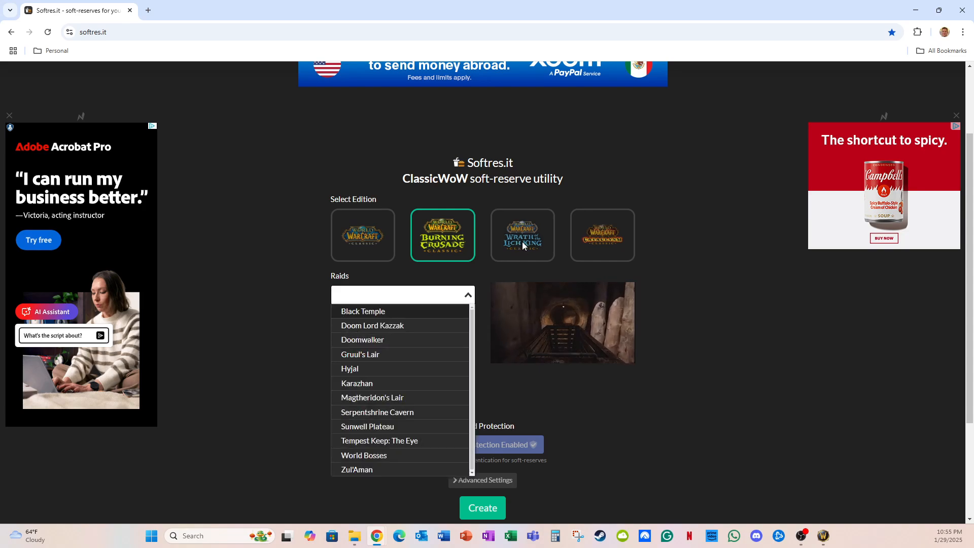
click(520, 249)
click(468, 295)
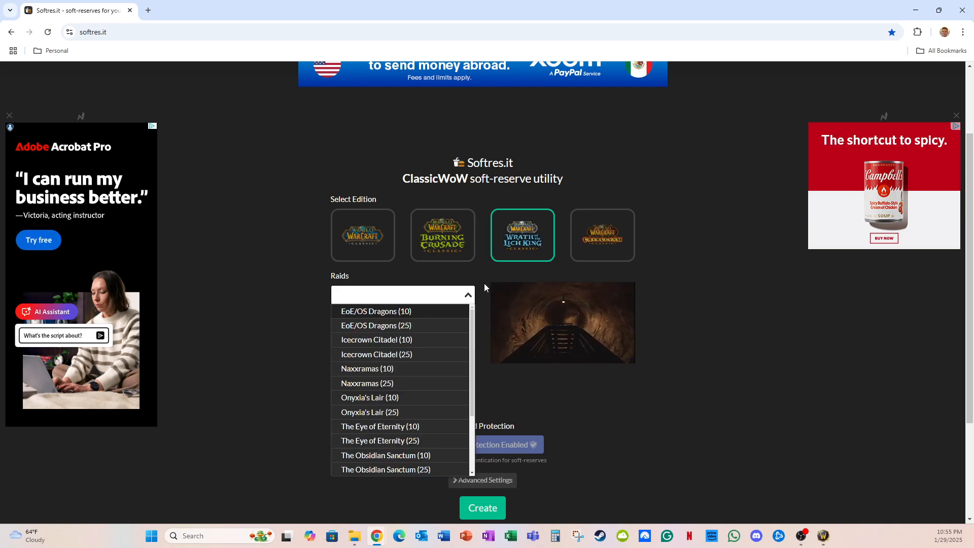
click(589, 250)
click(458, 300)
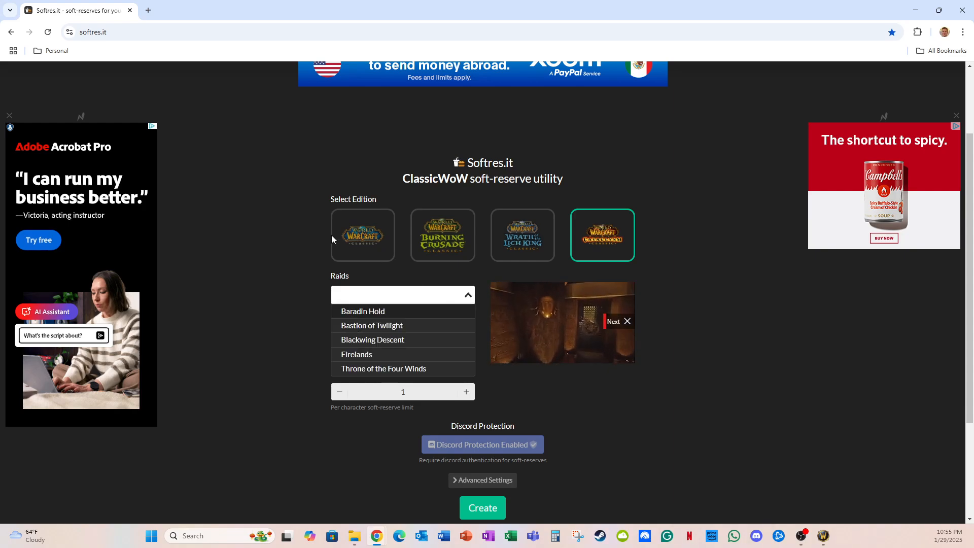
Step: Choose the World of Warcraft Classic edition and pick Blackwing Lair as the raid
click(357, 234)
scroll(297, 227, down, 1)
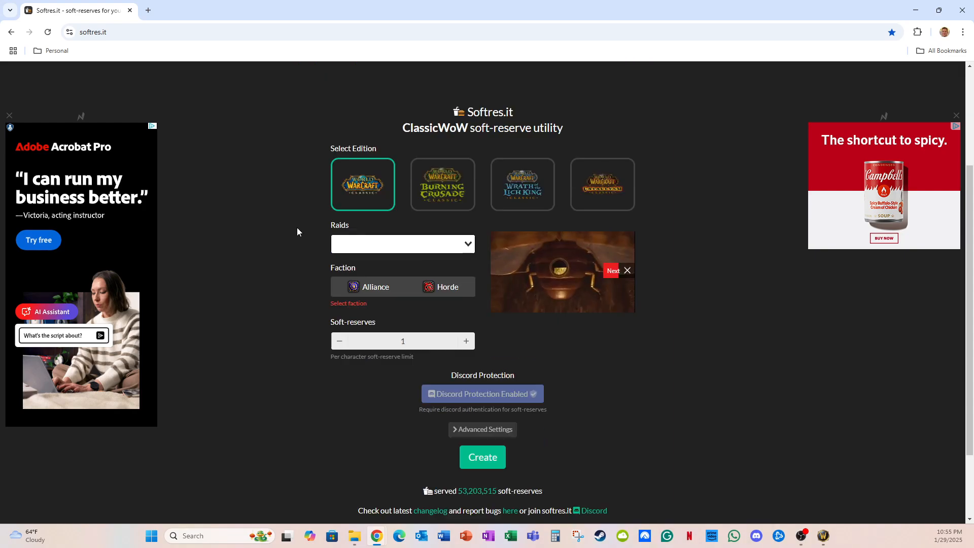
click(469, 247)
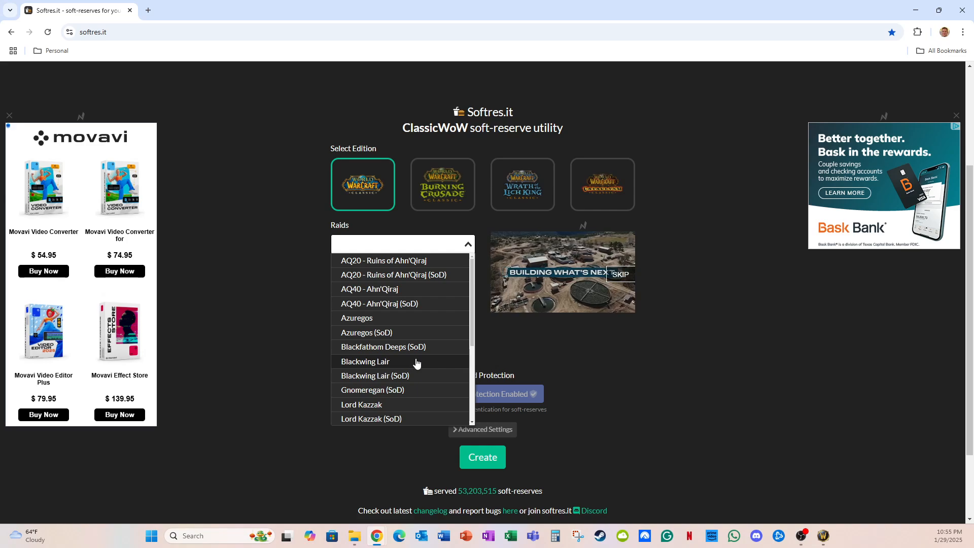
click(421, 364)
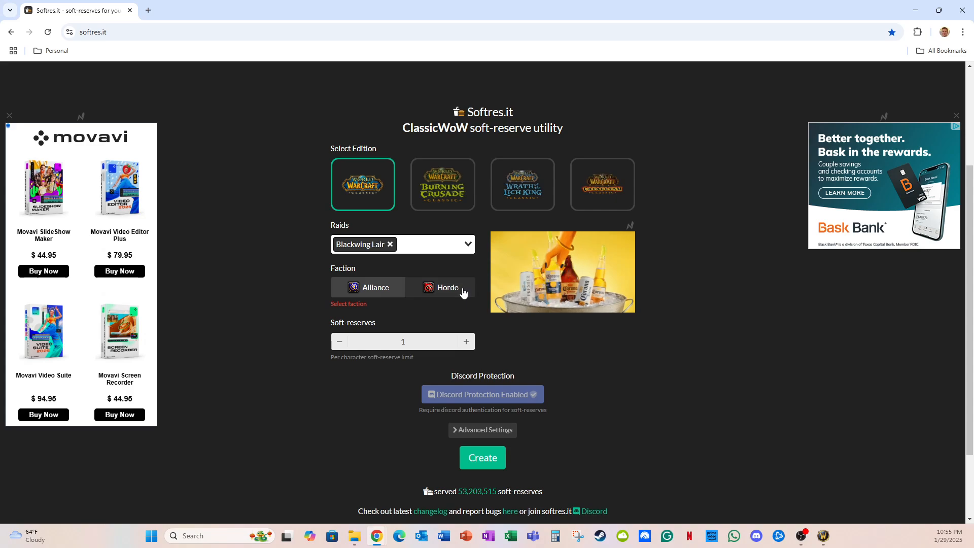
Step: Create the raid for the Alliance faction with a limit of 2 soft-reserves per character
click(376, 289)
scroll(300, 287, down, 2)
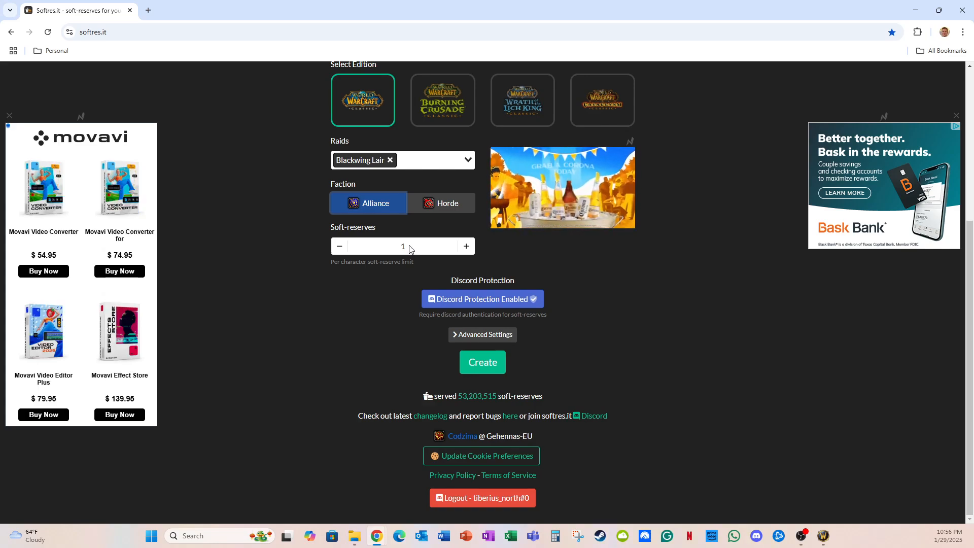
click(467, 246)
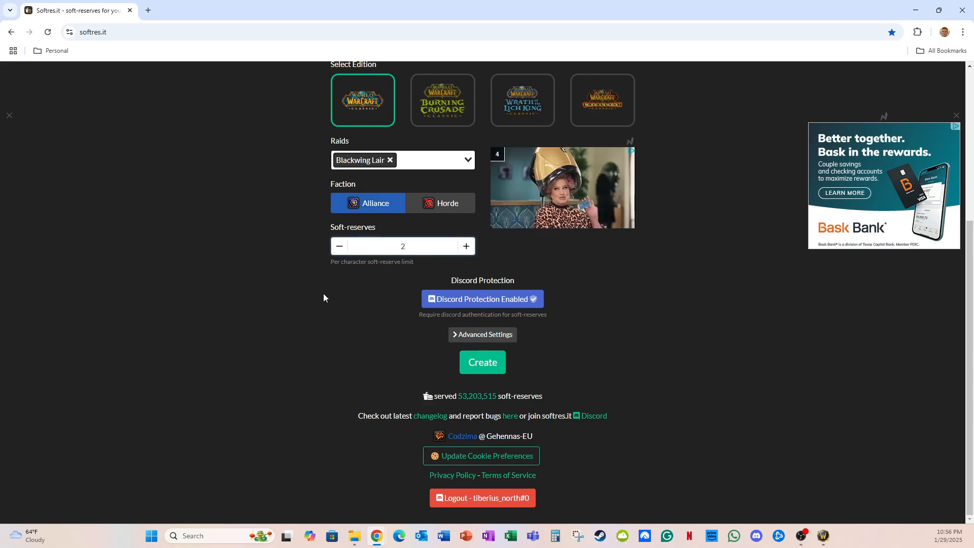
click(484, 363)
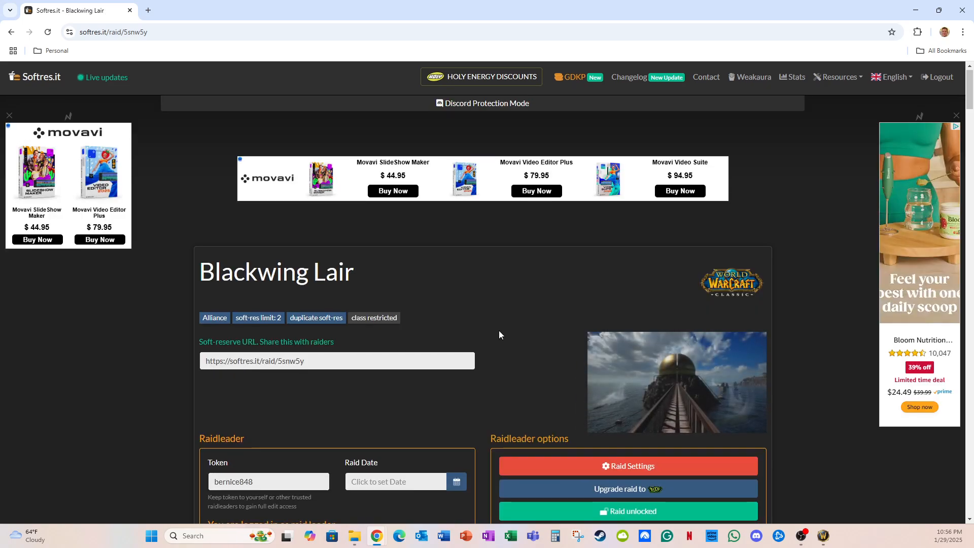
Step: Copy the raid's soft-reserve link, switch to World of Warcraft and try to post it in raid chat
scroll(498, 333, down, 2)
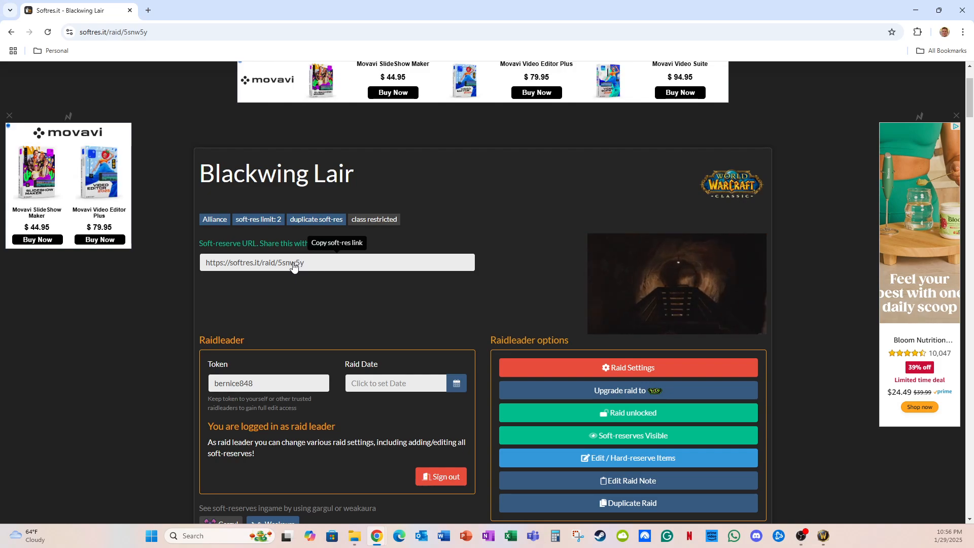
click(259, 266)
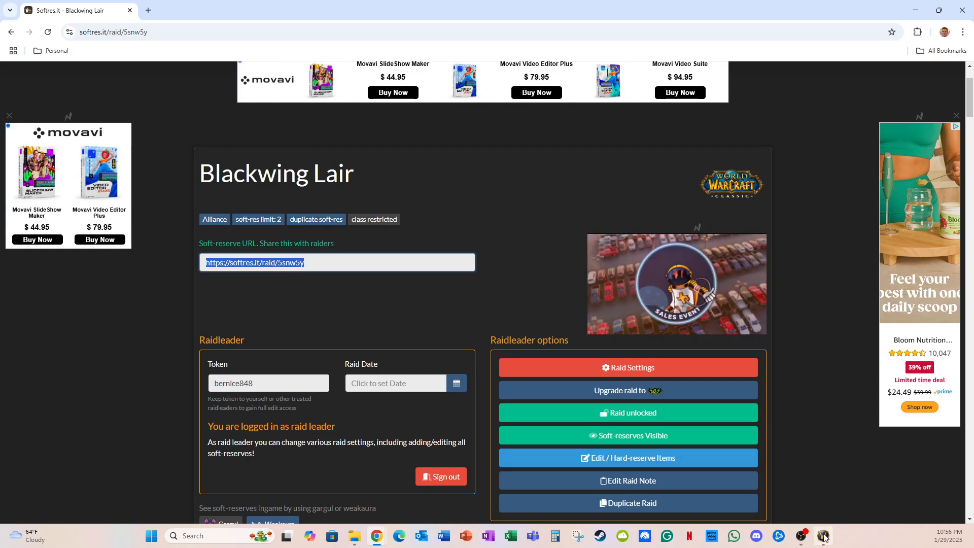
key(alt+Tab)
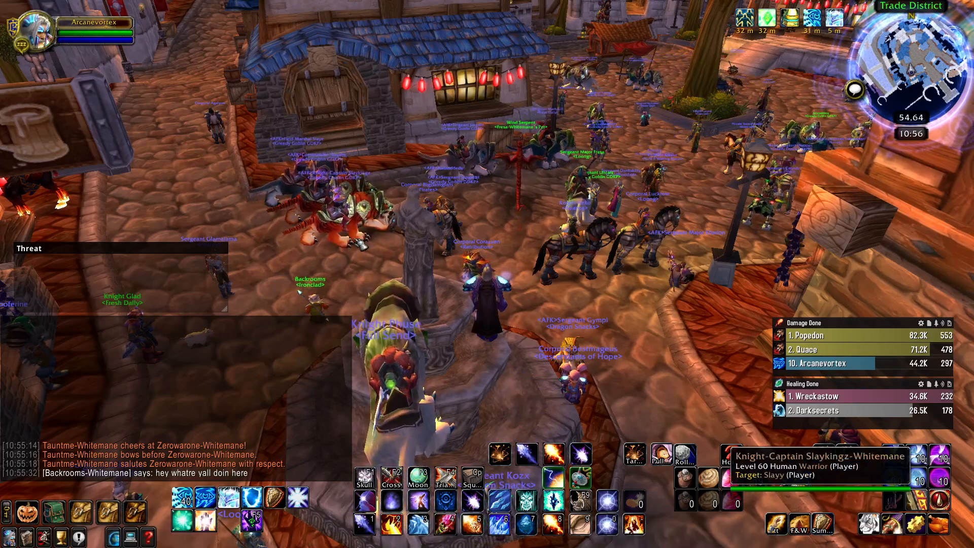
key(Return)
text(/ra)
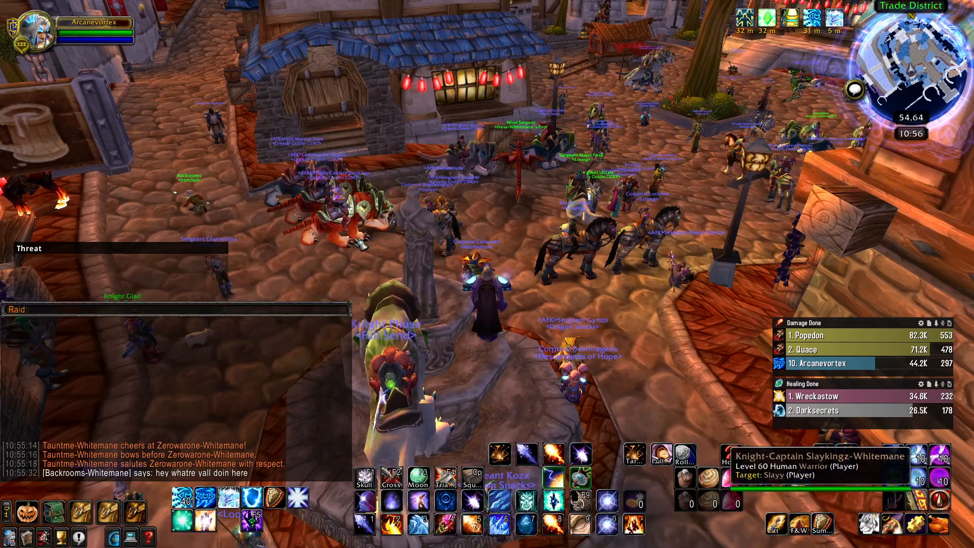
key(ctrl+v)
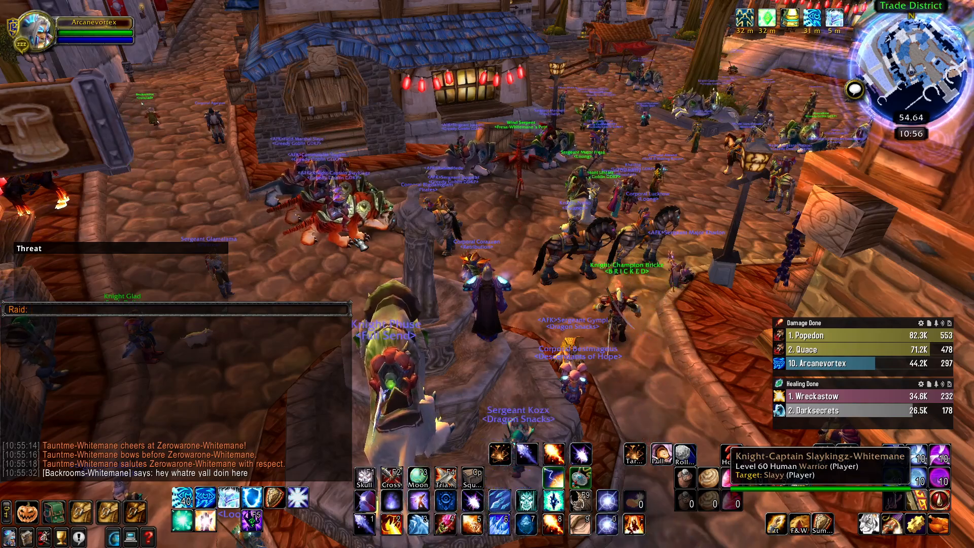
key(Return)
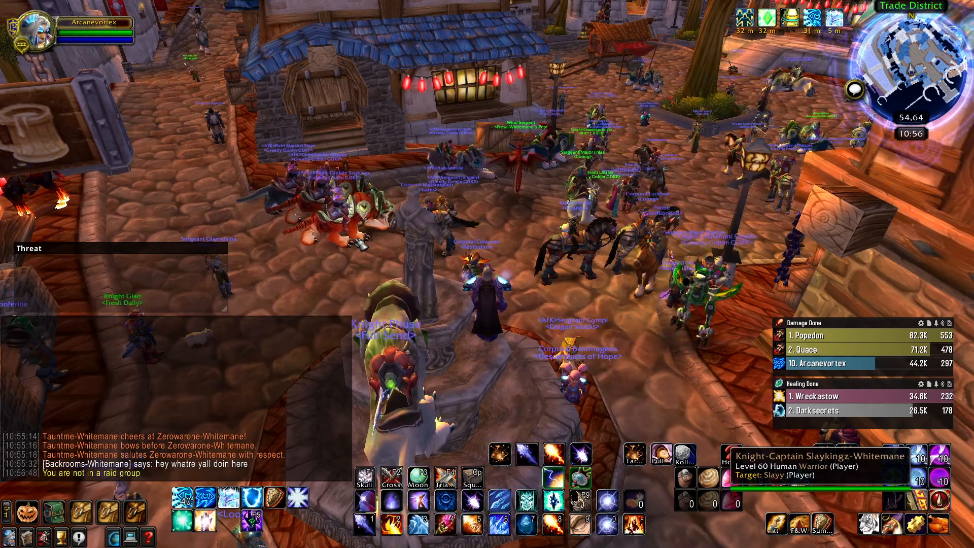
Step: Post the copied soft-reserve link three times in the game's Say chat
key(Return)
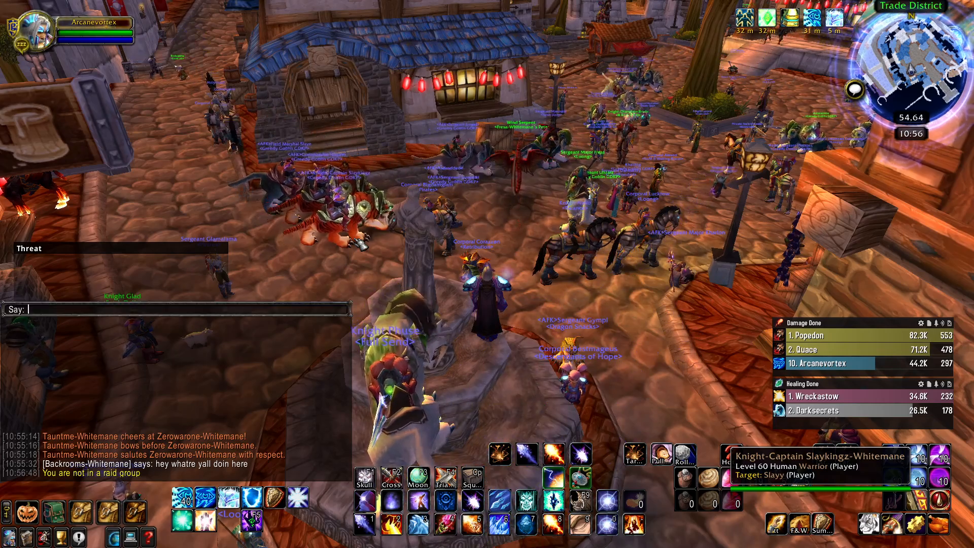
key(ctrl+v)
key(Return)
key(Return)
key(ctrl+v)
key(Return)
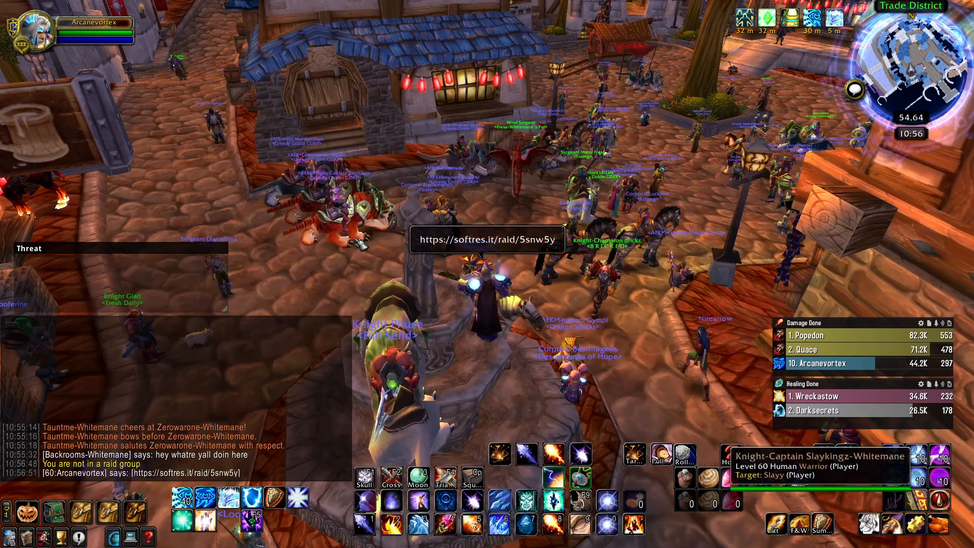
key(Return)
key(ctrl+v)
key(Return)
key(Return)
key(ctrl+v)
key(Return)
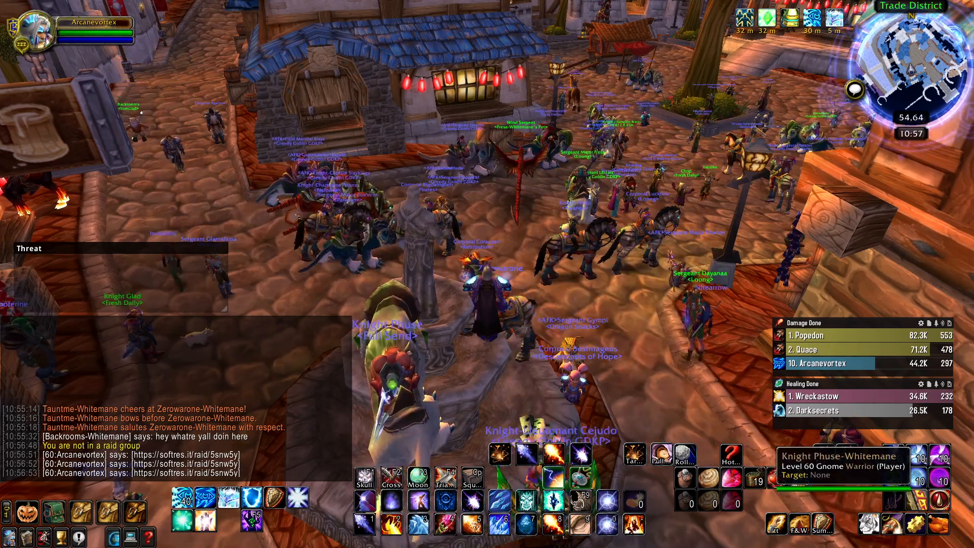
Step: Switch back to the Blackwing Lair page in Chrome and examine its raid tags, raid leader section, options and item list
key(alt+Tab)
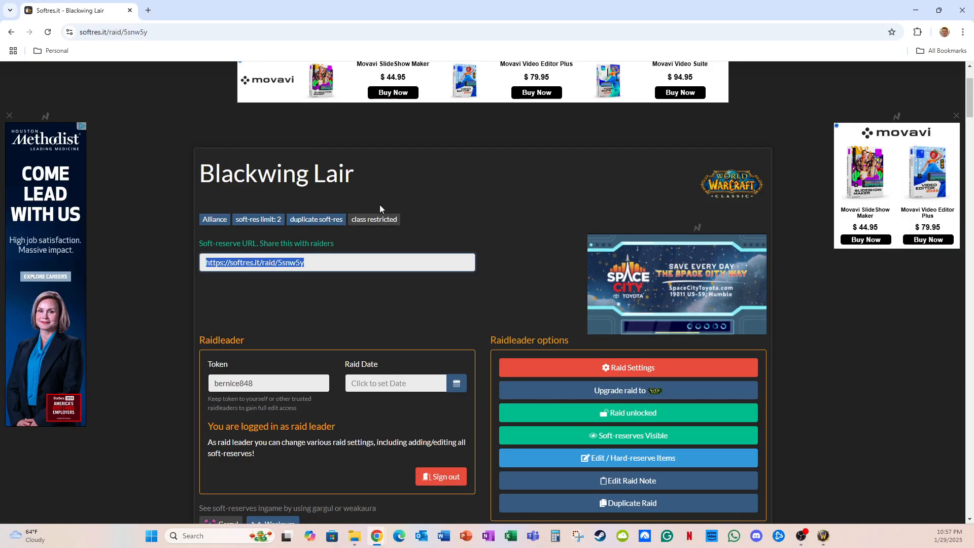
click(345, 303)
scroll(355, 287, down, 1)
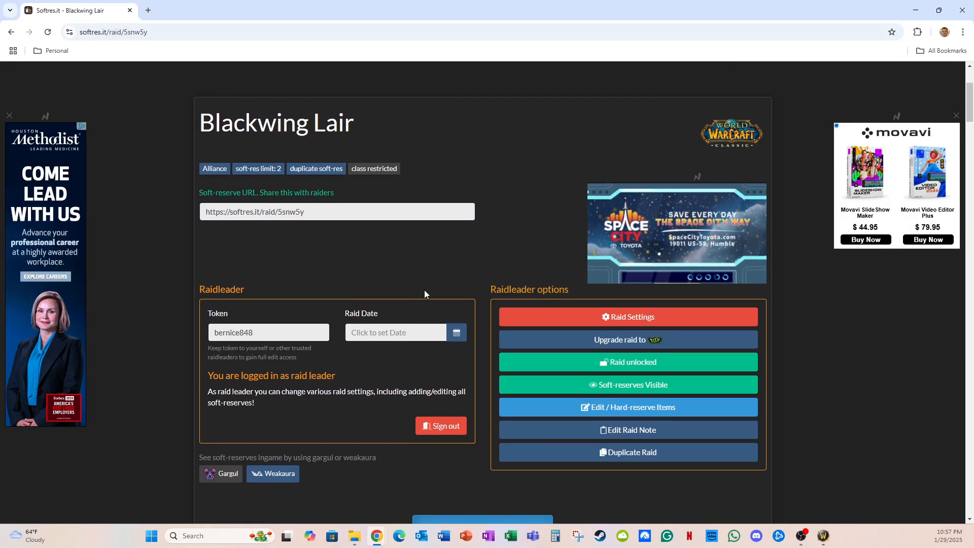
scroll(441, 243, up, 1)
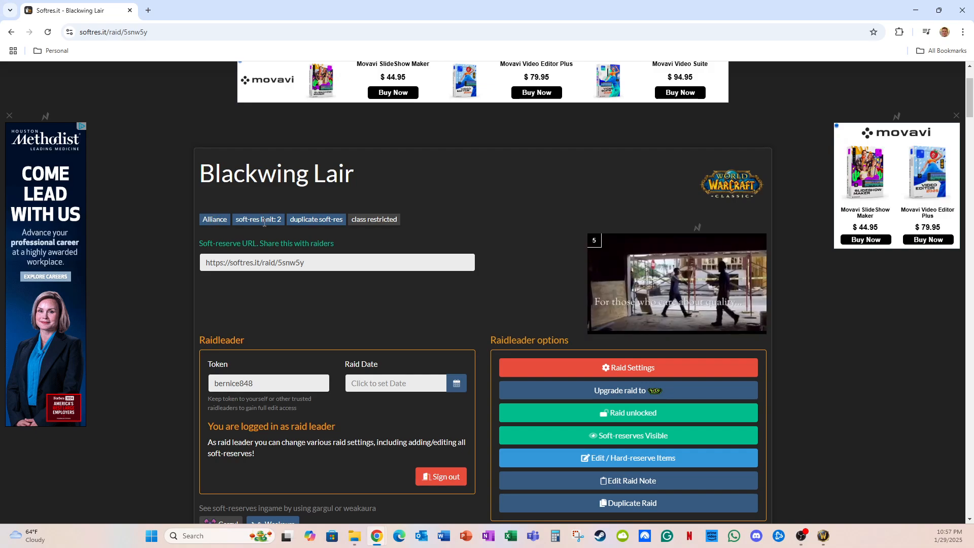
scroll(285, 213, down, 1)
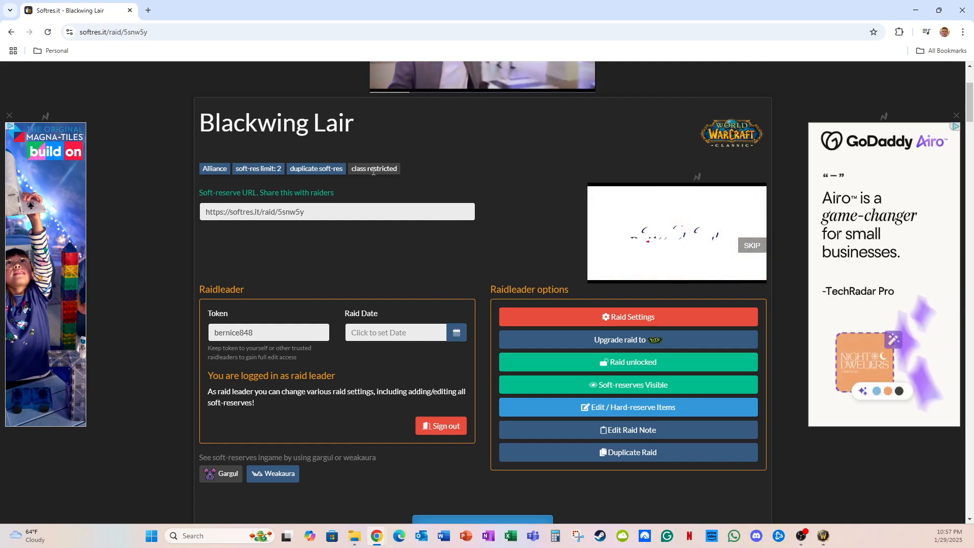
scroll(374, 182, down, 1)
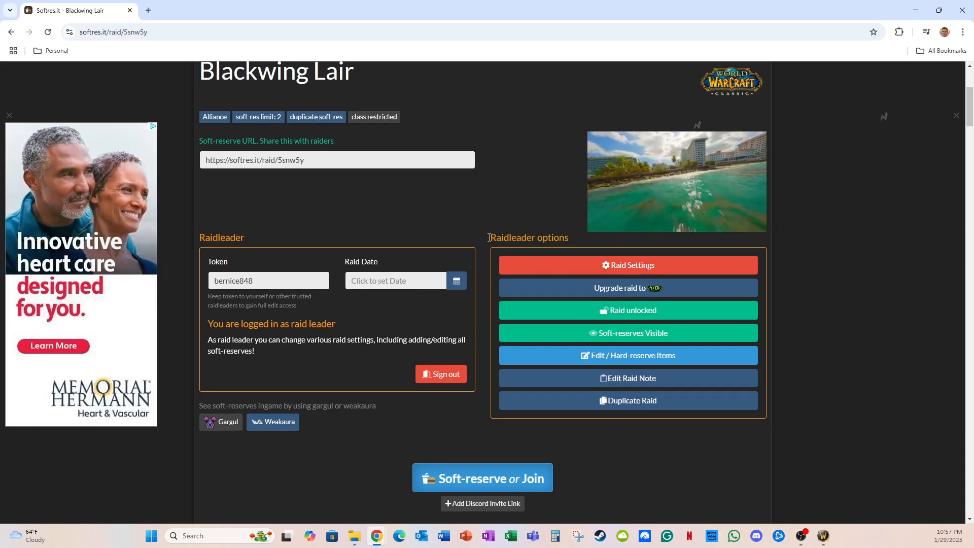
scroll(474, 230, down, 1)
scroll(479, 291, down, 2)
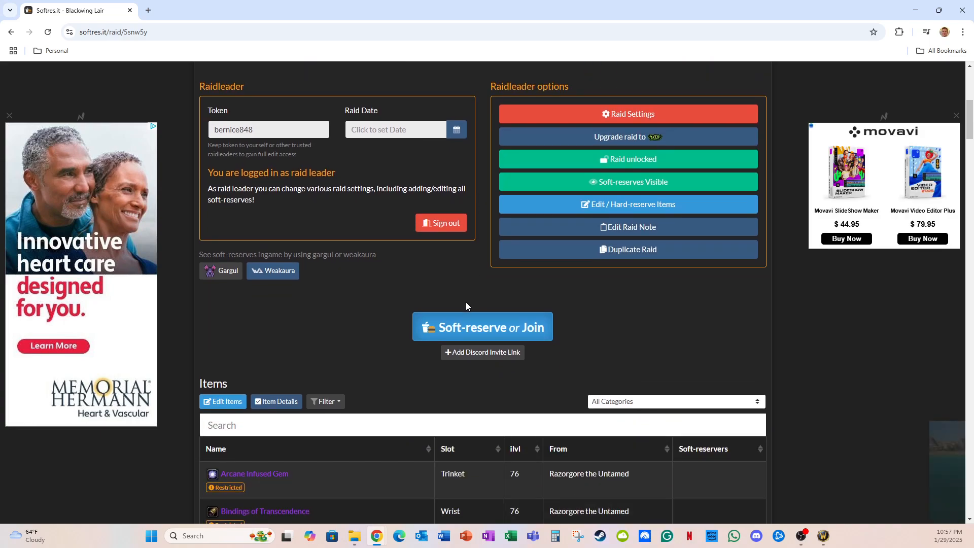
scroll(374, 418, up, 3)
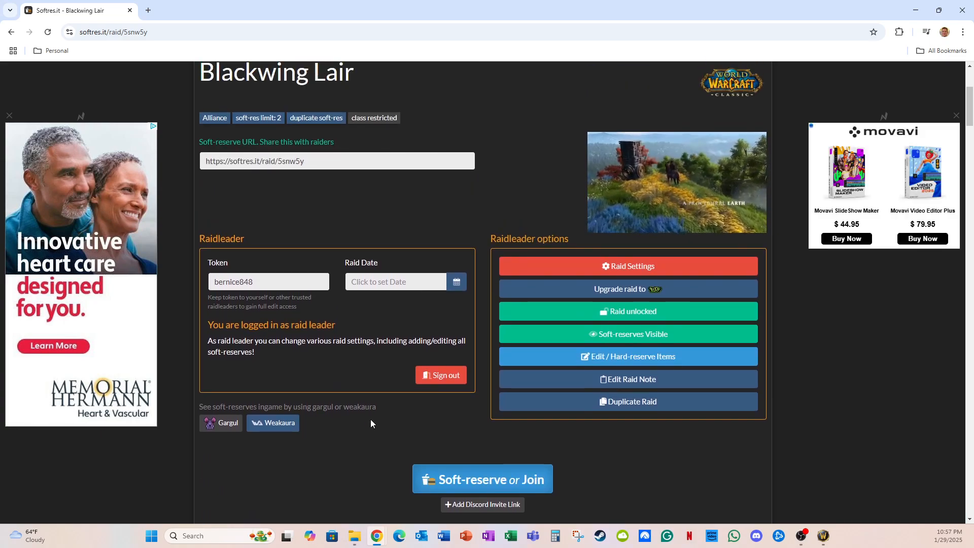
Step: View the raid date, time and lock options, and close them without making changes
click(458, 283)
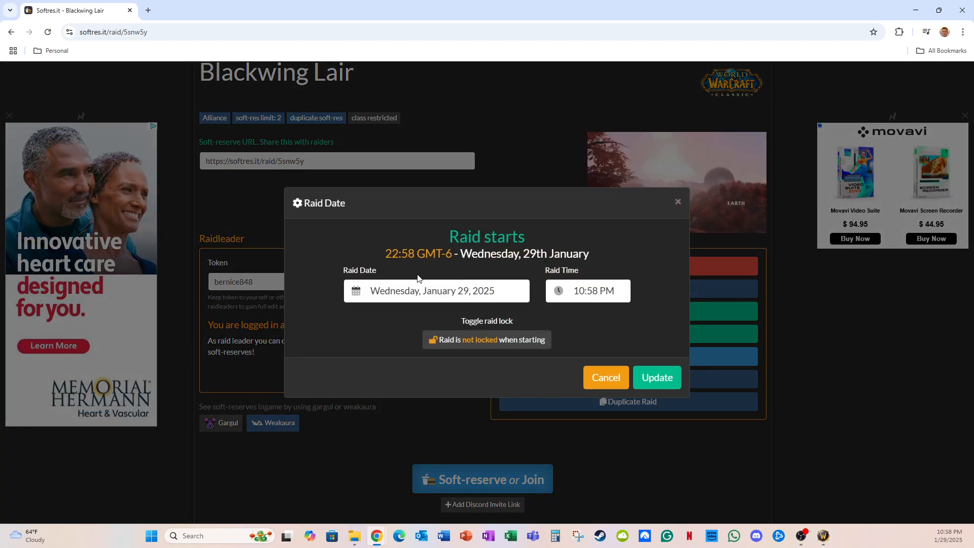
click(676, 203)
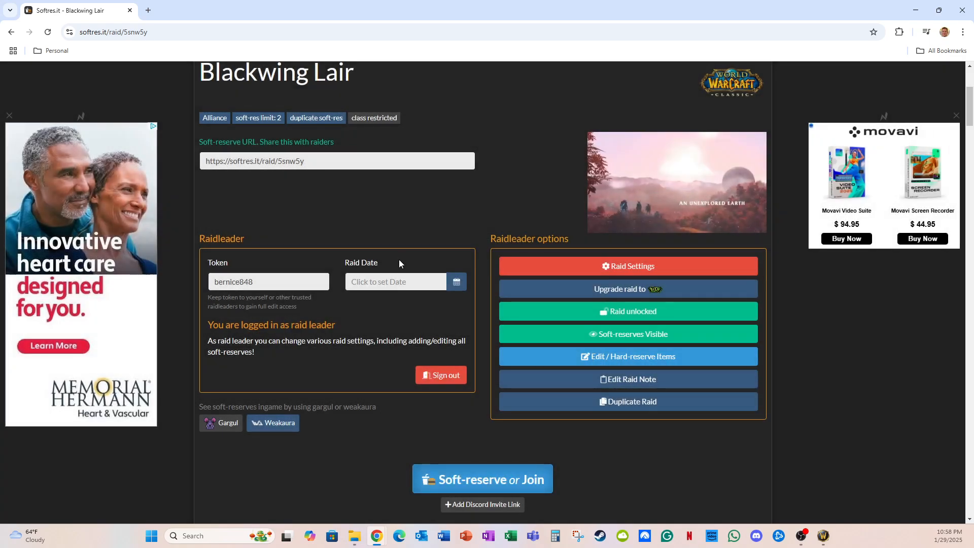
Step: Reopen the raid date options for another look and cancel them
click(458, 283)
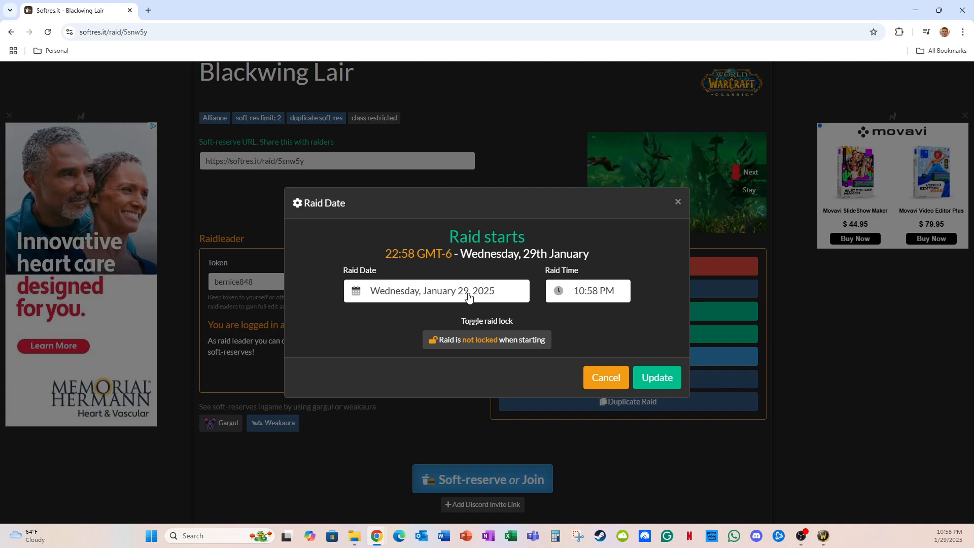
click(606, 377)
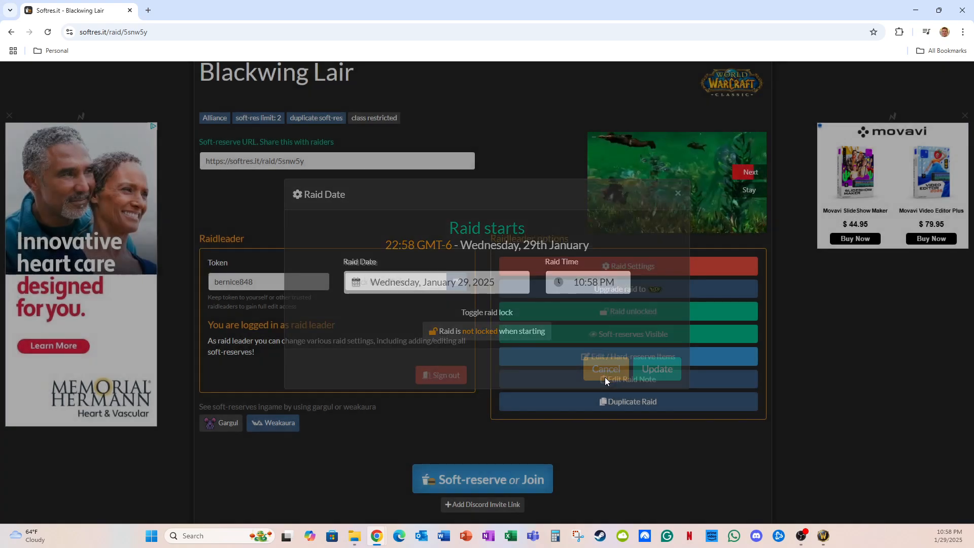
Step: Open the raid settings and switch Character Note off and back on
scroll(426, 318, down, 1)
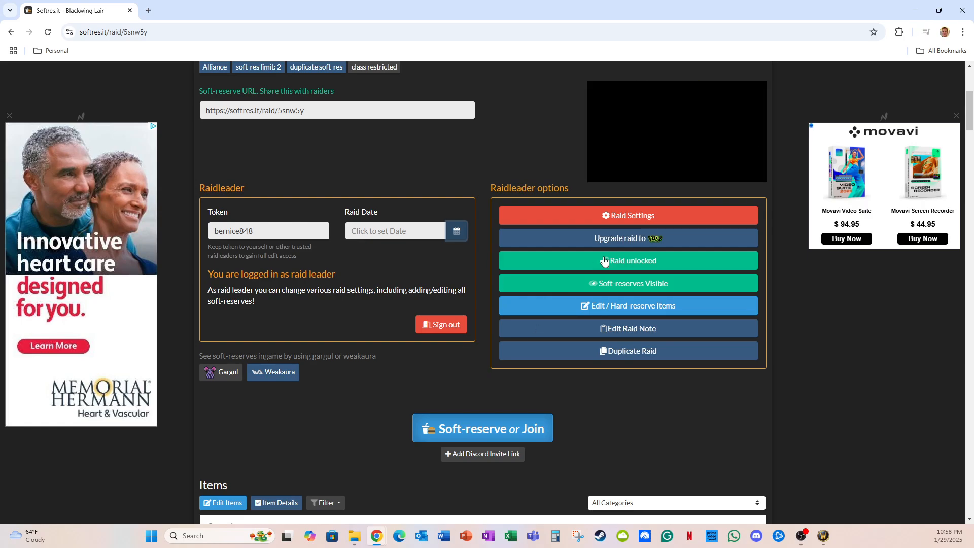
click(650, 220)
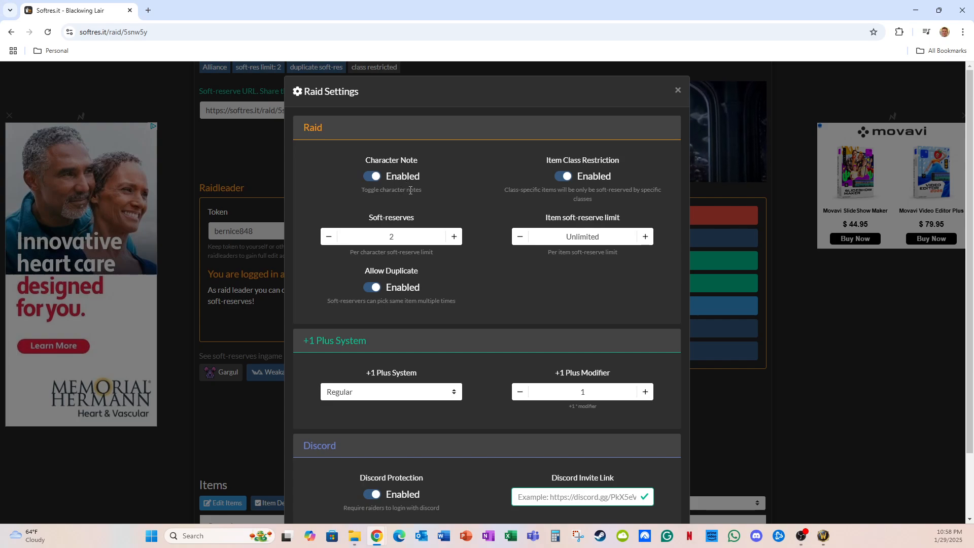
click(376, 179)
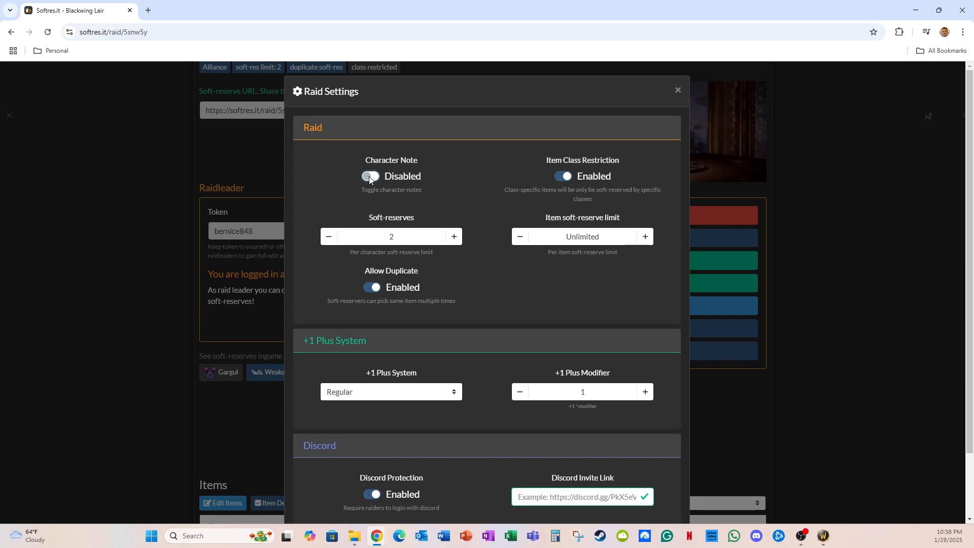
click(369, 176)
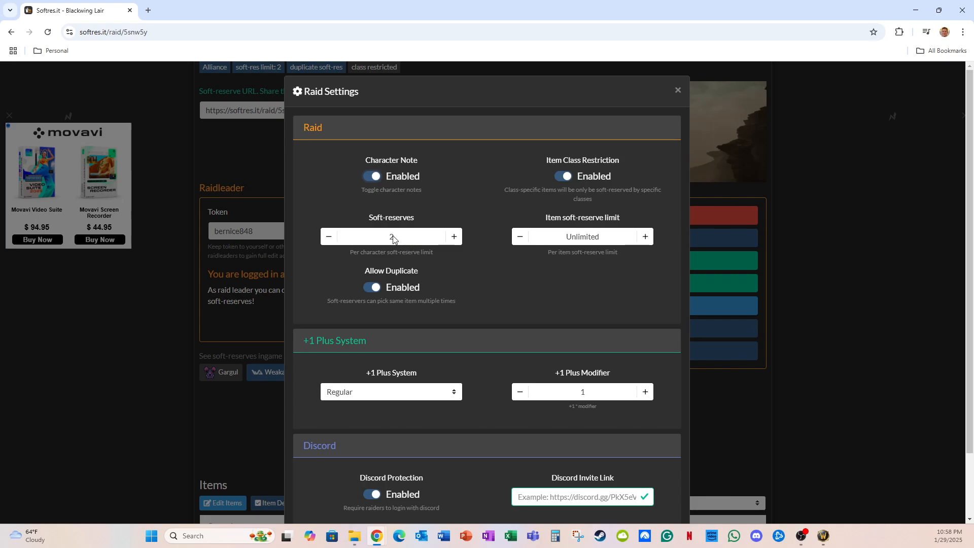
Step: Raise the per-character soft-reserves to 3 and return them to 2, and switch Allow Duplicate off and back on
click(449, 242)
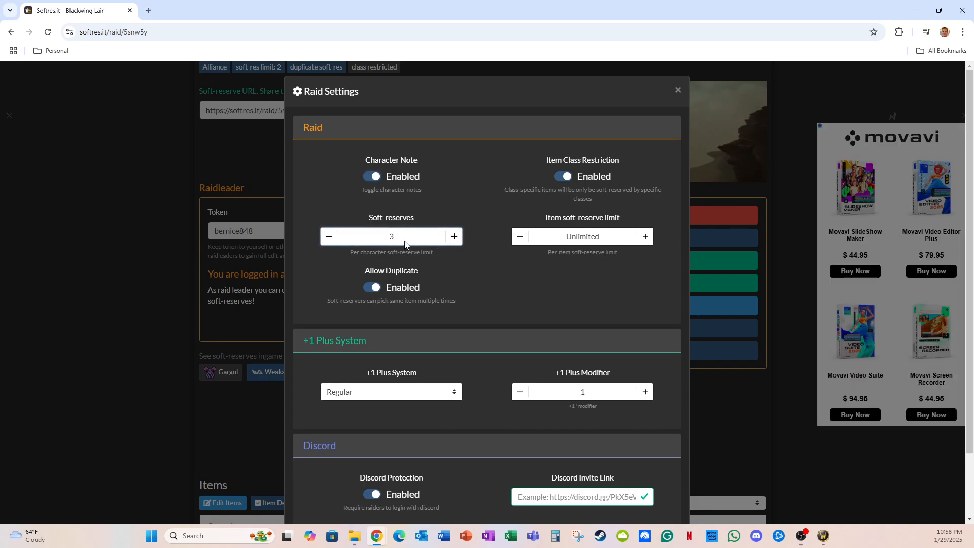
click(331, 241)
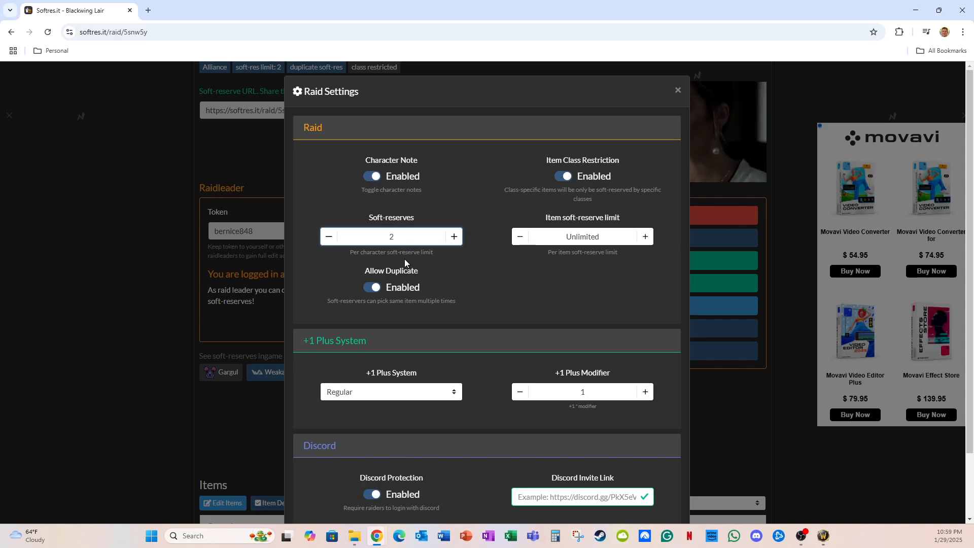
click(375, 290)
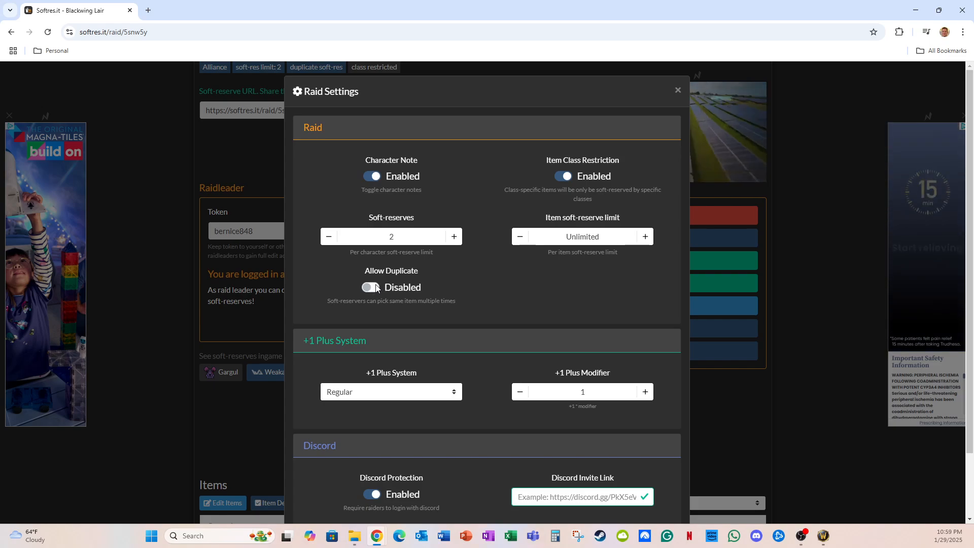
click(388, 287)
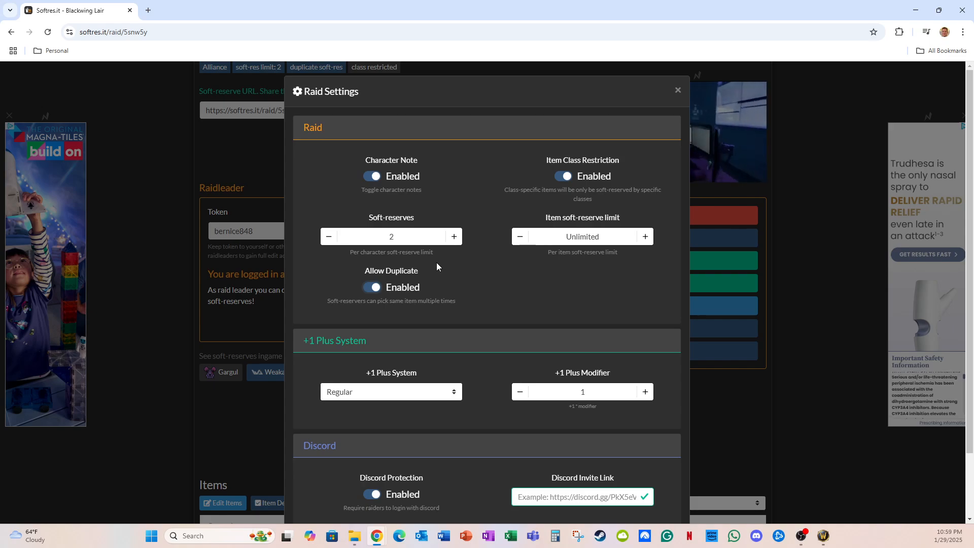
Step: Try an item soft-reserve limit of 4, and reduce it to 1
scroll(476, 274, down, 1)
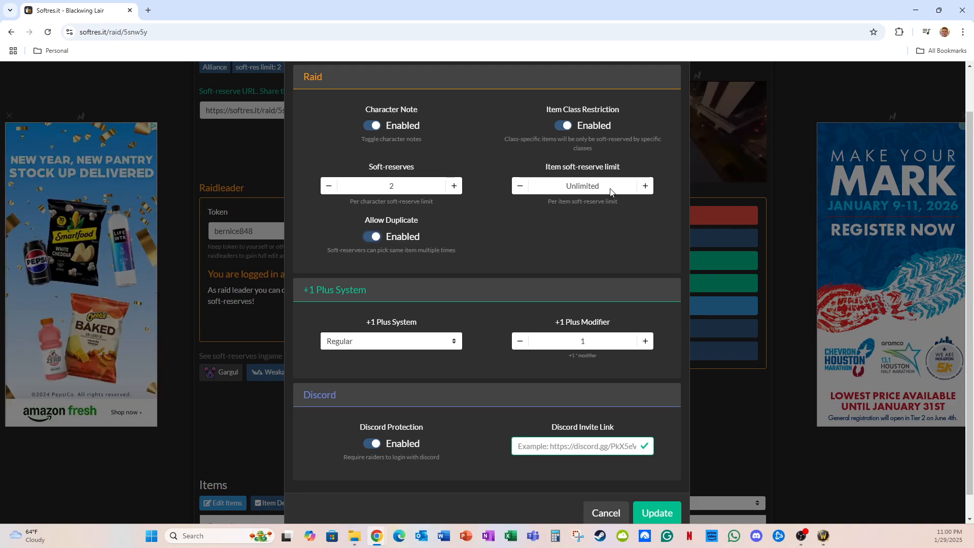
click(645, 187)
click(645, 187)
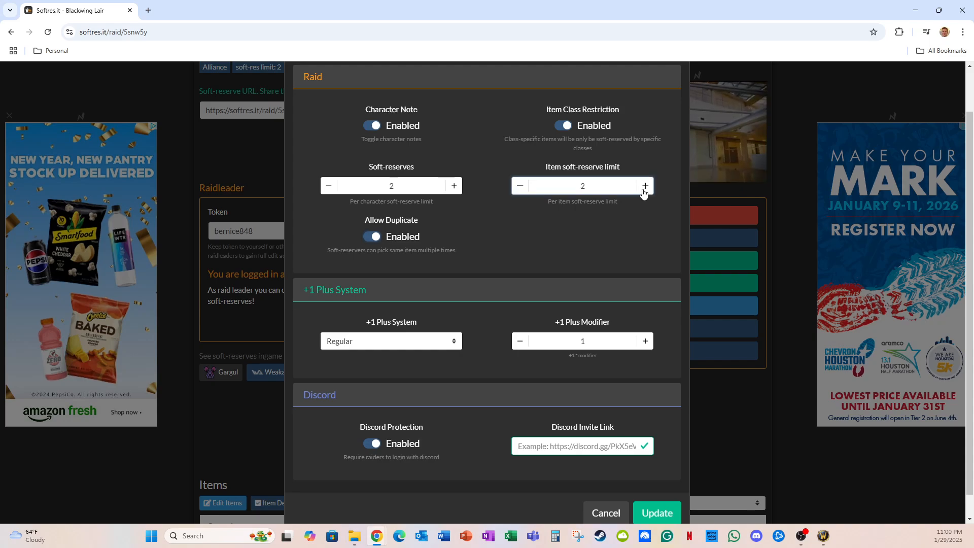
click(645, 187)
click(645, 187)
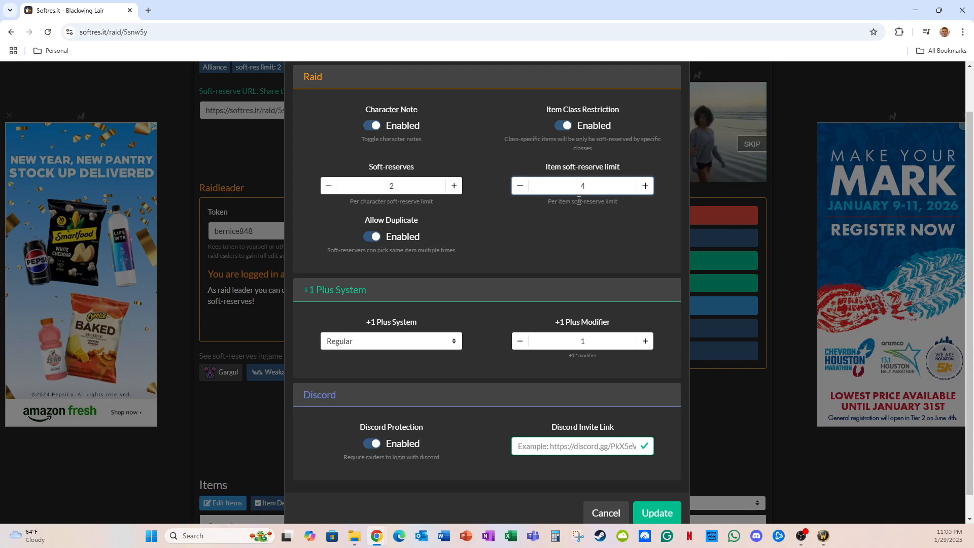
click(521, 186)
click(520, 186)
click(520, 185)
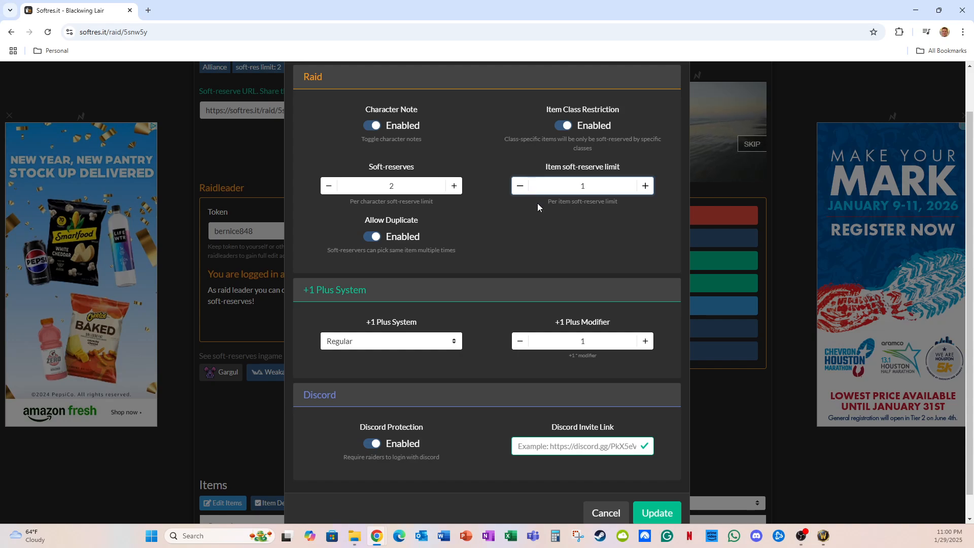
Step: Try Roll bonus as the +1 Plus System, restore Regular, and cancel the raid settings without saving
scroll(525, 216, down, 1)
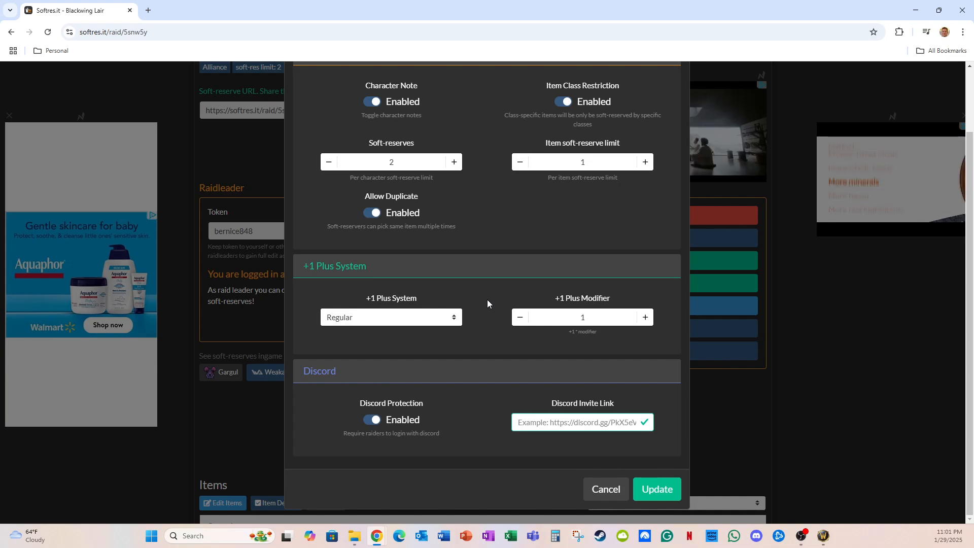
click(434, 319)
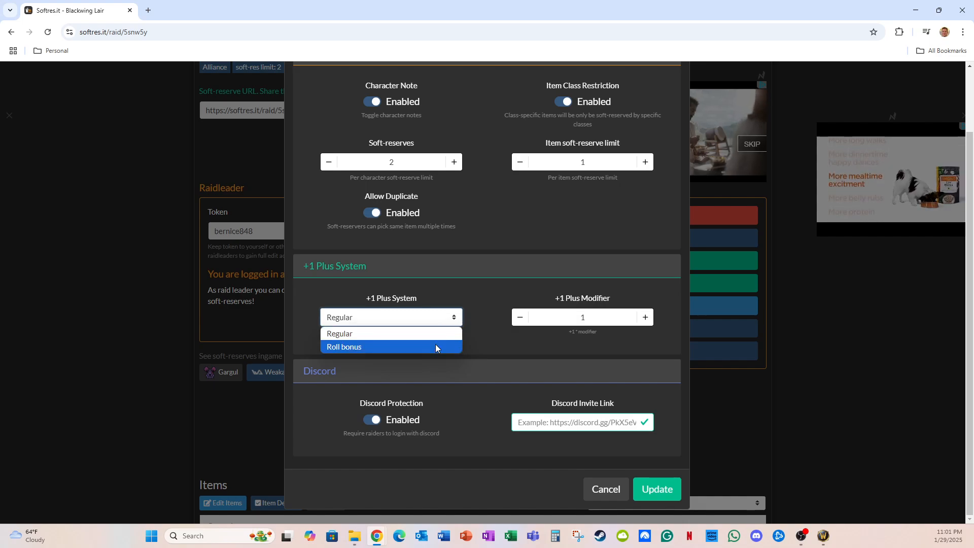
click(492, 323)
click(447, 320)
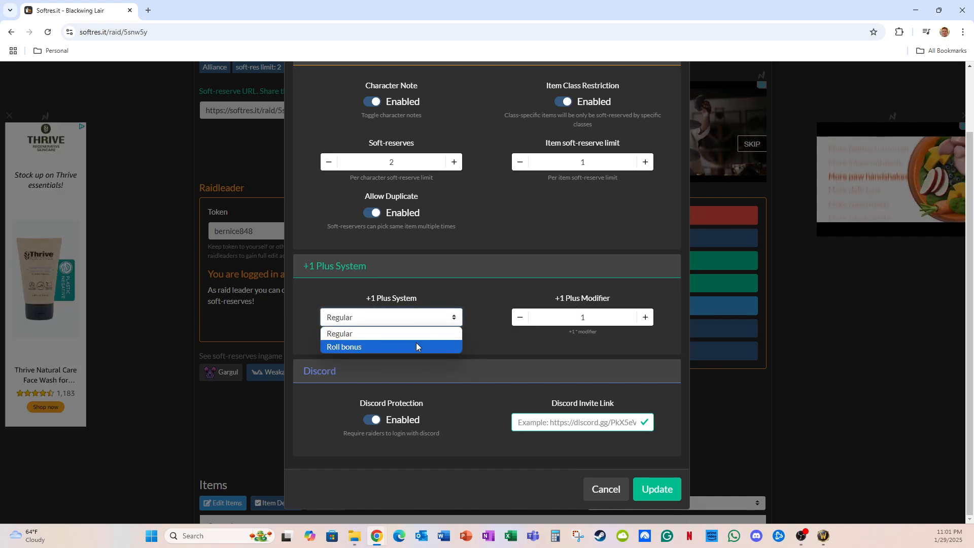
click(416, 343)
click(447, 319)
click(409, 333)
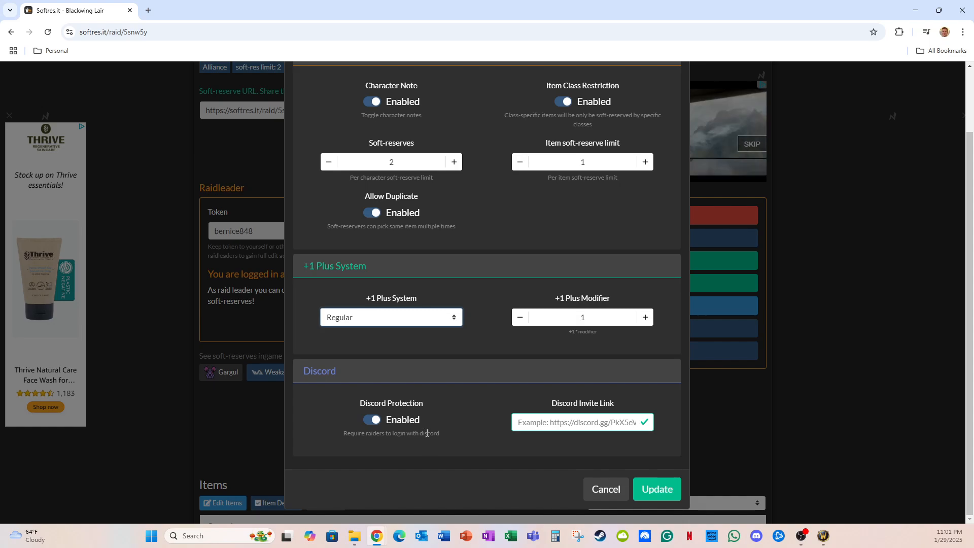
click(605, 490)
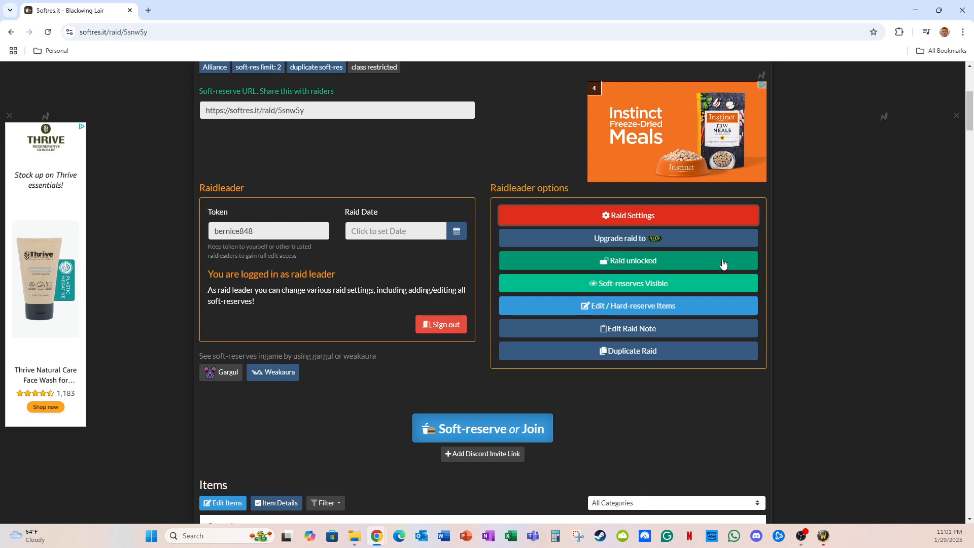
Step: Lock the raid, look over the locked raid page and its item list, and unlock the raid again
click(607, 261)
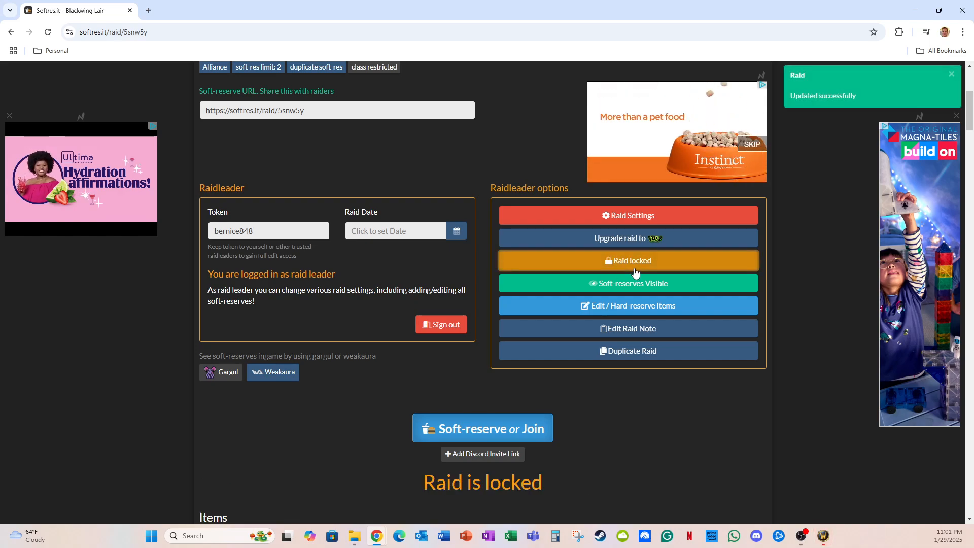
scroll(574, 282, down, 5)
scroll(538, 284, up, 2)
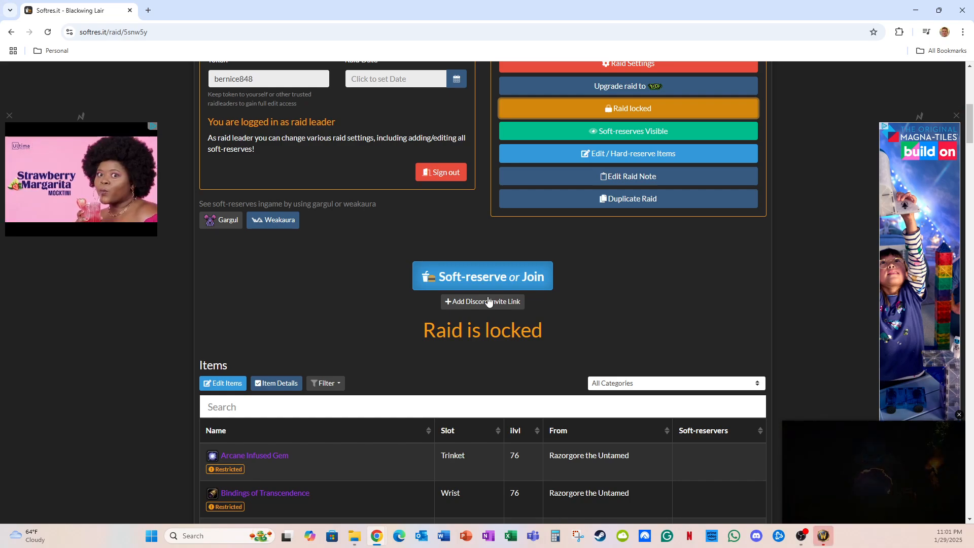
scroll(494, 350, down, 1)
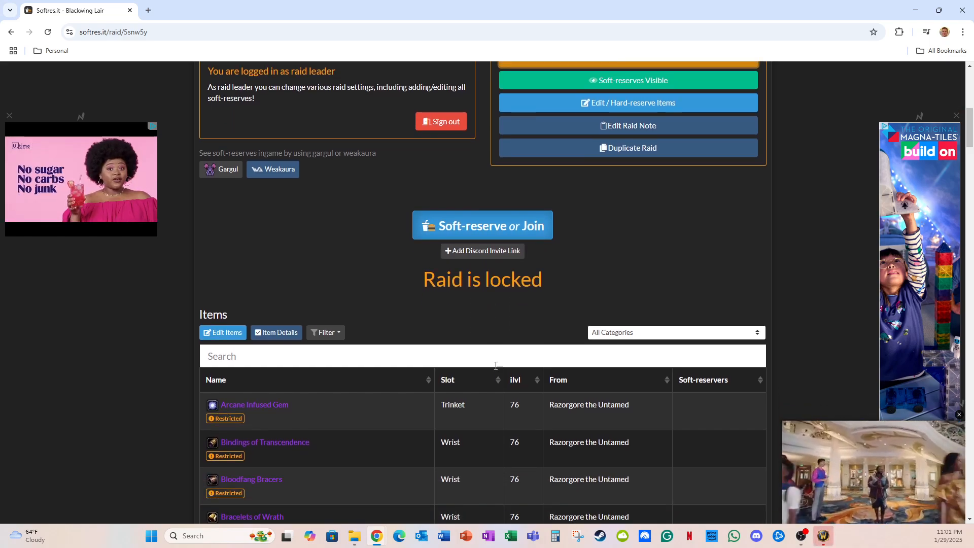
scroll(505, 390, up, 3)
scroll(507, 389, down, 1)
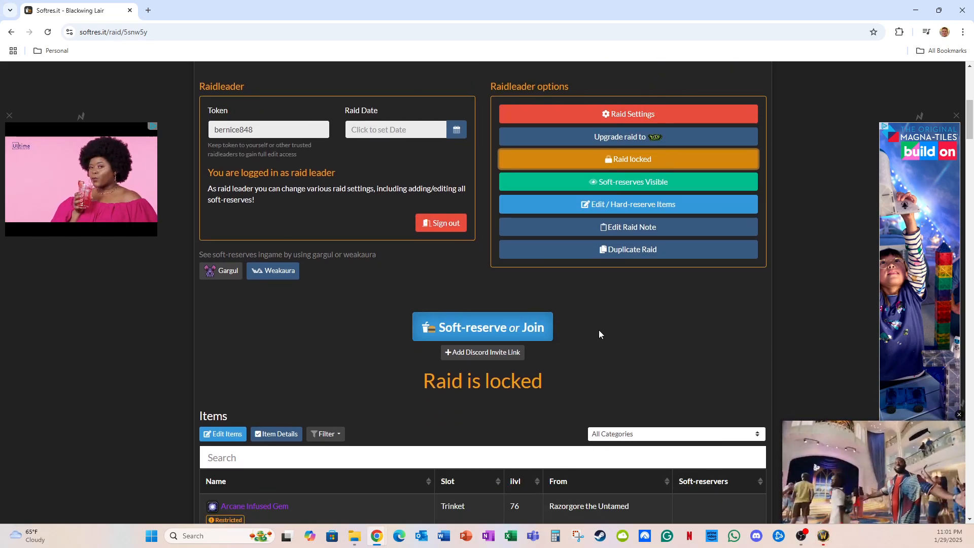
scroll(603, 358, up, 1)
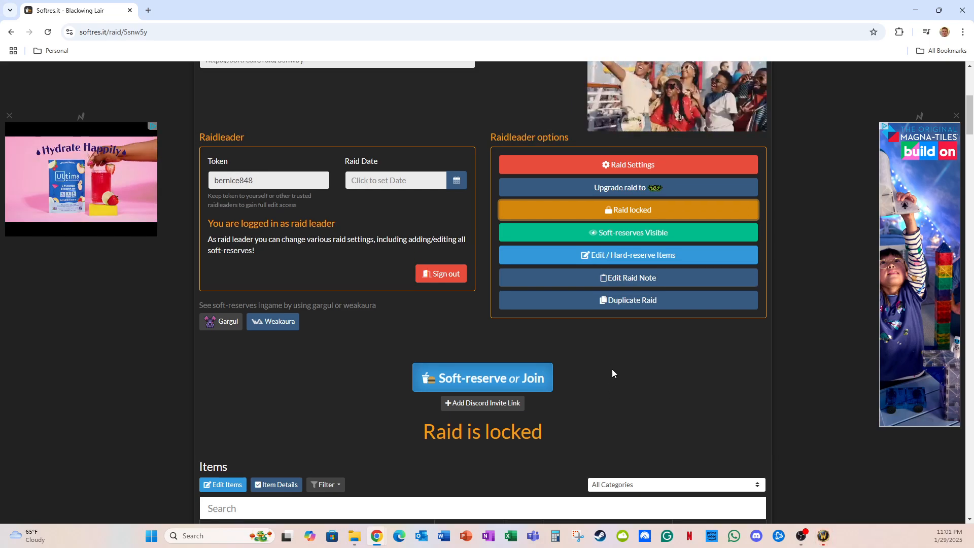
scroll(614, 370, up, 2)
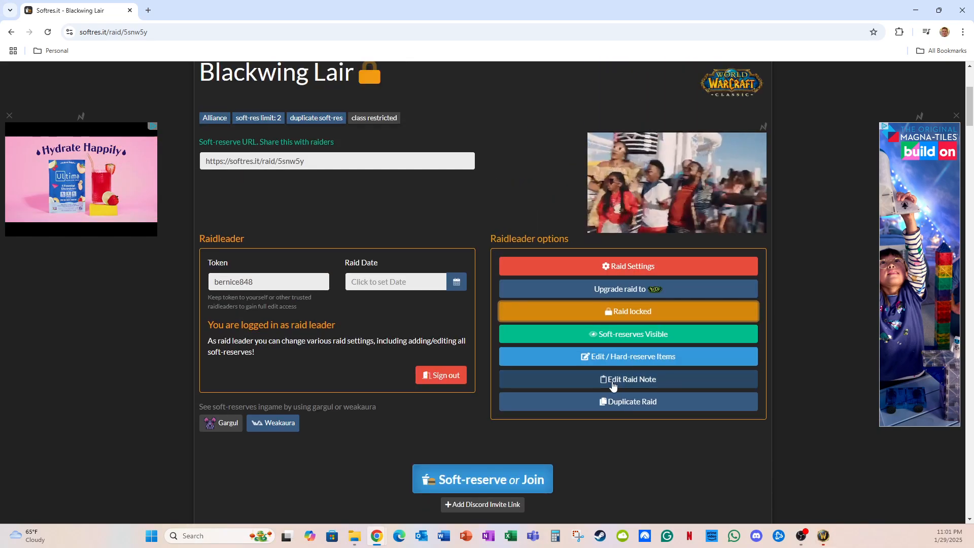
click(642, 307)
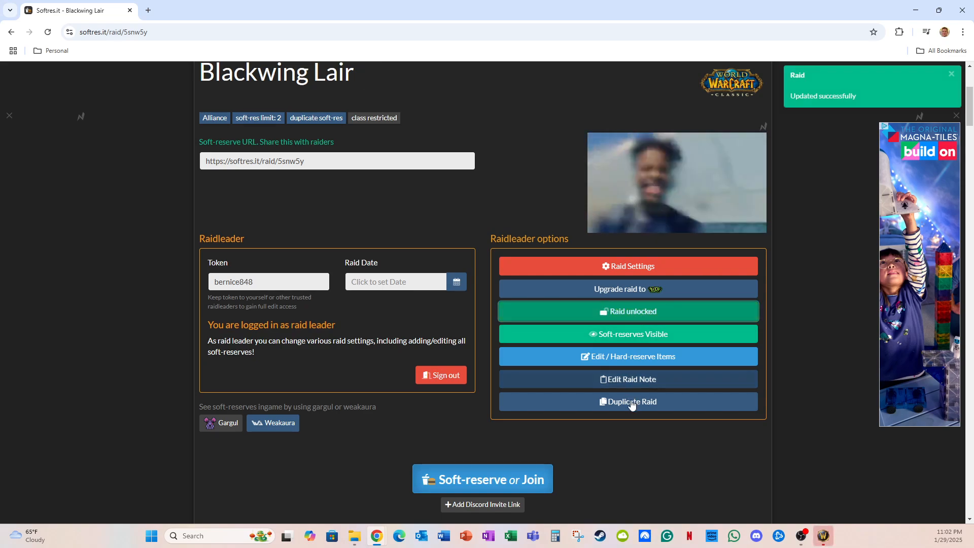
Step: Start a soft-reserve entry for the character Arcanevortex
scroll(616, 377, down, 2)
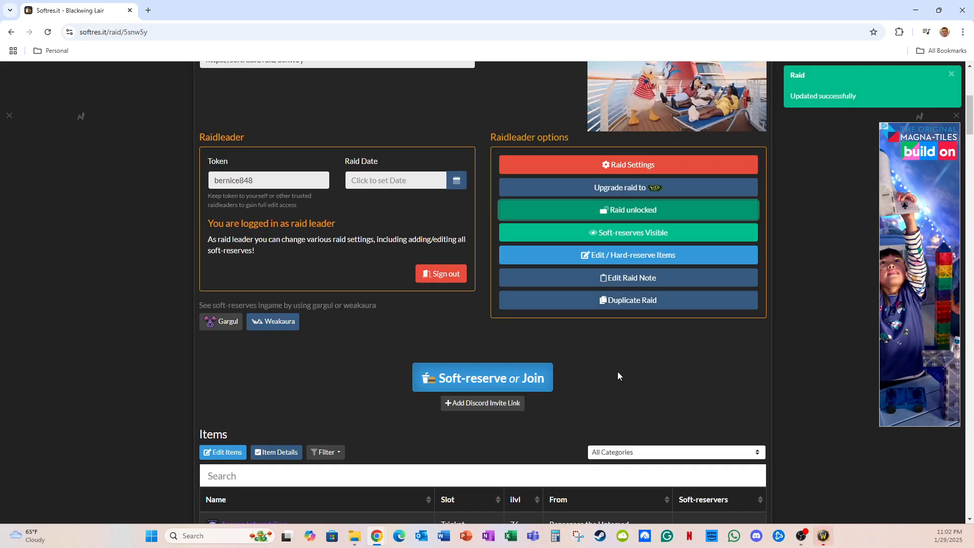
click(538, 370)
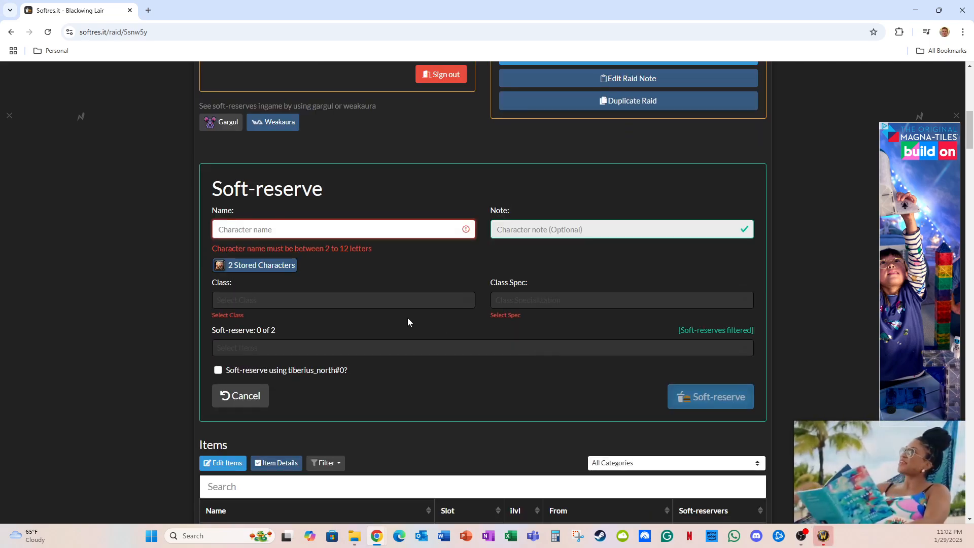
scroll(365, 300, up, 1)
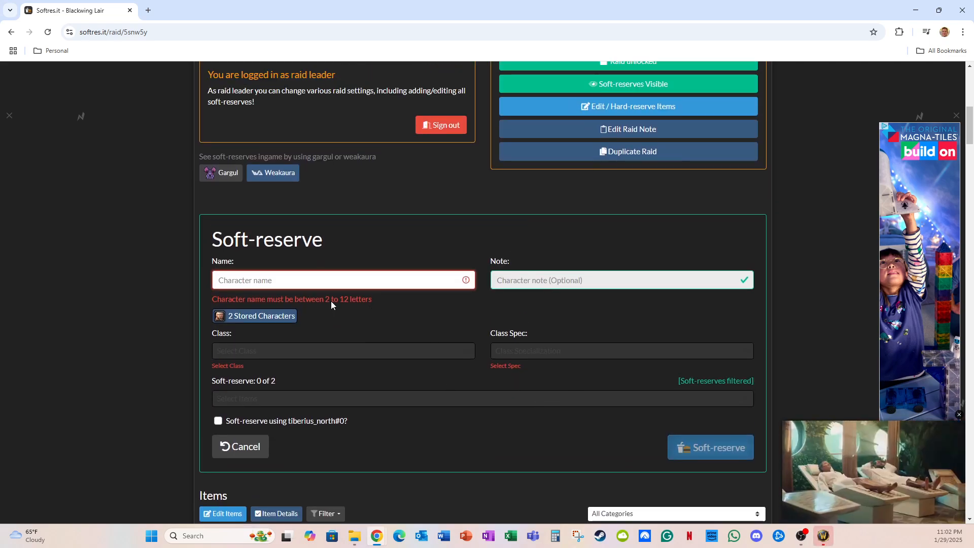
click(293, 282)
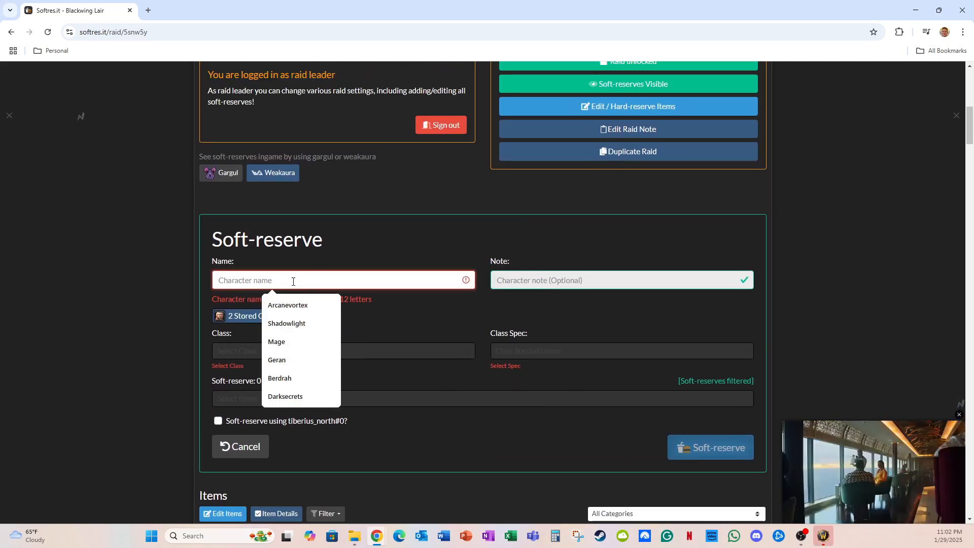
click(302, 307)
Step: Set the character's class to Mage and specialization to Frost, and add the note "Test"
click(343, 319)
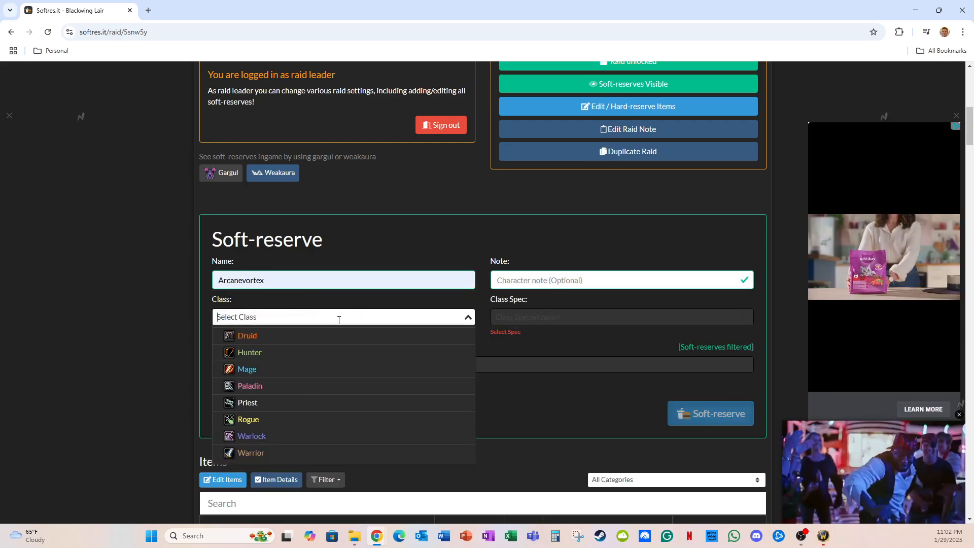
click(286, 367)
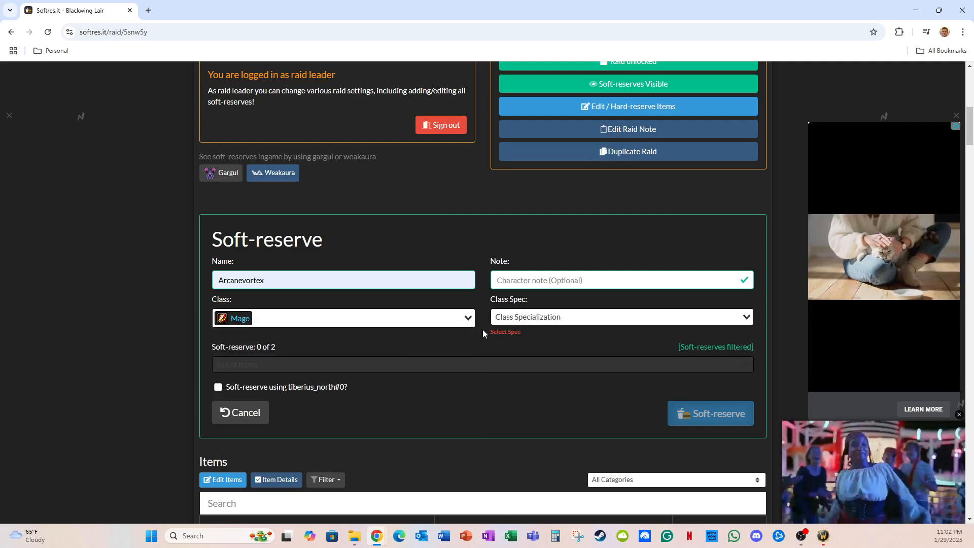
click(531, 322)
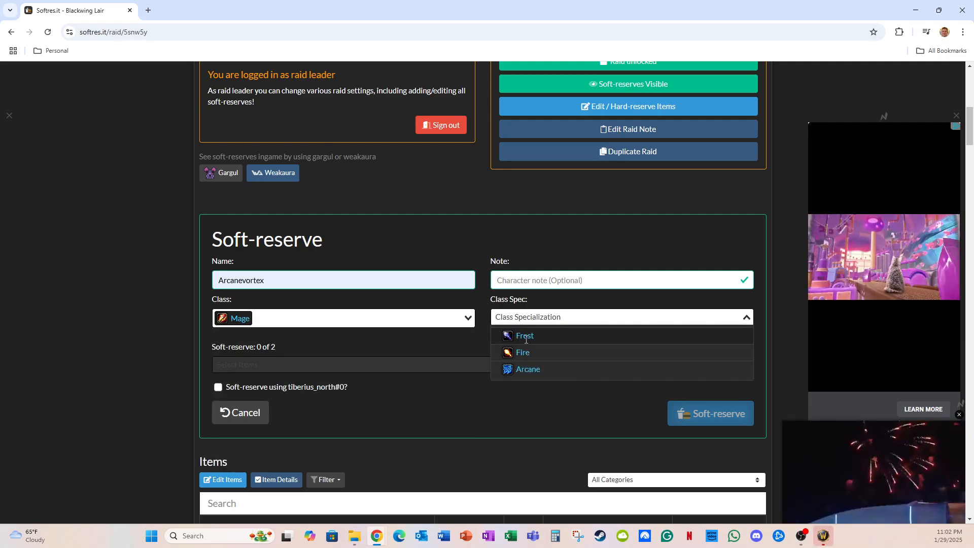
click(526, 342)
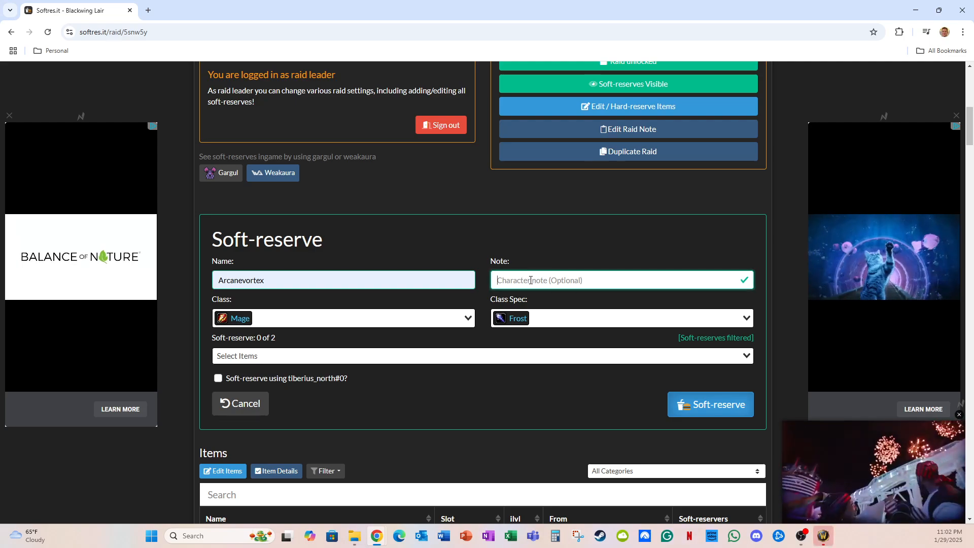
text(Test)
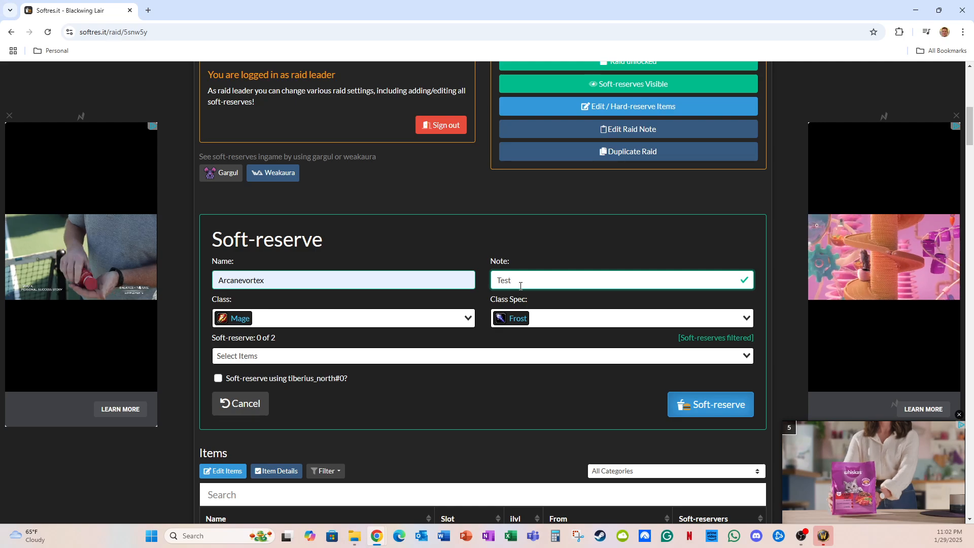
Step: Search the selectable items for "neth" and add Netherwind Mantle as Arcanevortex's first soft-reserve
scroll(457, 307, down, 1)
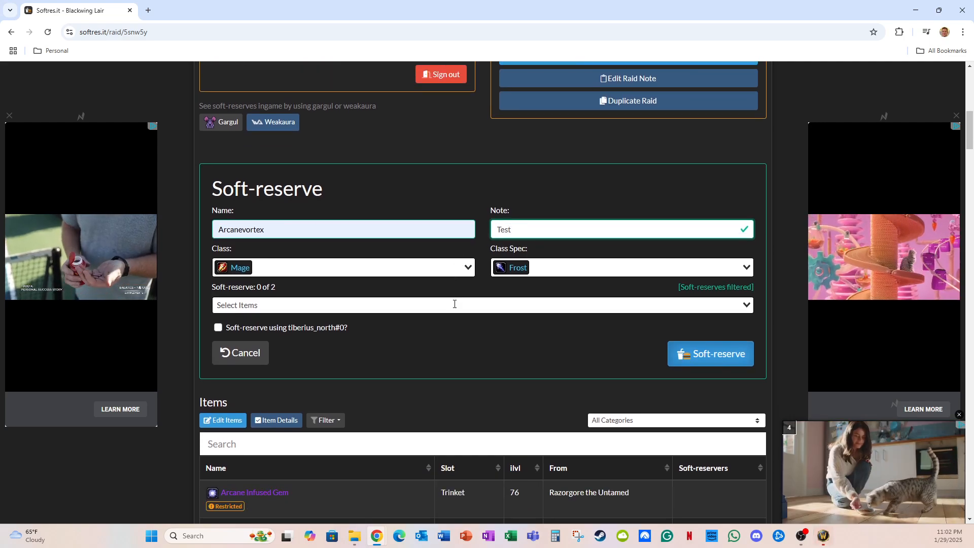
click(342, 305)
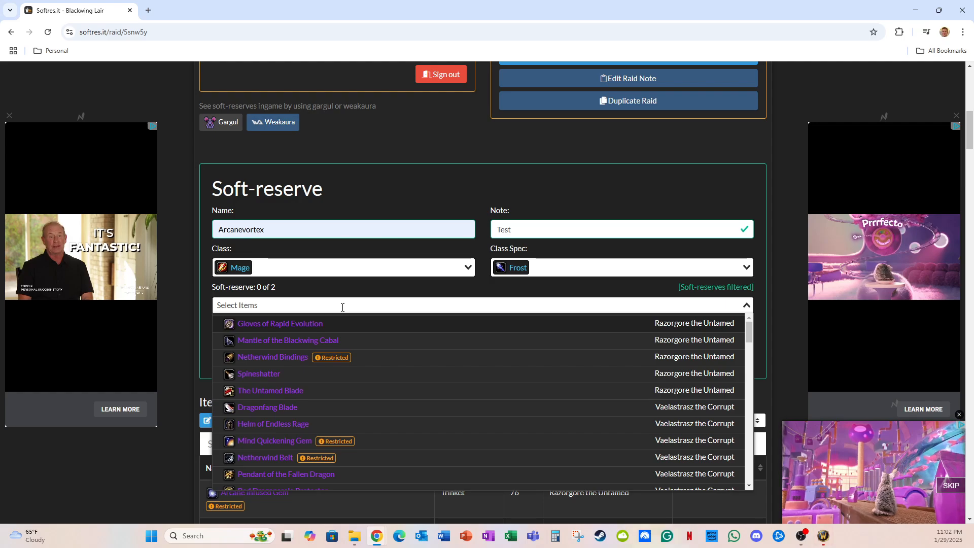
text(neth)
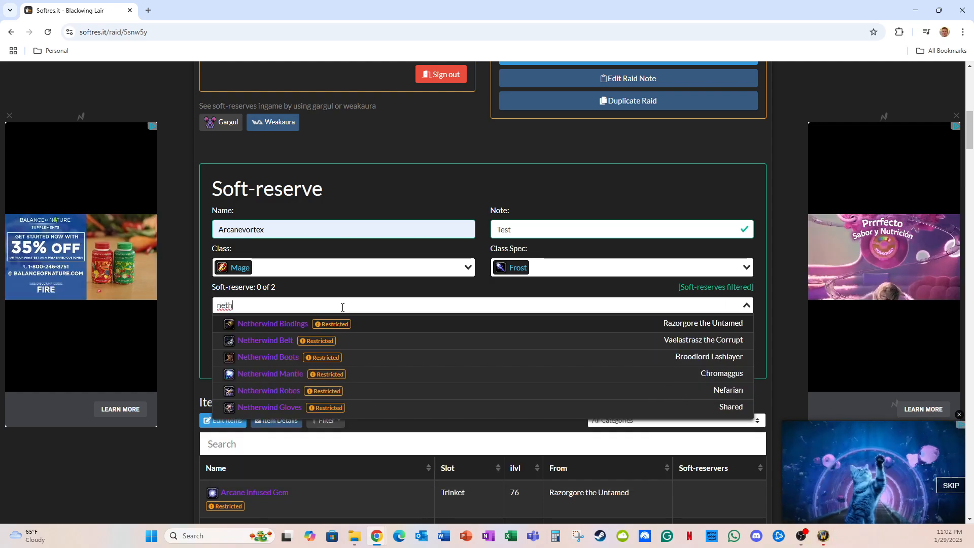
click(273, 382)
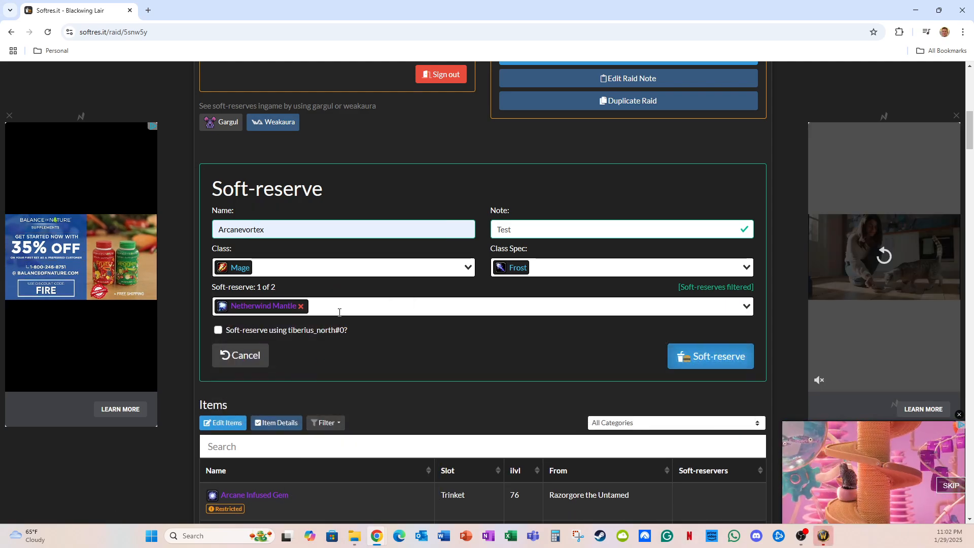
Step: Add Netherwind Mantle a second time as the other reserved item
click(350, 309)
text(n)
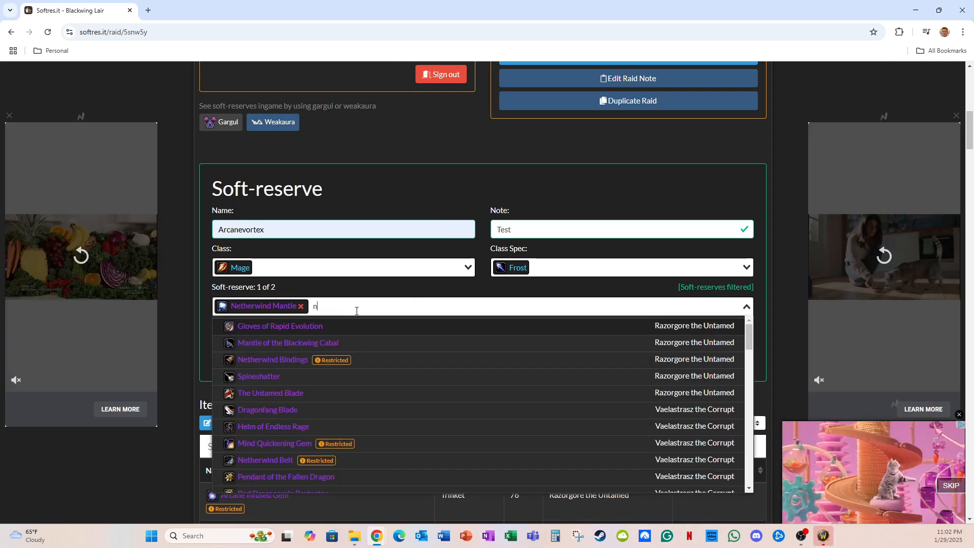
text(eat)
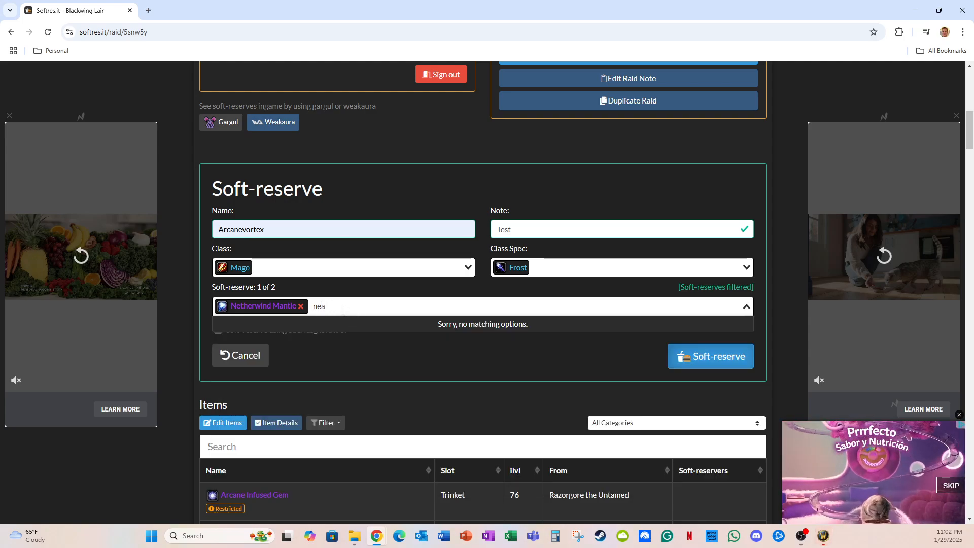
key(BackSpace)
text(th)
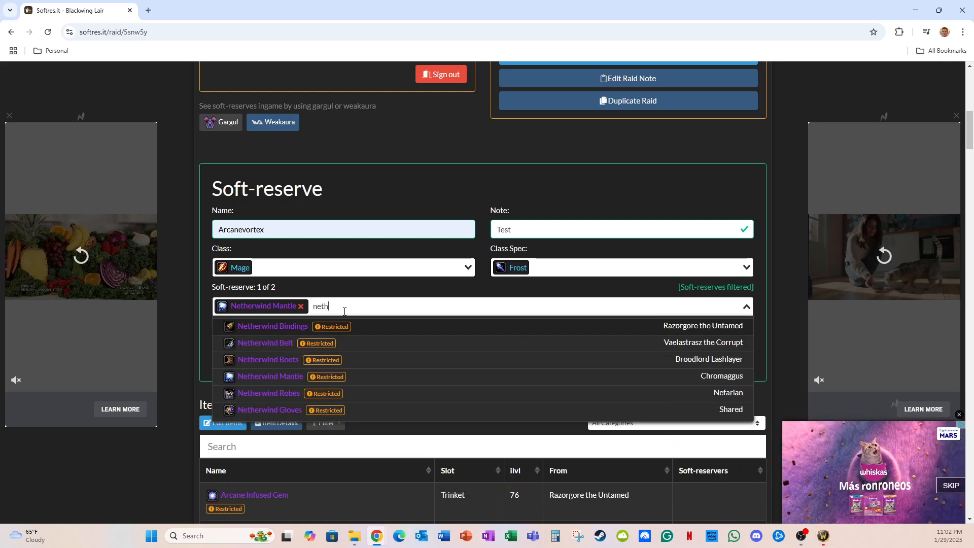
click(293, 376)
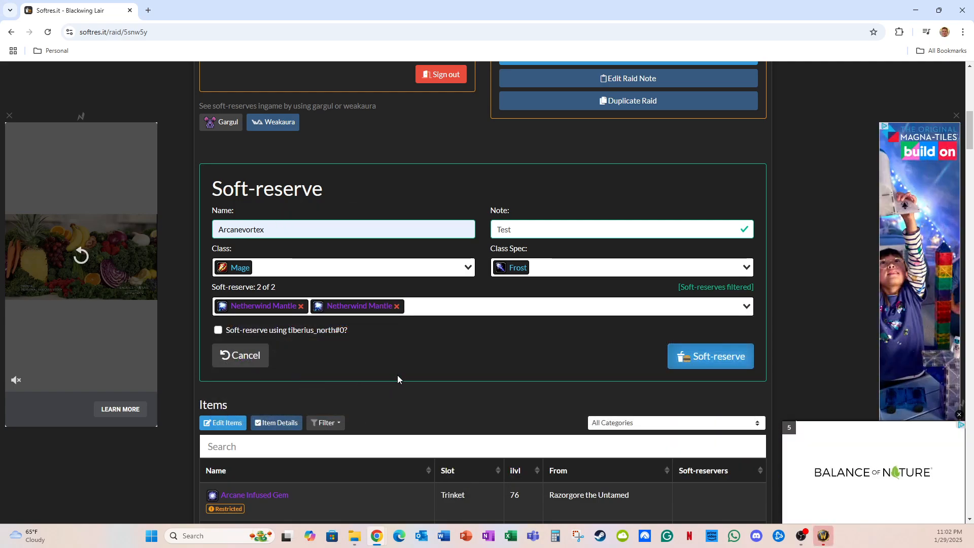
Step: Check the details of the chosen Netherwind Mantle, submit Arcanevortex's soft-reserve, and look over the list of reserved entries
click(422, 307)
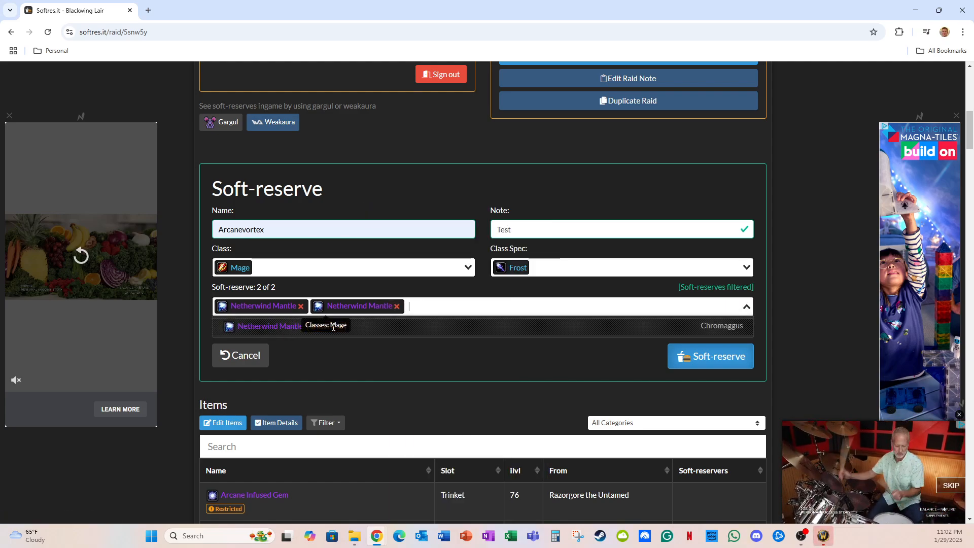
mouse_move(364, 307)
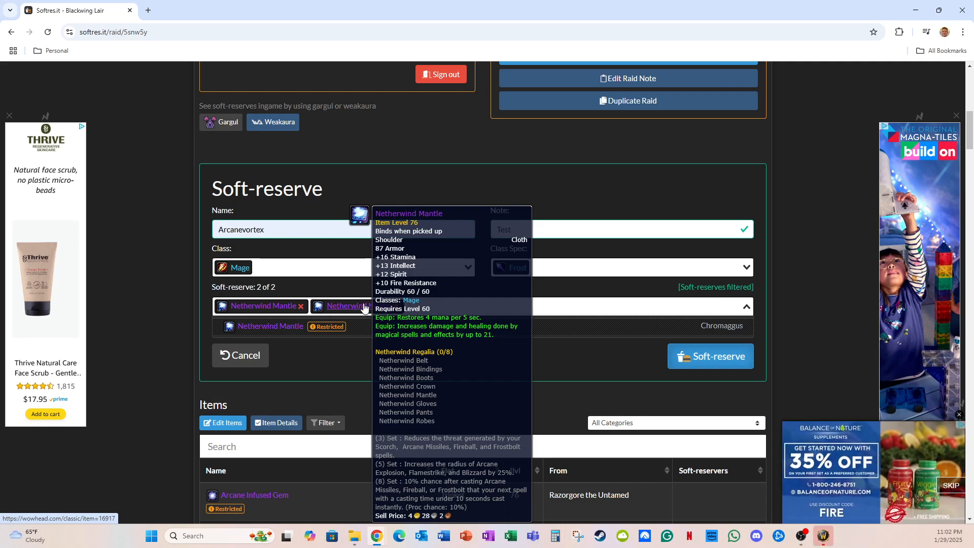
click(397, 358)
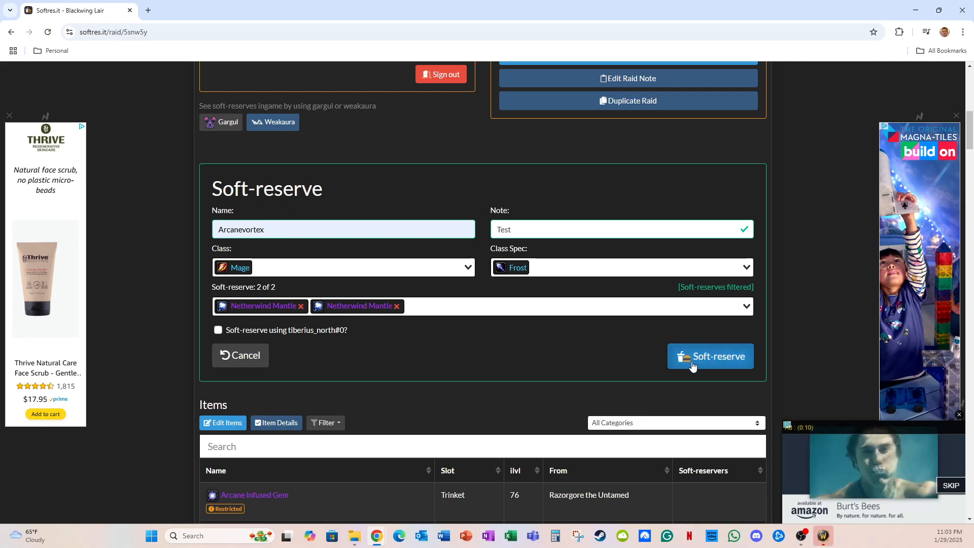
scroll(495, 358, down, 1)
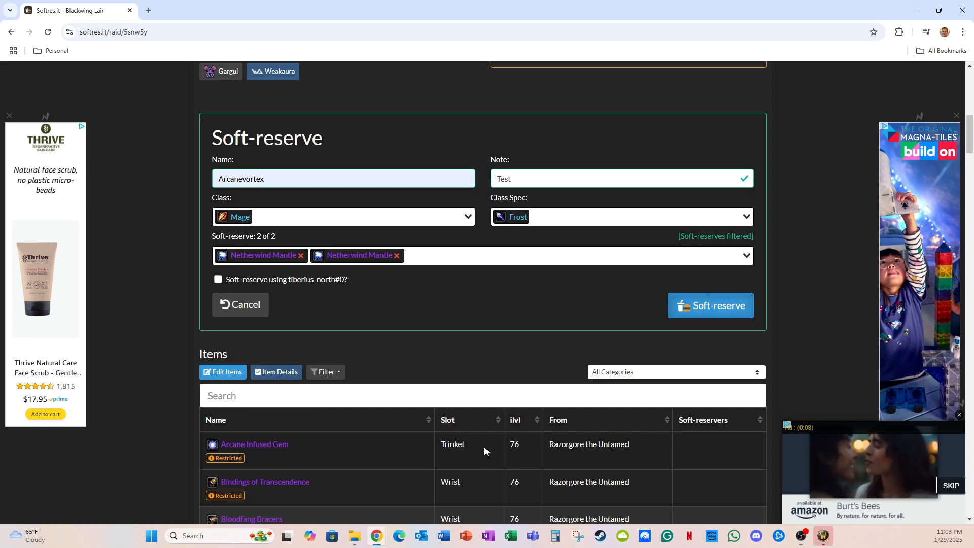
scroll(488, 406, up, 1)
click(709, 358)
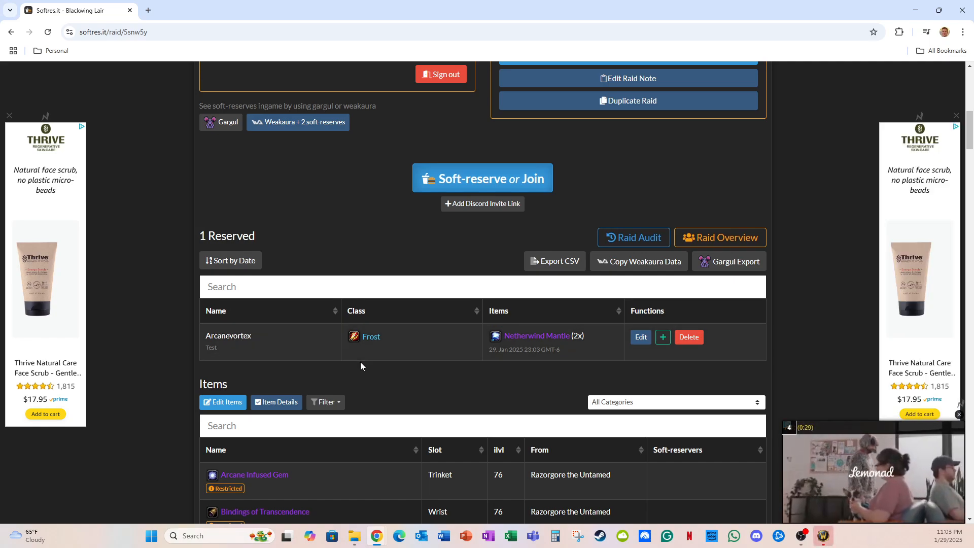
scroll(386, 373, down, 1)
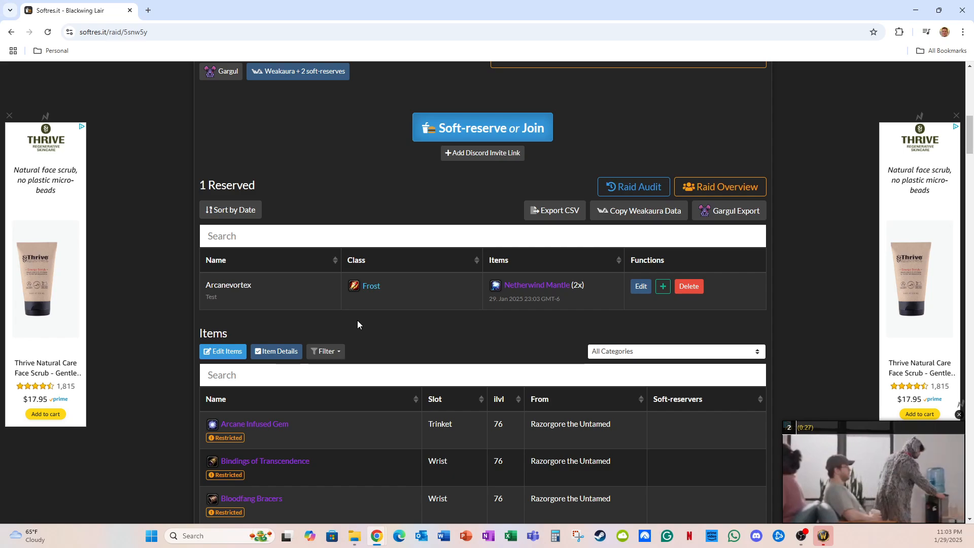
scroll(381, 322, down, 1)
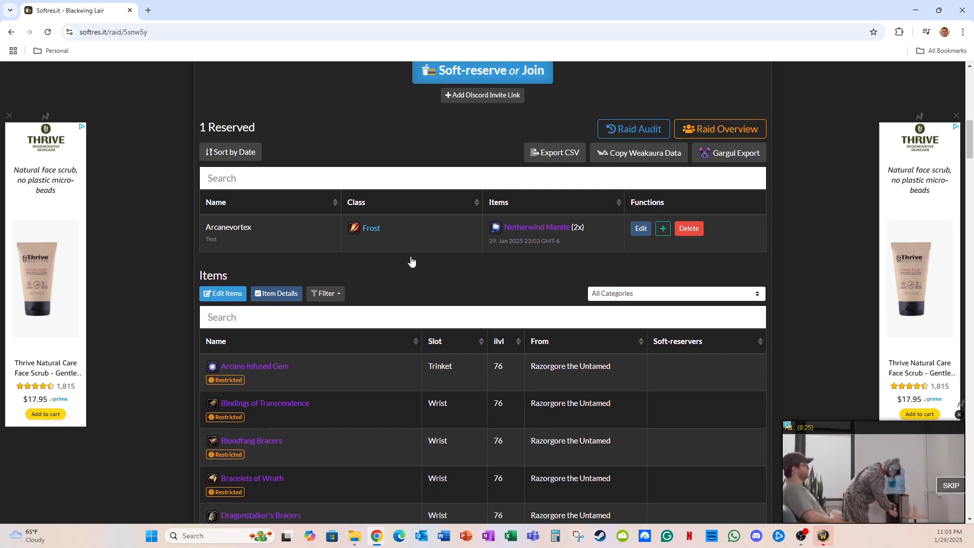
drag(261, 133, 242, 131)
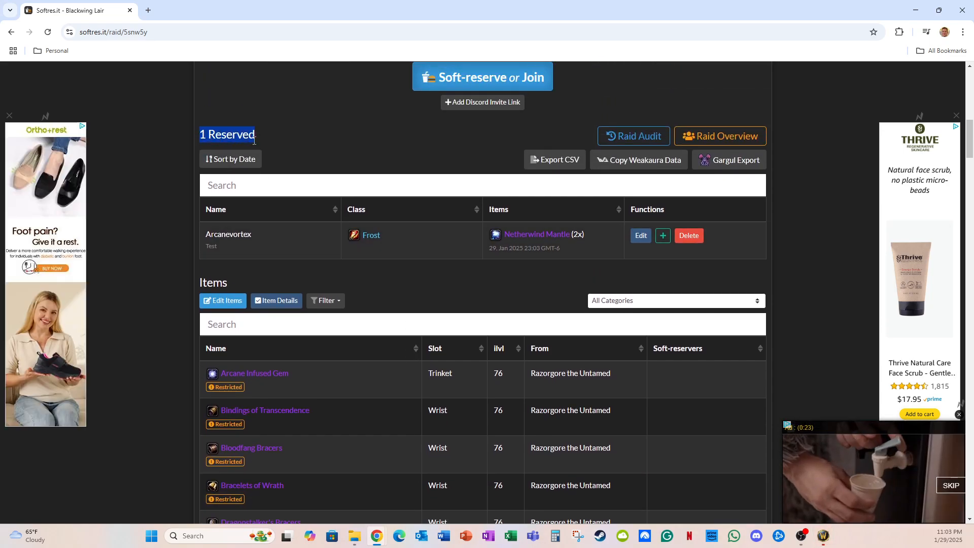
Step: Start another soft-reserve entry for the character Shadowlight
scroll(300, 145, up, 2)
click(458, 191)
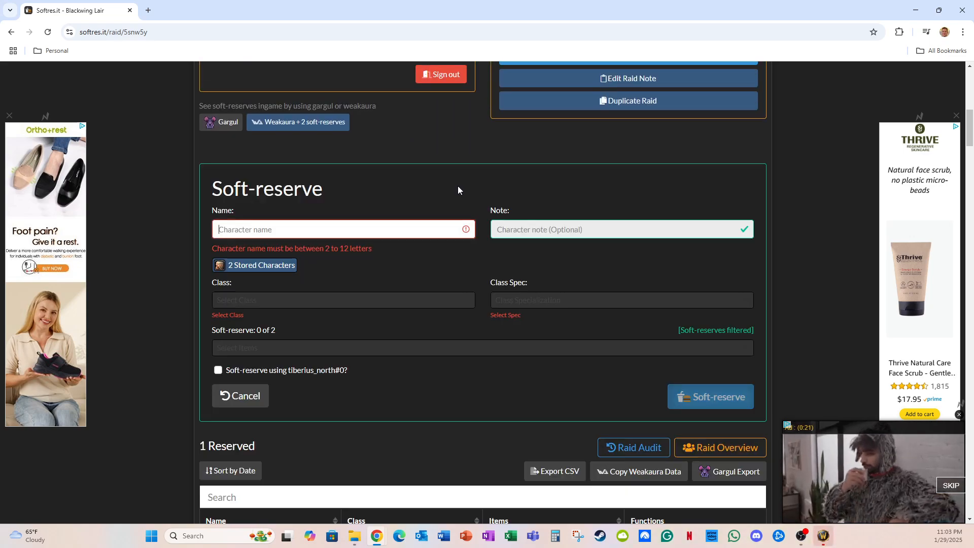
click(430, 230)
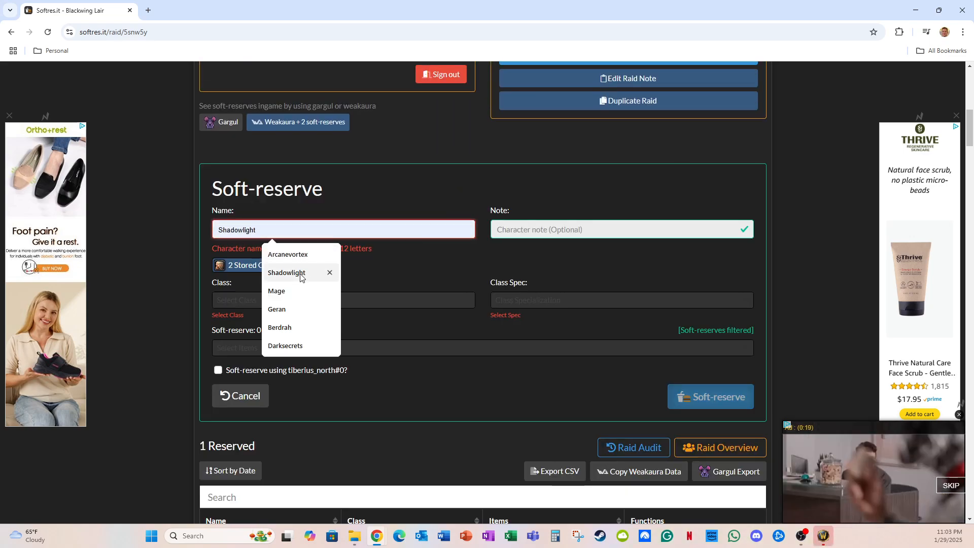
click(330, 272)
Step: Set Shadowlight's class to Paladin and specialization to Protection, and add the note "Test2"
click(368, 266)
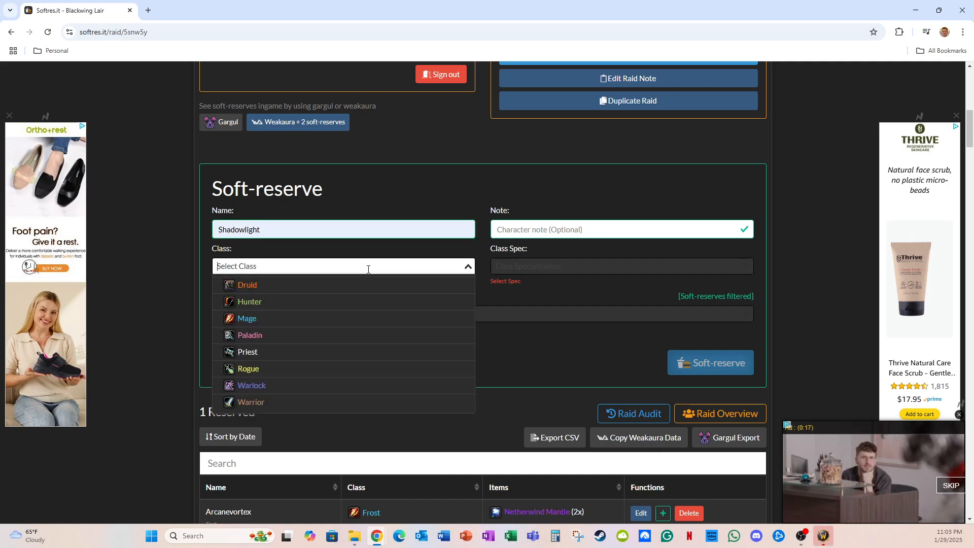
click(251, 336)
click(504, 266)
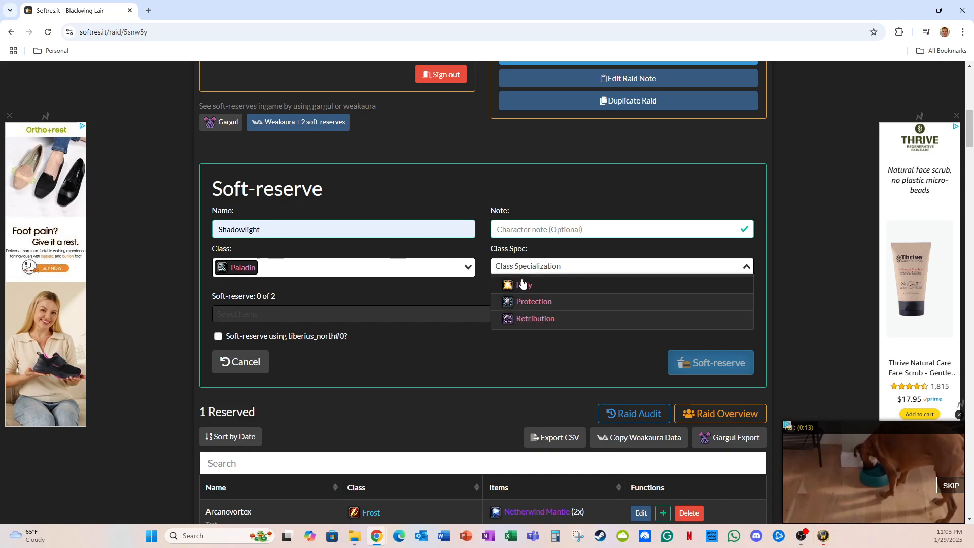
click(520, 304)
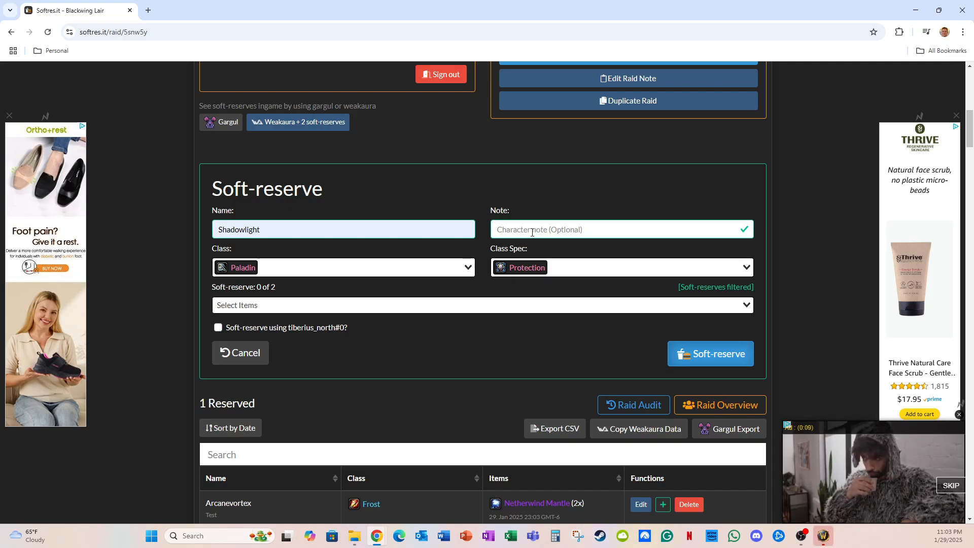
click(532, 231)
text(Test)
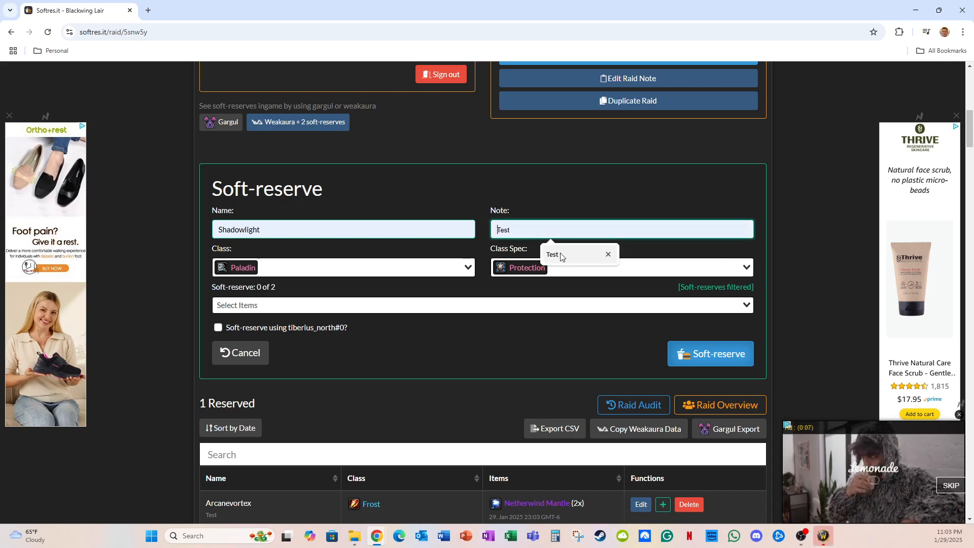
text(2)
Step: Try Judgement Bindings and Gloves of Rapid Evolution as Shadowlight's two reserved items, and remove both again
click(333, 309)
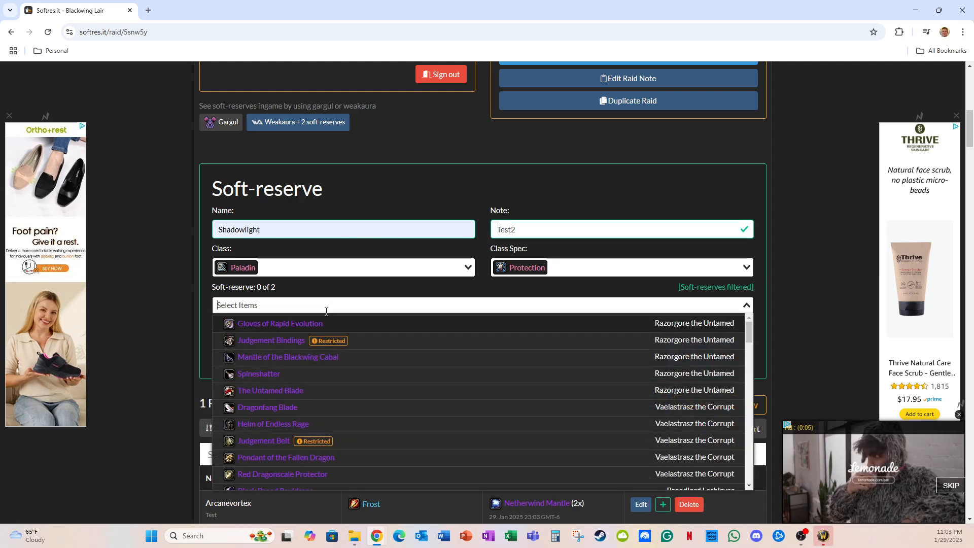
click(321, 340)
click(324, 306)
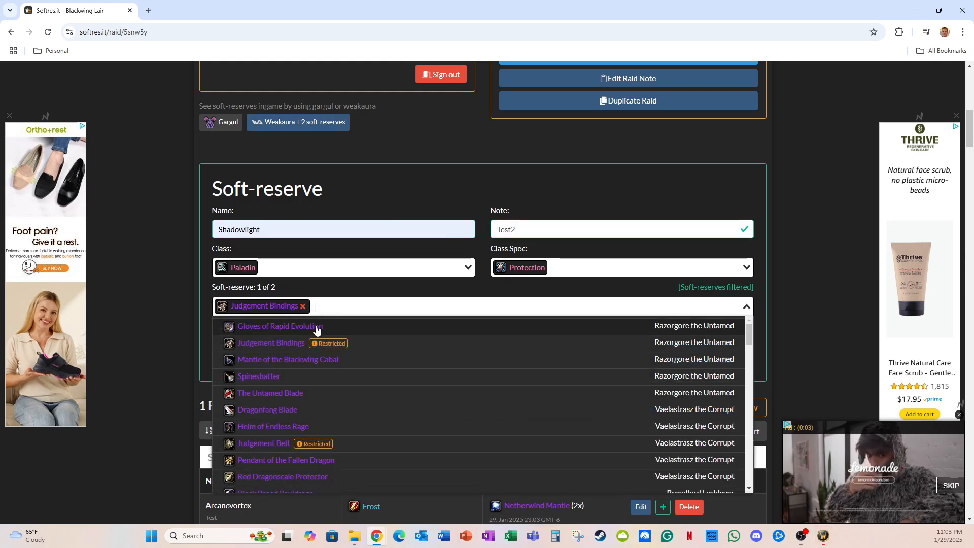
click(335, 328)
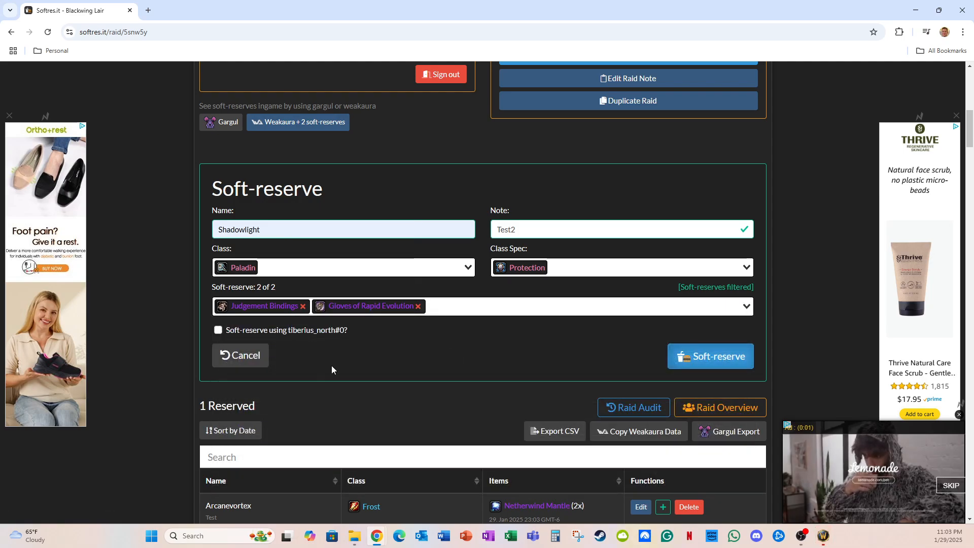
click(457, 309)
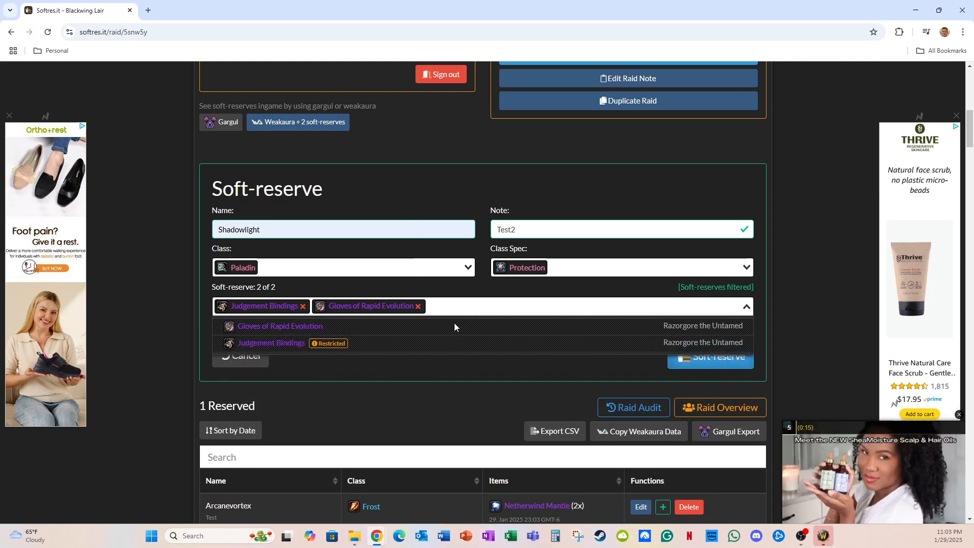
click(431, 363)
click(331, 307)
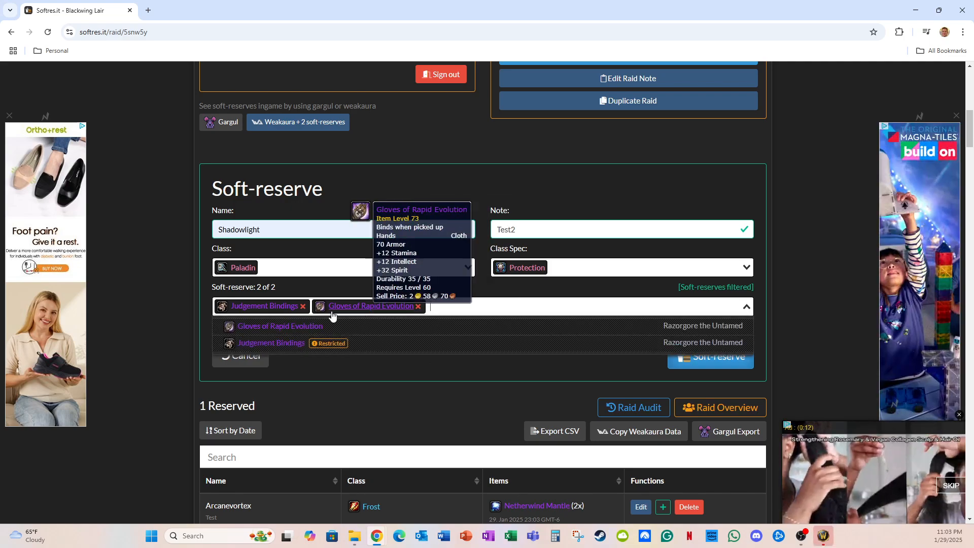
click(303, 307)
click(321, 306)
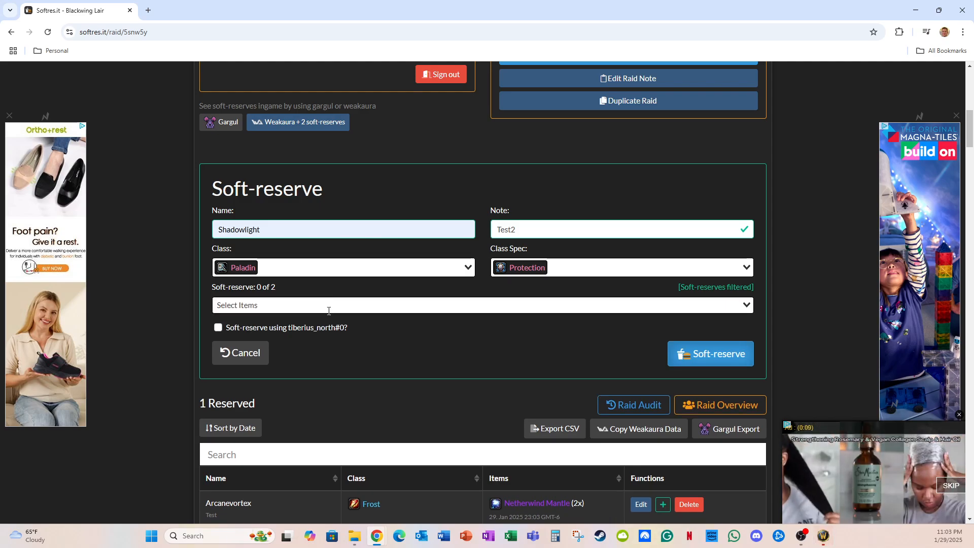
Step: Look through the items selectable for Shadowlight and the raid's full item list
click(329, 307)
scroll(405, 355, down, 5)
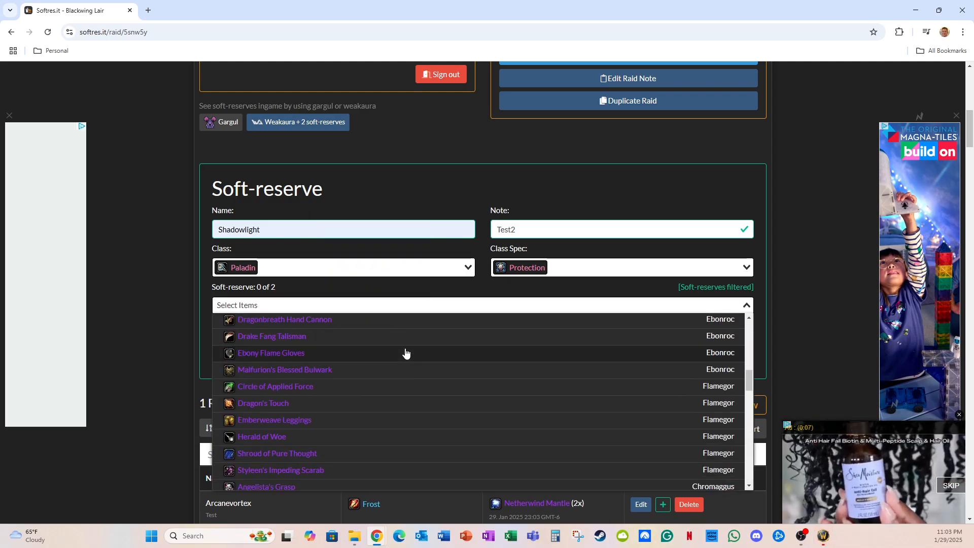
scroll(405, 350, down, 8)
scroll(404, 345, up, 5)
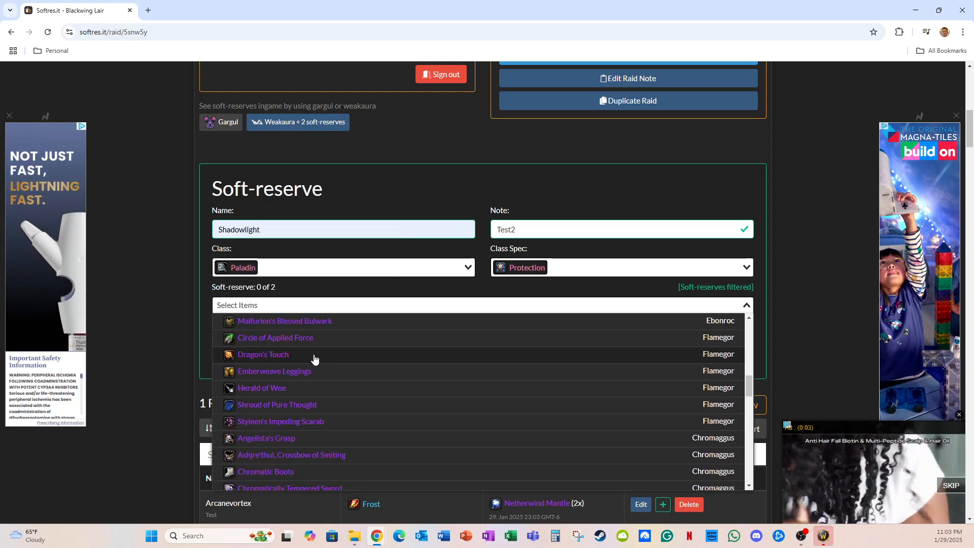
click(163, 315)
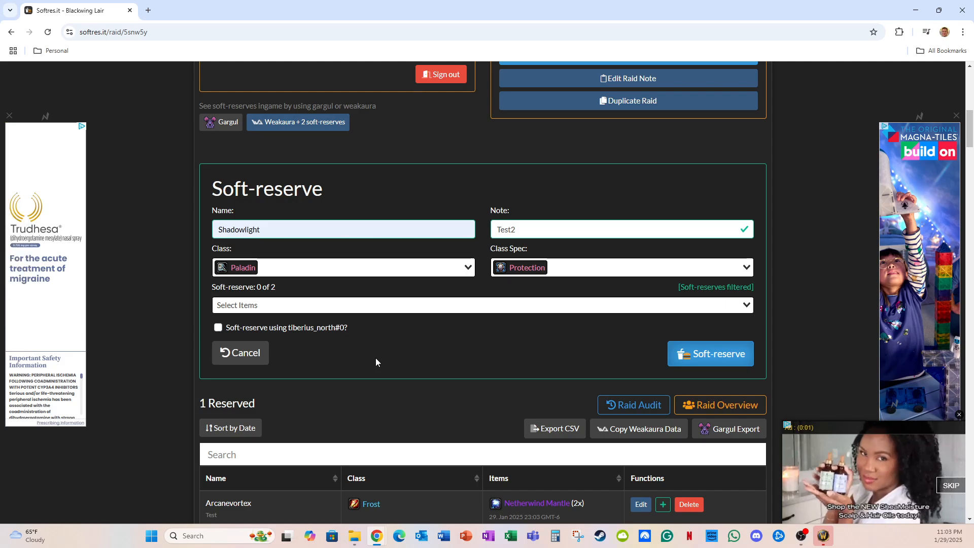
scroll(455, 288, down, 9)
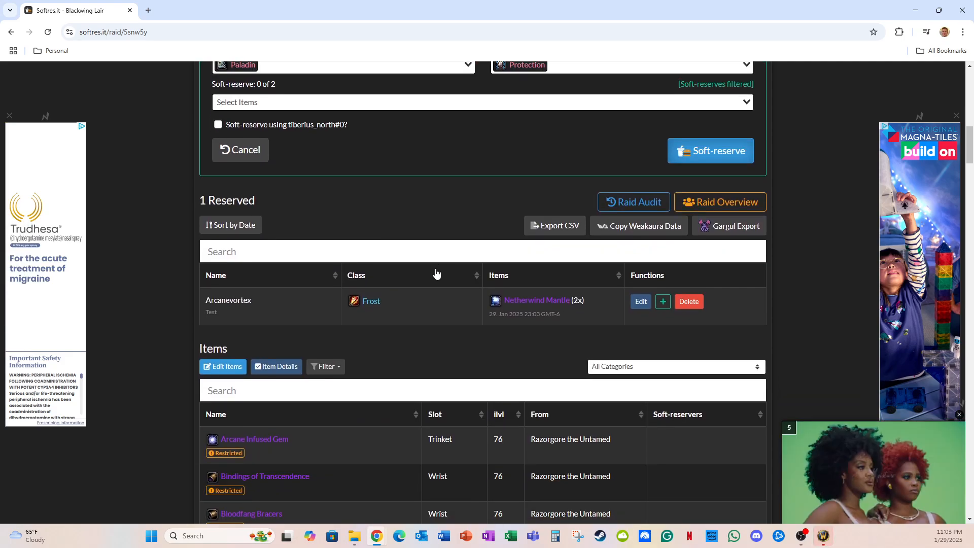
scroll(286, 264, down, 18)
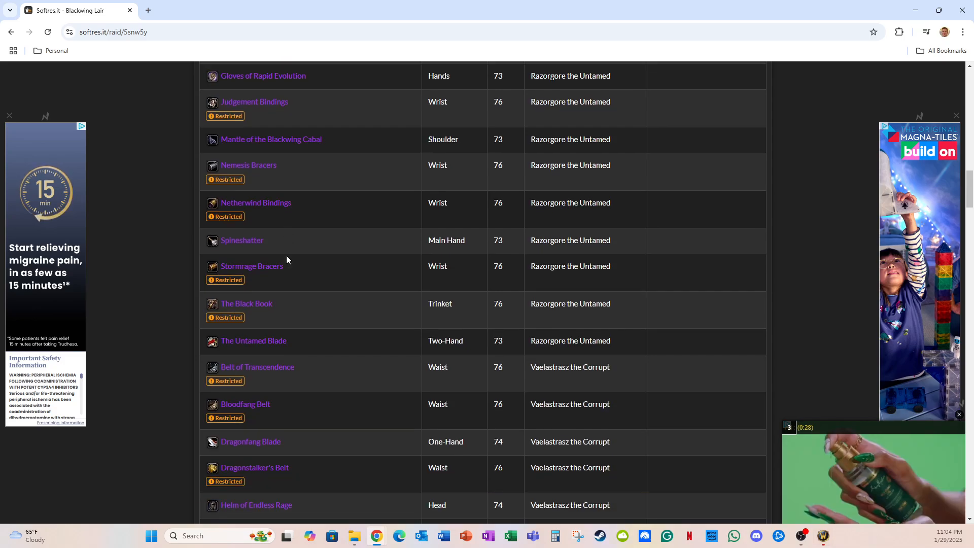
scroll(284, 263, down, 20)
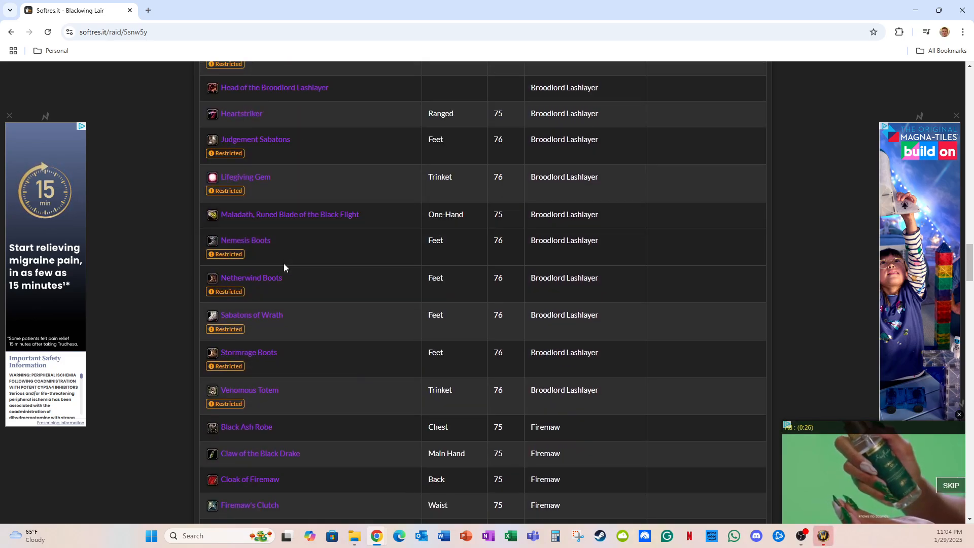
scroll(284, 270, down, 4)
scroll(289, 276, up, 20)
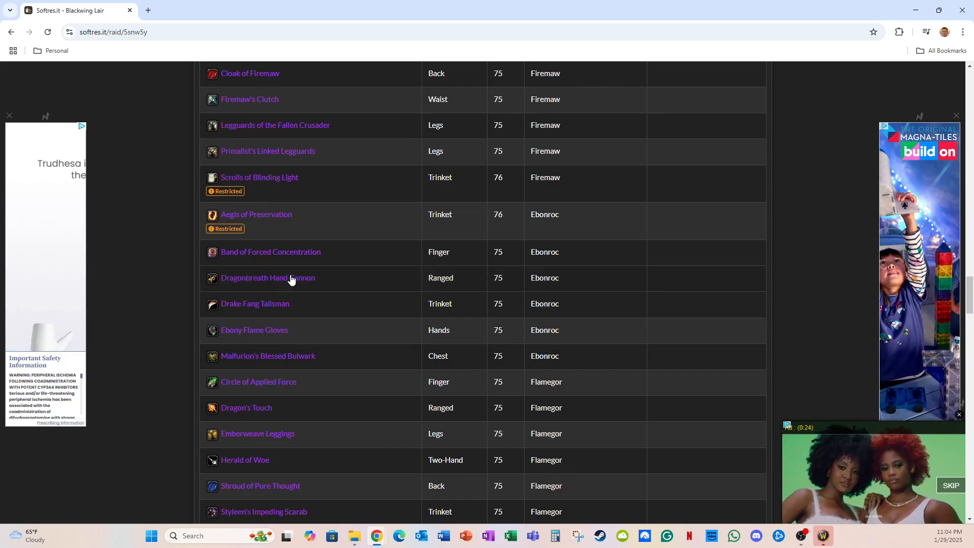
scroll(396, 289, up, 20)
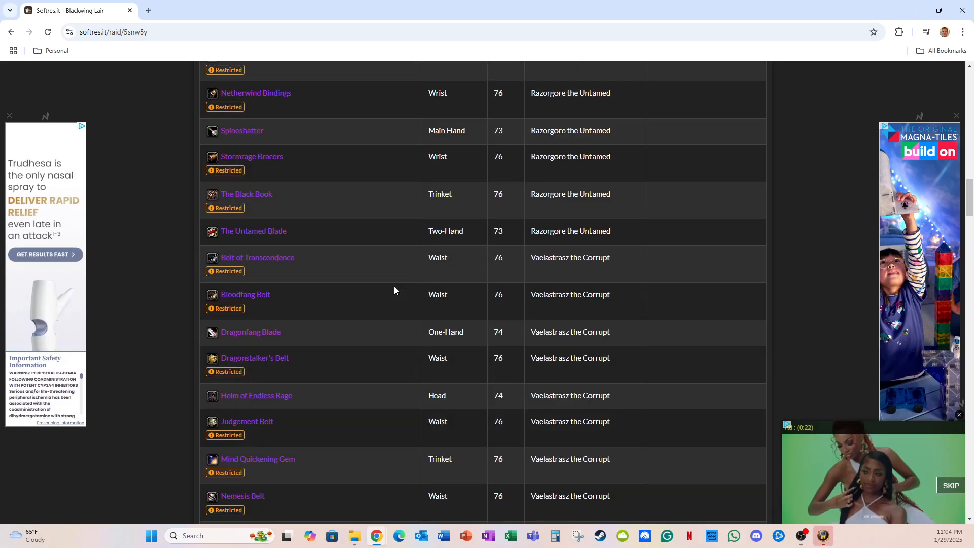
scroll(392, 288, up, 4)
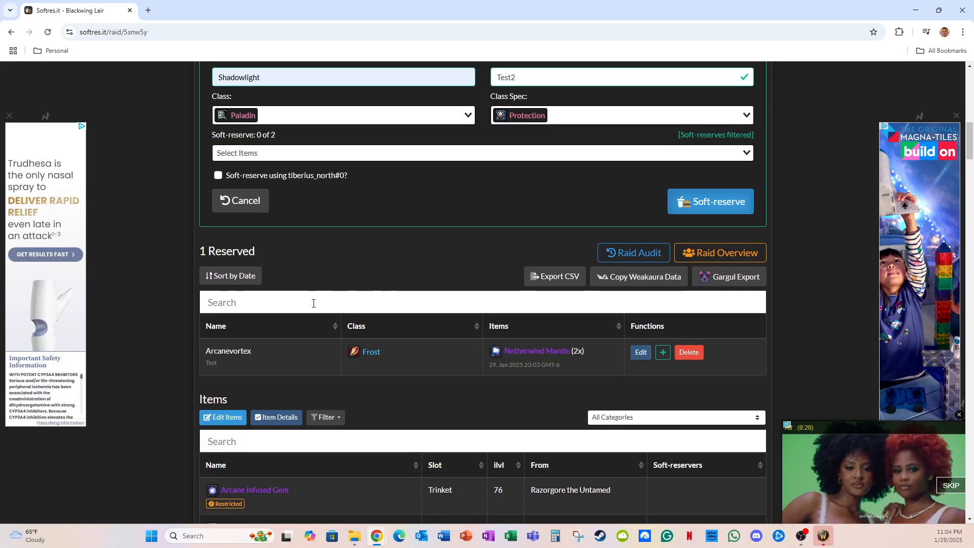
Step: Choose Gloves of Rapid Evolution and Judgement Bindings as Shadowlight's two items and submit the soft-reserve
click(313, 153)
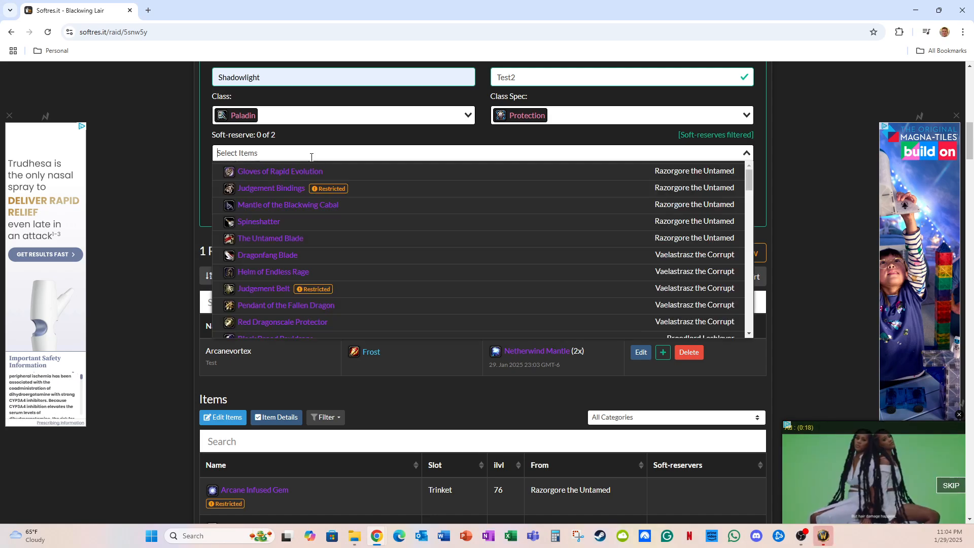
click(288, 174)
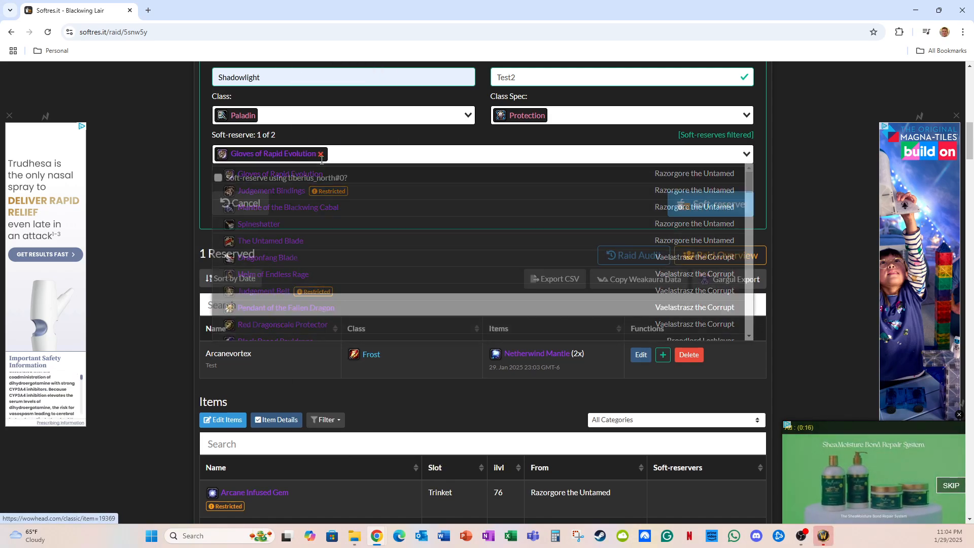
click(343, 160)
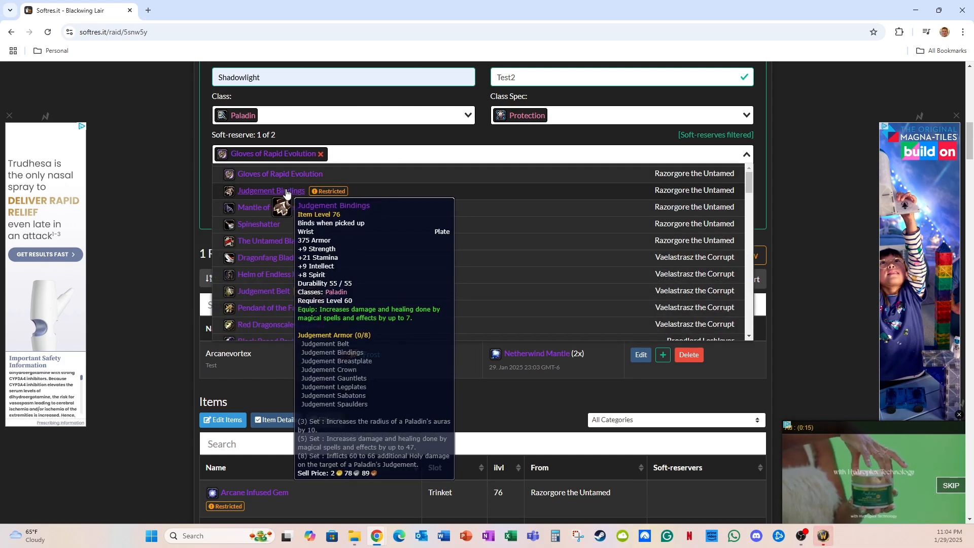
click(287, 191)
scroll(449, 250, up, 2)
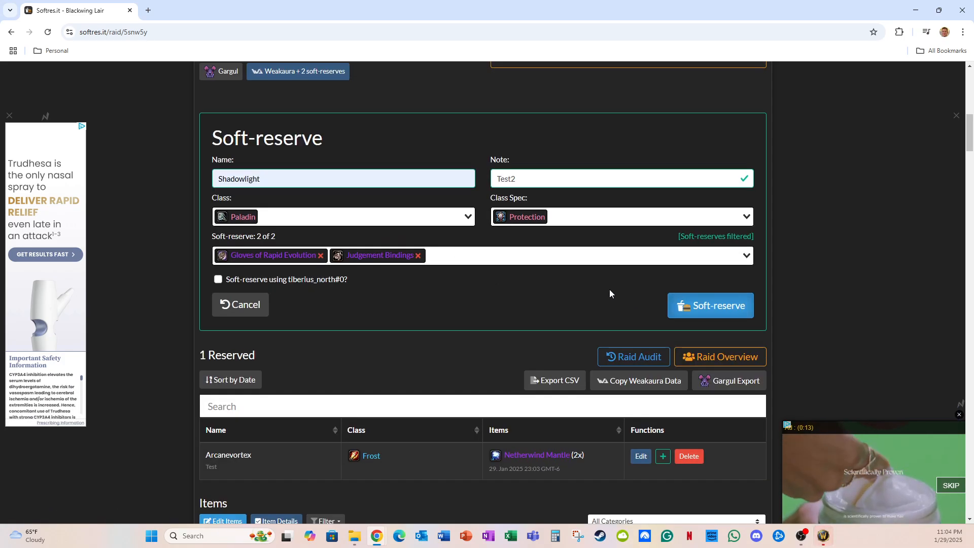
click(673, 305)
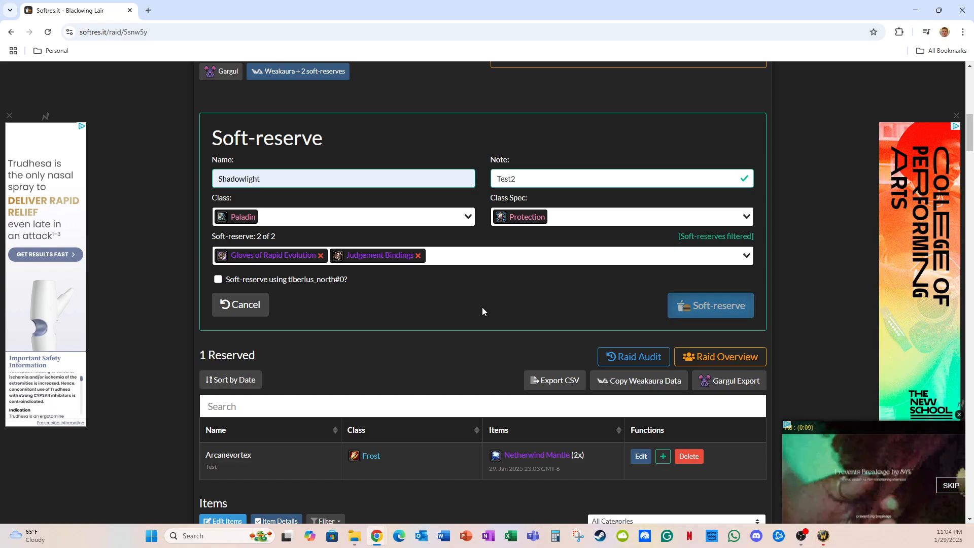
Step: Sort the list of reserved entries by name, by class and finally by items
scroll(483, 302, down, 3)
scroll(482, 303, up, 2)
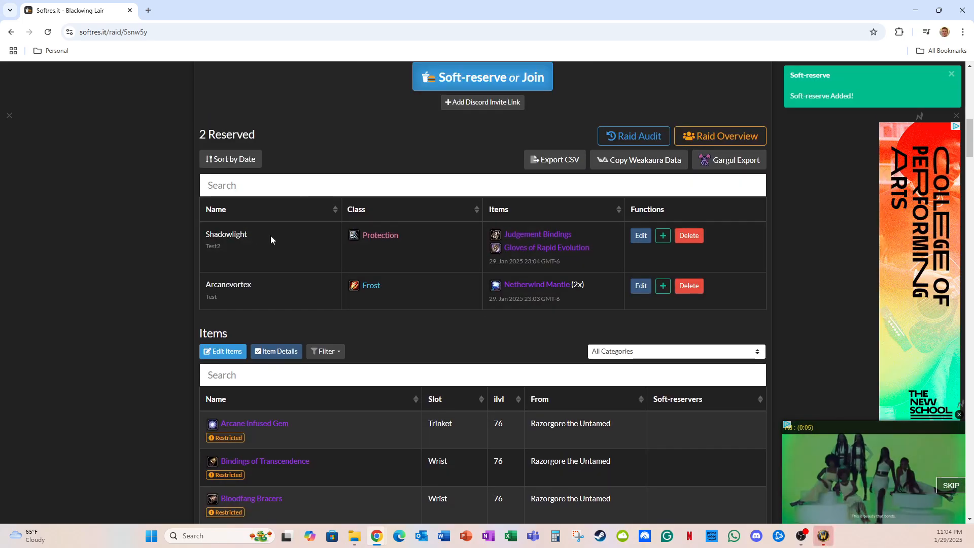
click(335, 209)
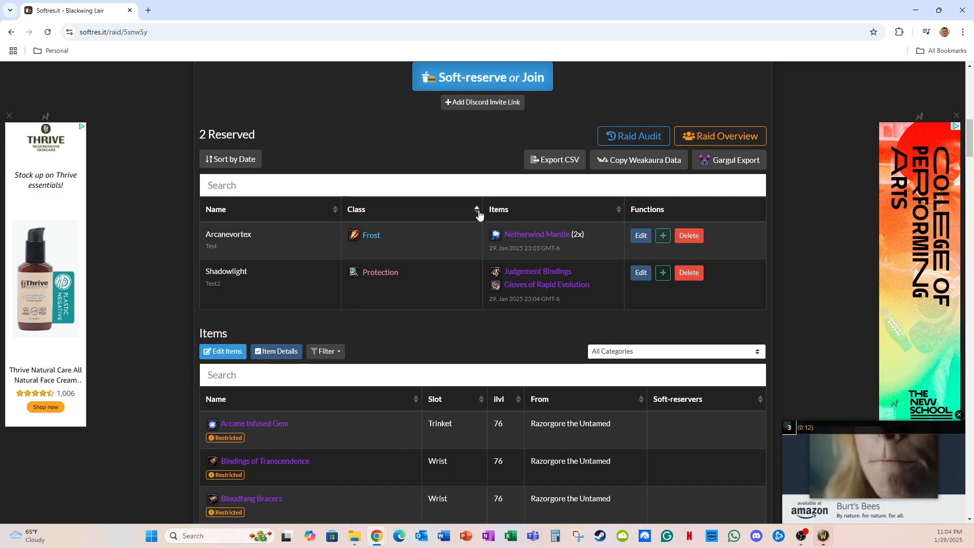
click(619, 210)
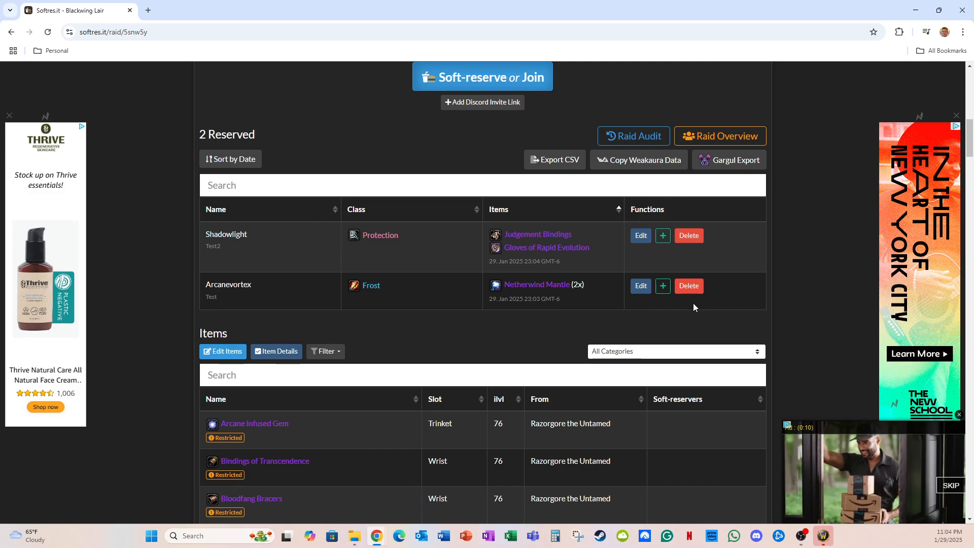
Step: Examine the reserved entries, the class restrictions in the raid's item list and the details of Bindings of Transcendence
scroll(346, 282, down, 1)
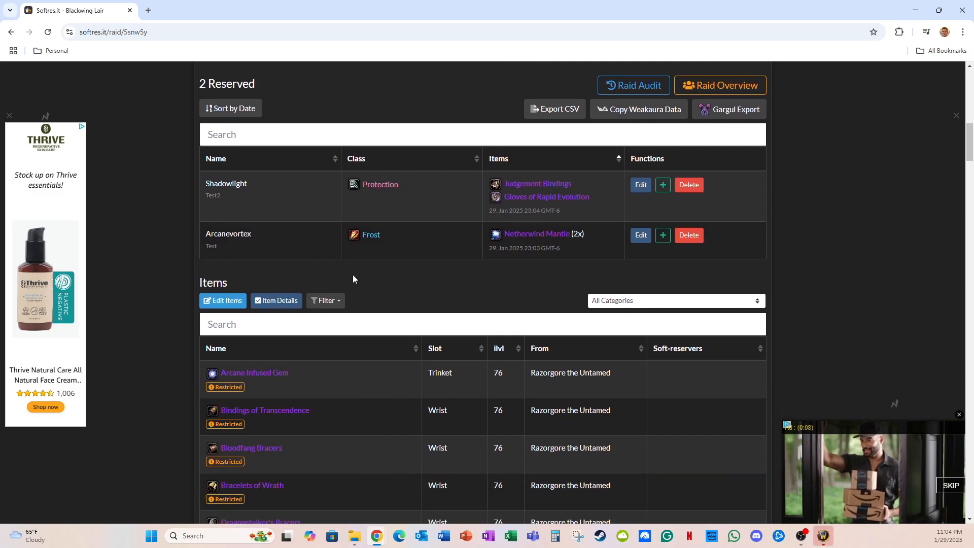
scroll(360, 274, up, 2)
scroll(504, 257, up, 3)
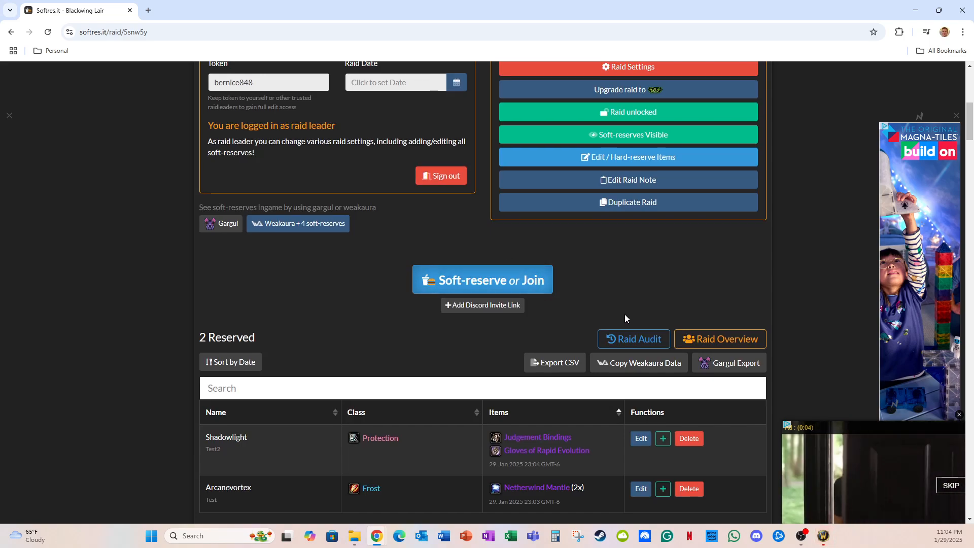
click(646, 157)
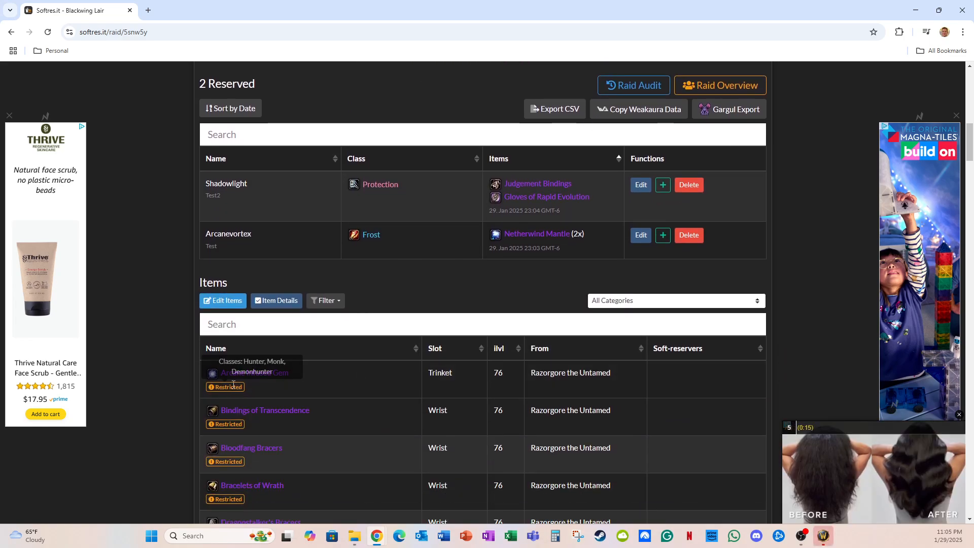
scroll(323, 373, down, 1)
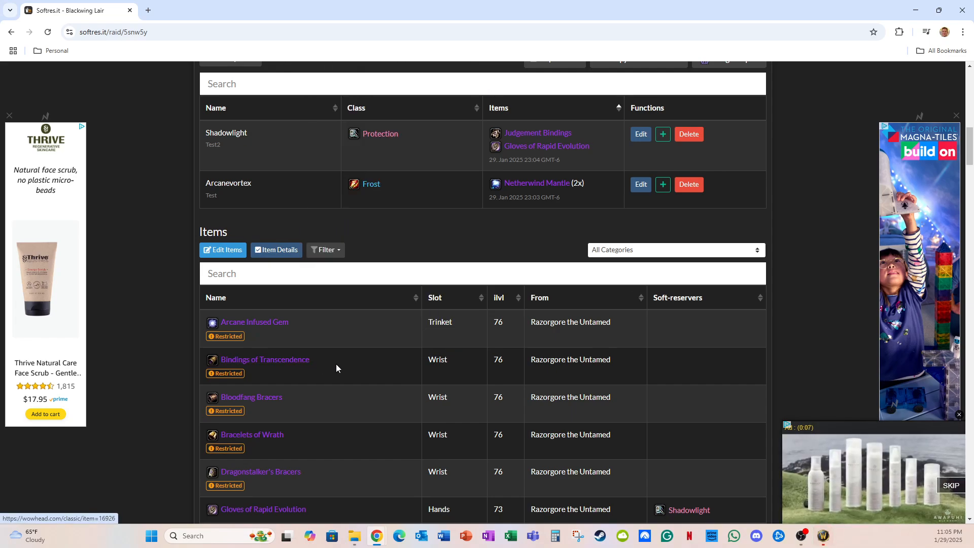
scroll(348, 376, up, 1)
scroll(354, 403, down, 1)
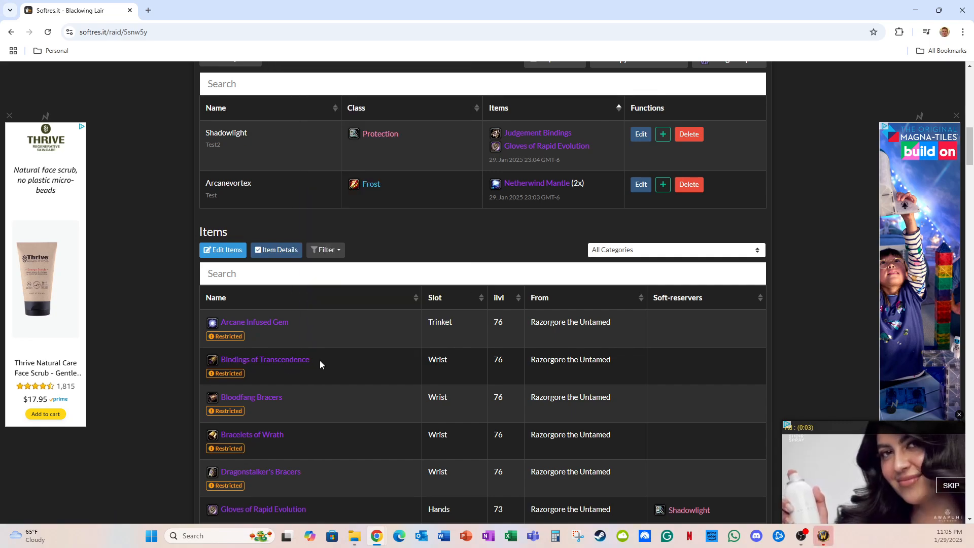
mouse_move(305, 365)
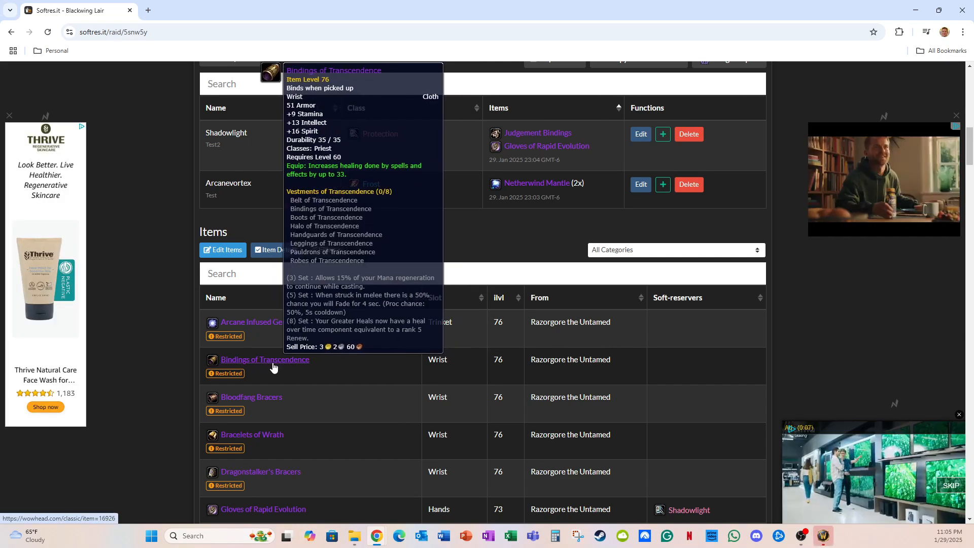
scroll(326, 368, up, 2)
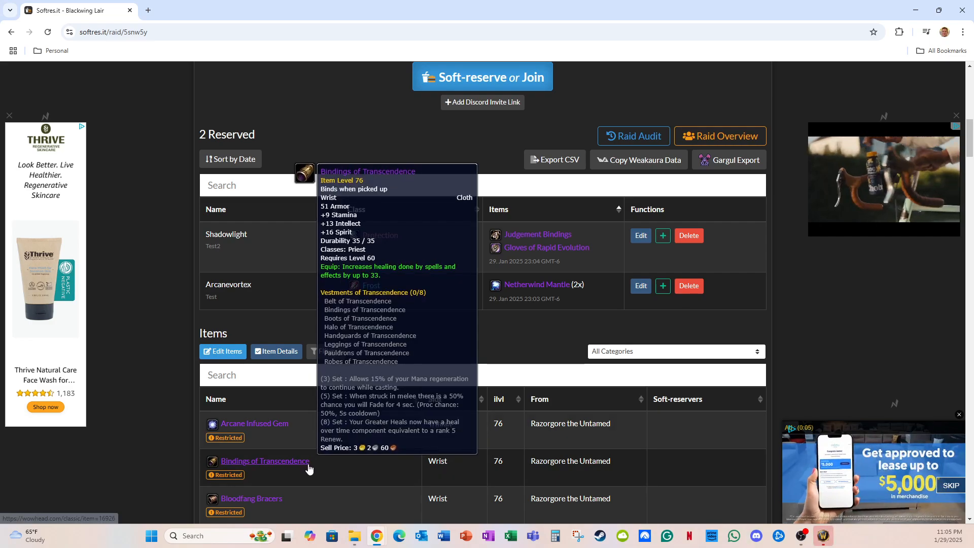
scroll(319, 468, up, 2)
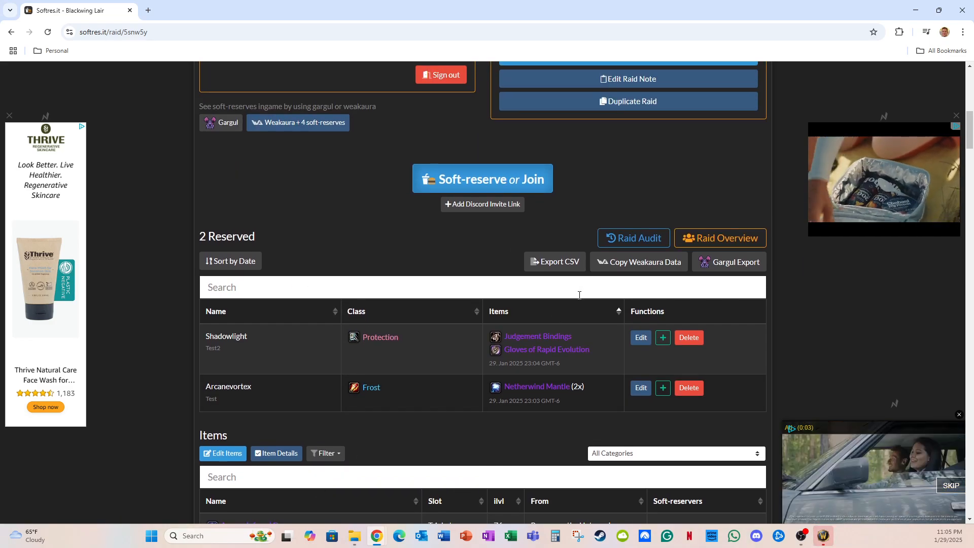
scroll(579, 295, up, 3)
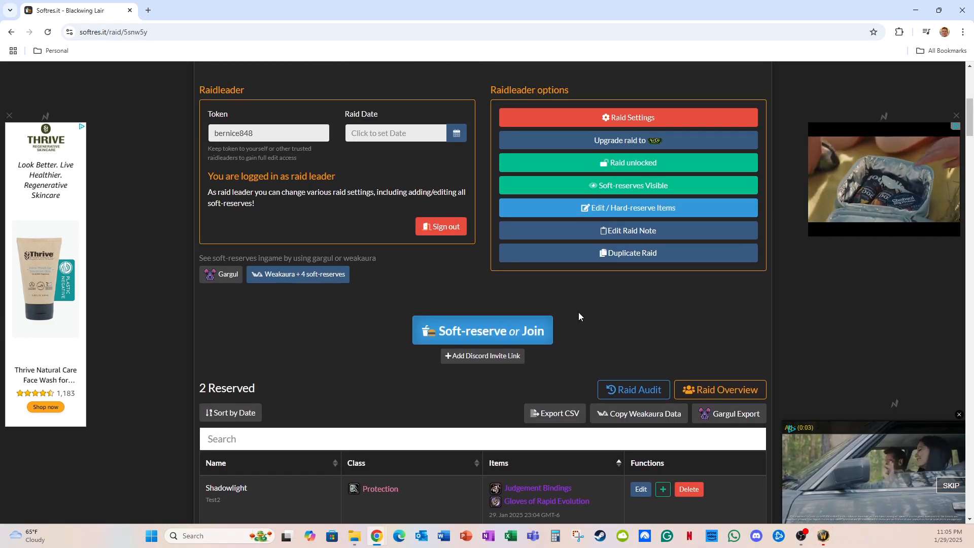
Step: Start editing the raid's items and open the ban/hard-reserve settings for Bindings of Transcendence
click(634, 215)
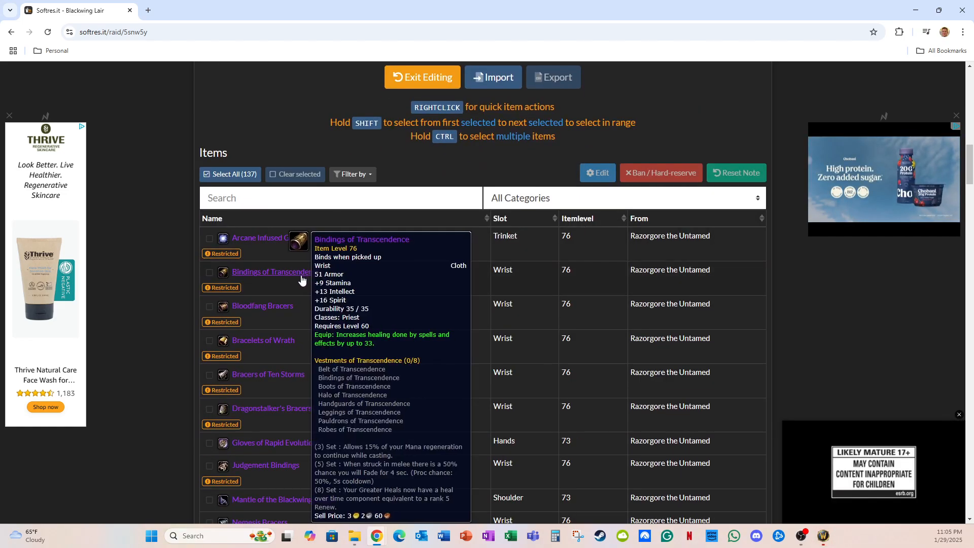
scroll(294, 283, up, 4)
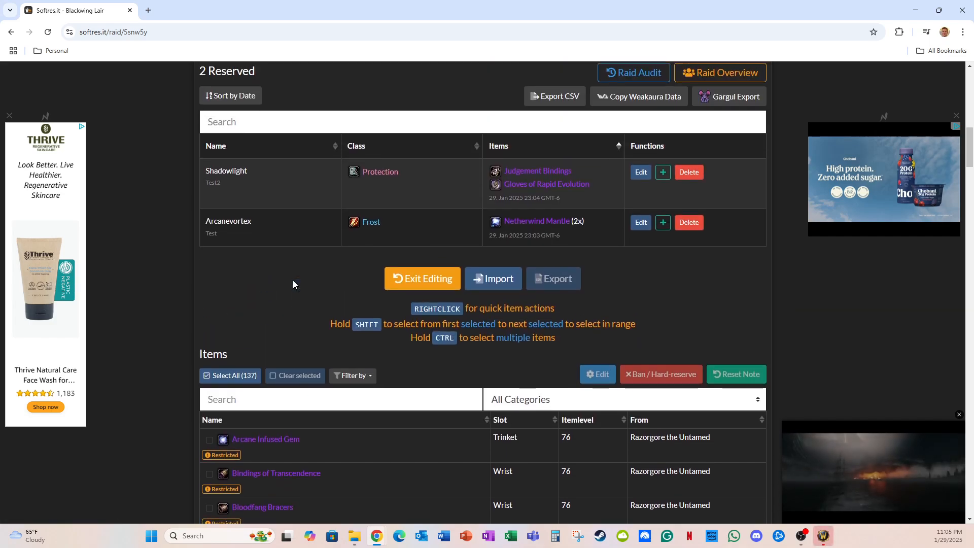
scroll(297, 283, up, 6)
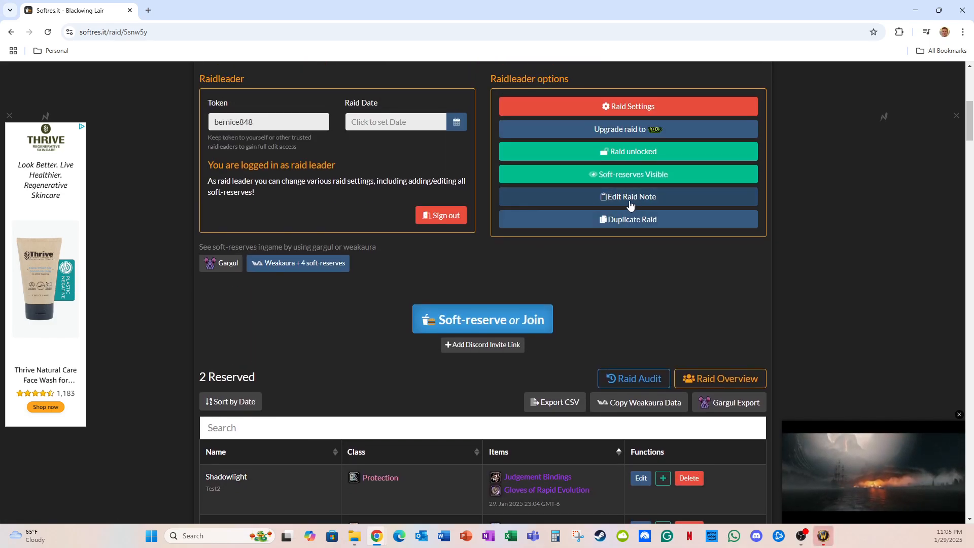
scroll(630, 204, down, 9)
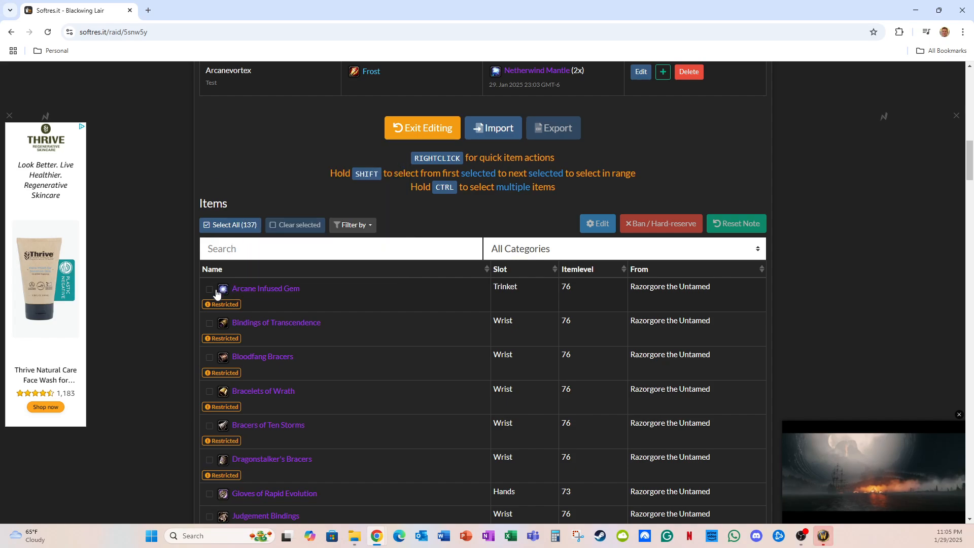
click(209, 324)
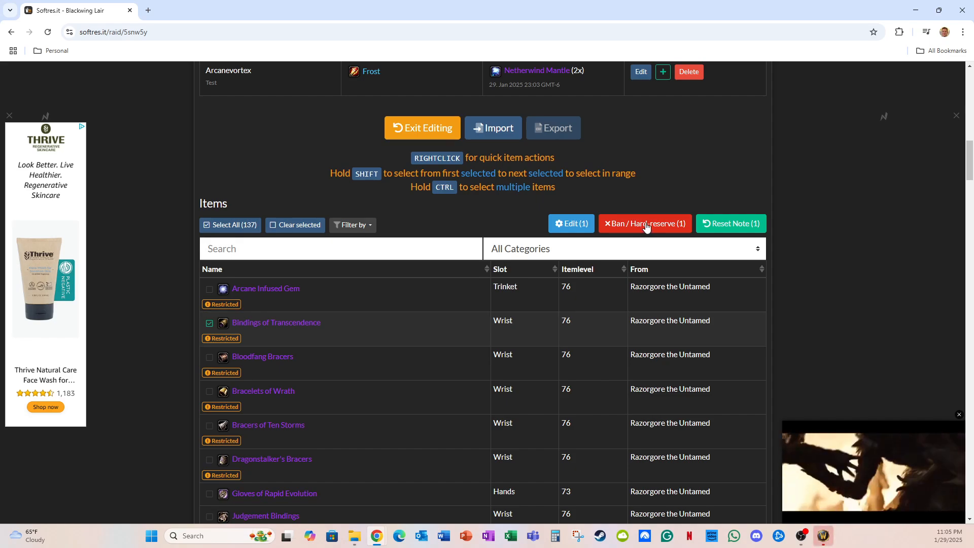
click(646, 224)
Step: Hard-reserve Bindings of Transcendence for Arcanevortex with the note "This item goes to ArcaneVortex"
click(462, 267)
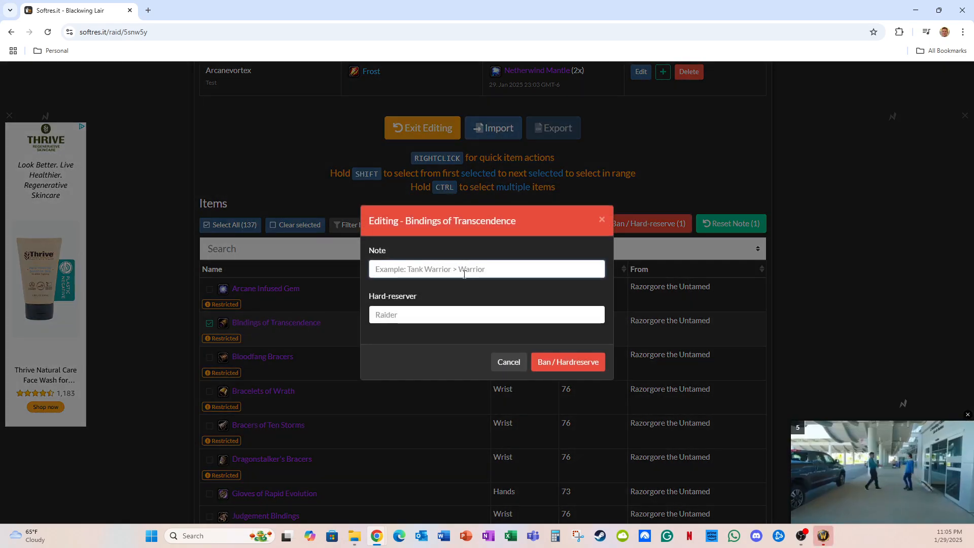
text(This item goes to ArcaneVortex)
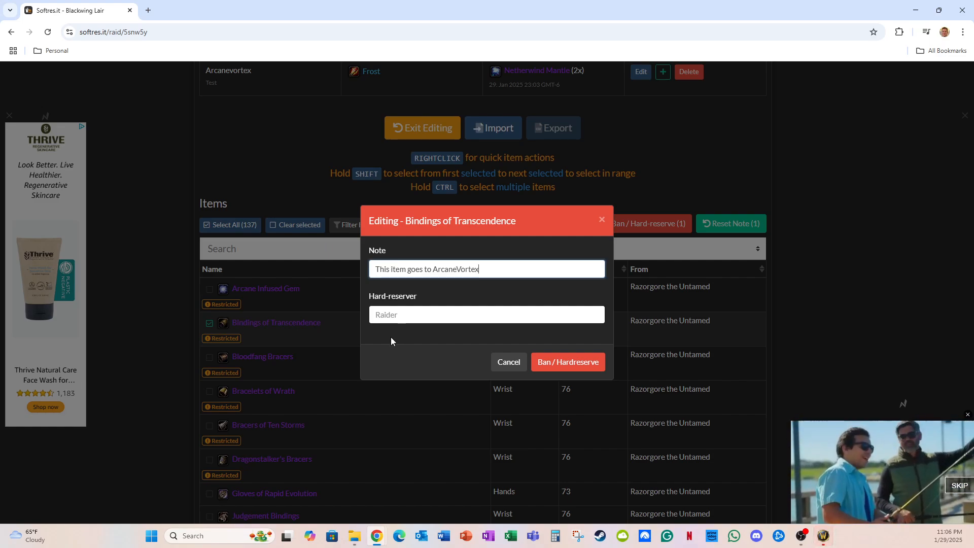
click(410, 314)
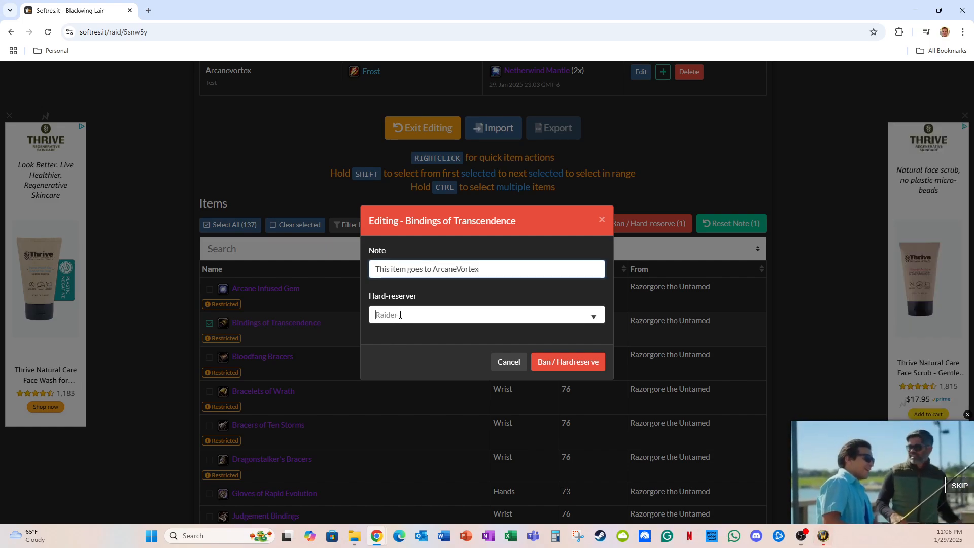
double_click(446, 271)
key(ctrl+c)
click(435, 316)
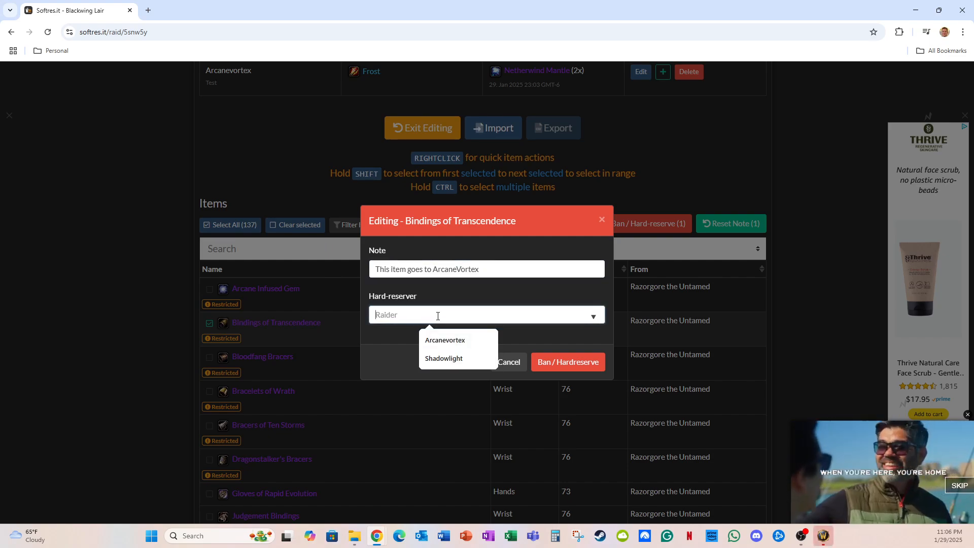
key(ctrl+v)
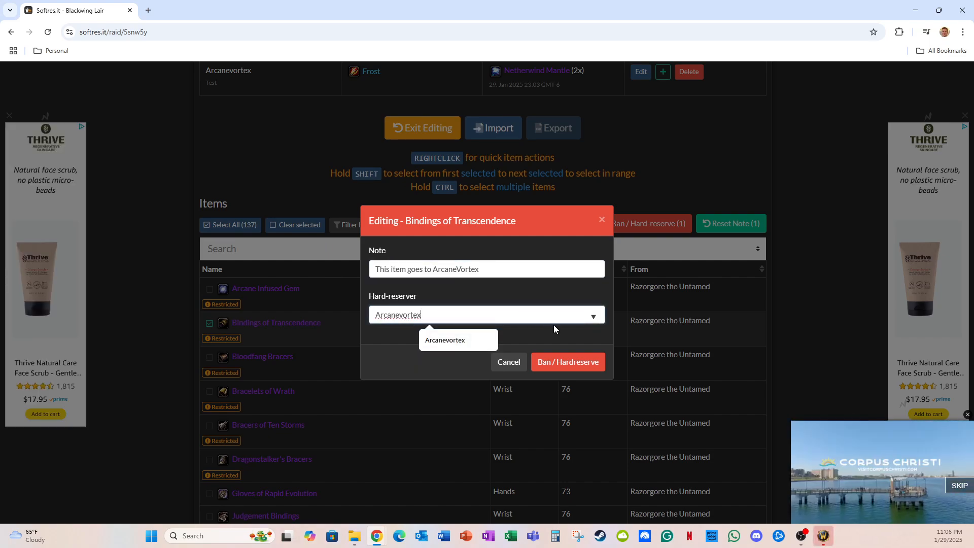
click(571, 357)
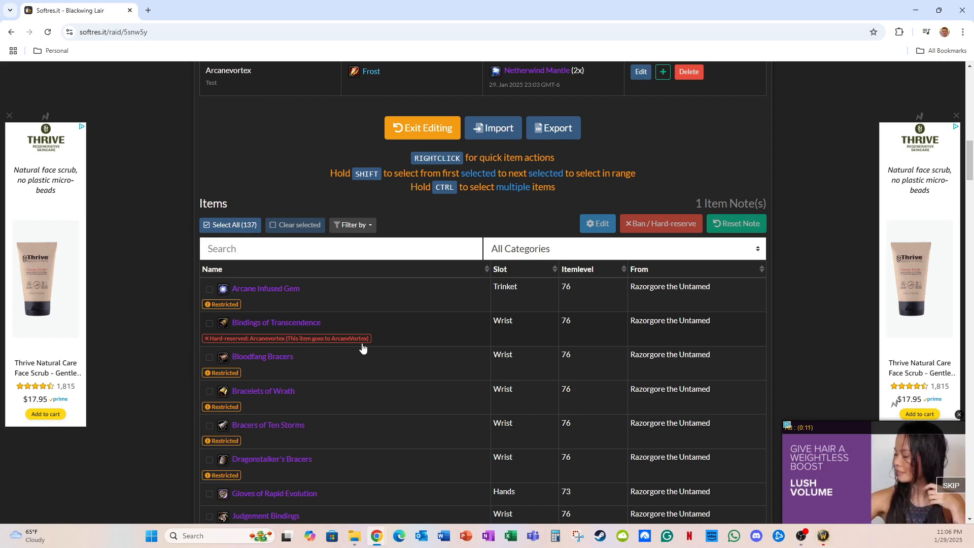
Step: Start a new soft-reserve for the raid and enter Geran as the character name
scroll(363, 347, up, 1)
scroll(401, 396, up, 3)
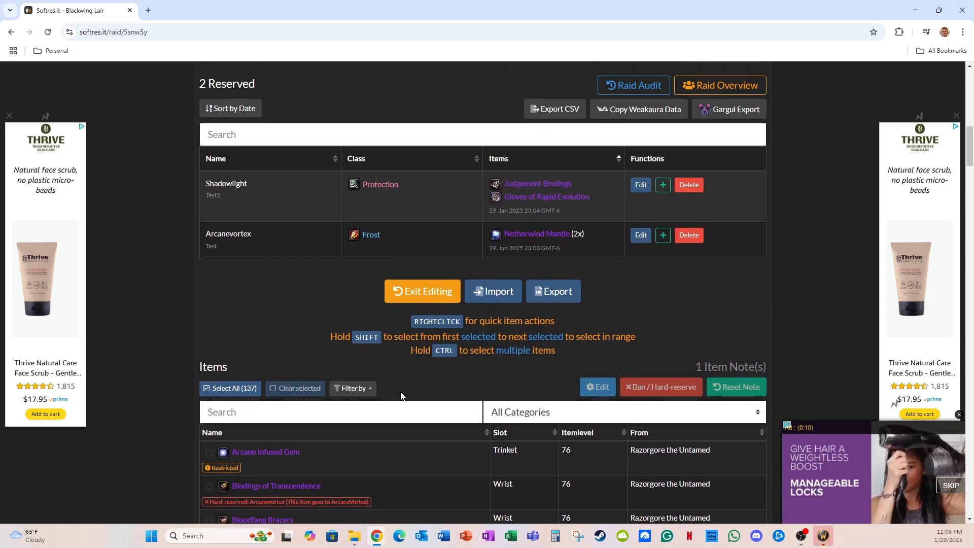
scroll(584, 171, up, 1)
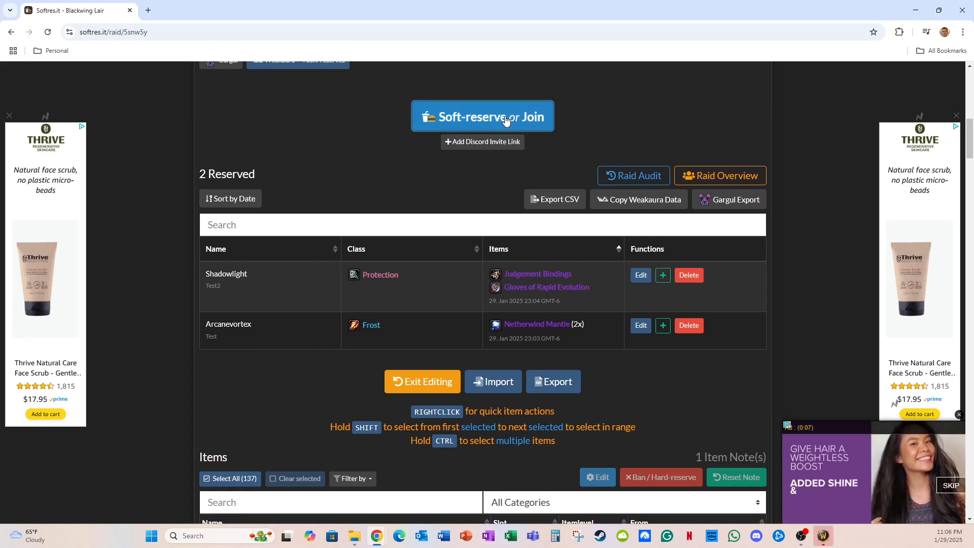
click(506, 118)
click(252, 230)
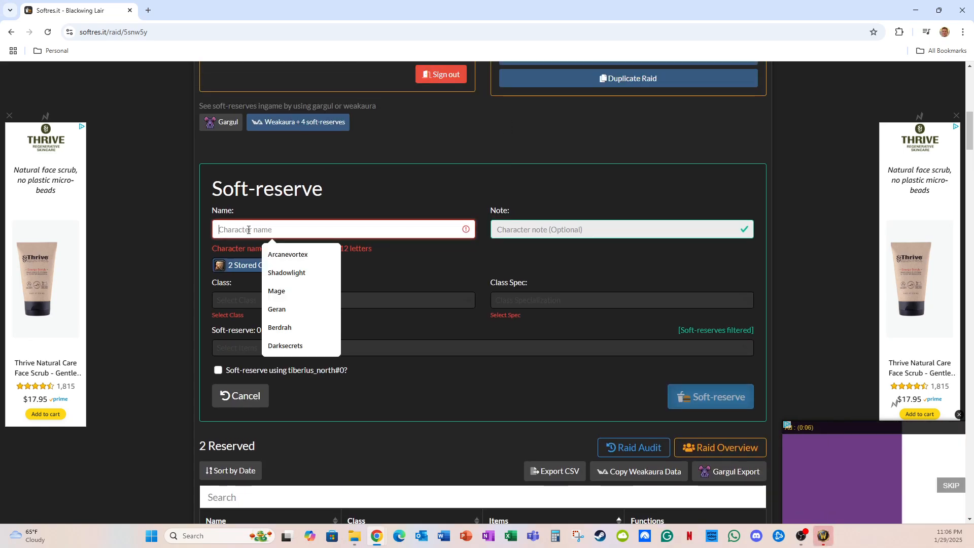
click(283, 308)
Step: Set Geran's class to Priest with the Holy specialization and add the note "test3"
click(270, 264)
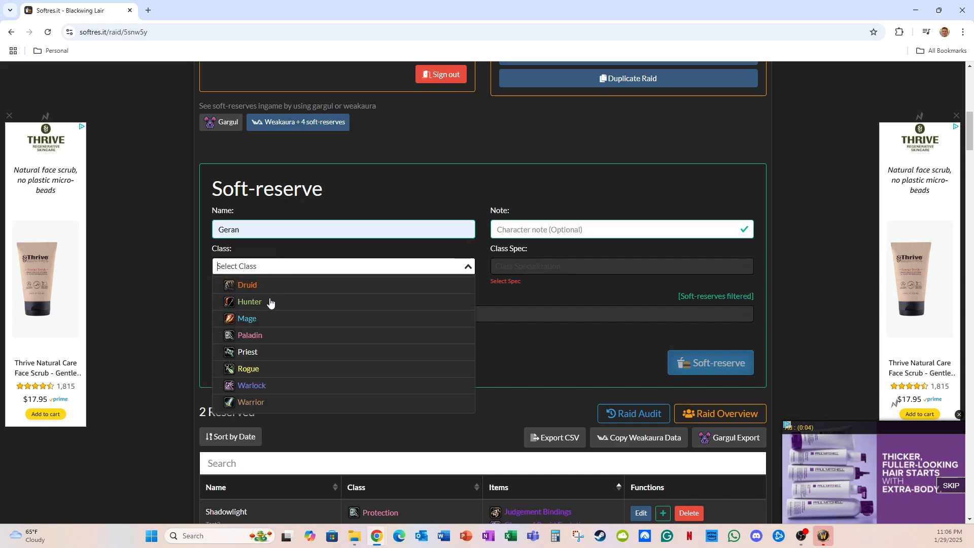
click(265, 350)
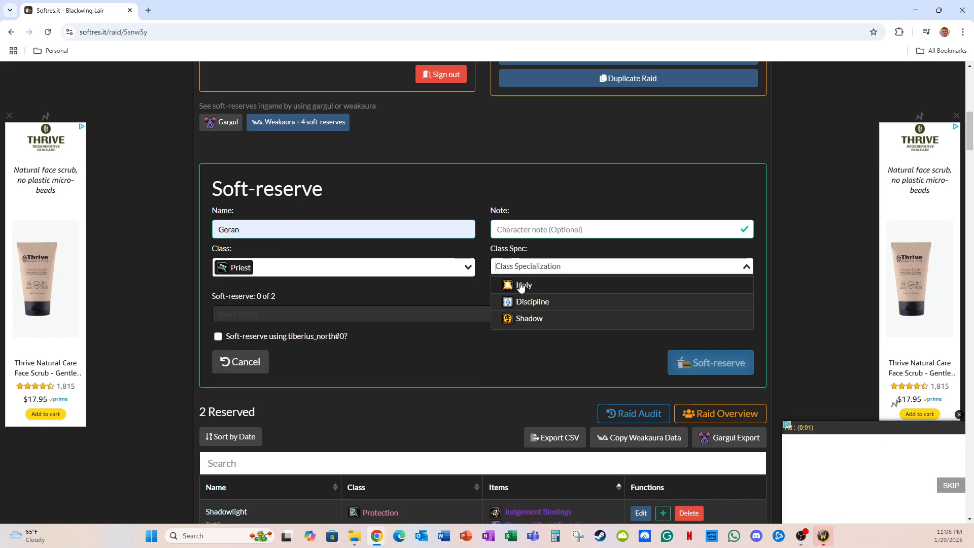
click(527, 286)
click(515, 233)
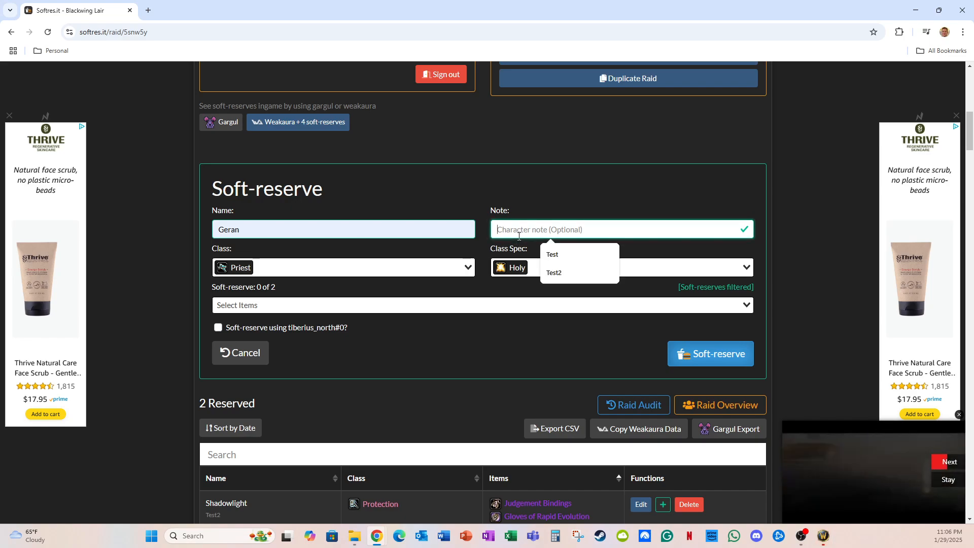
text(test3)
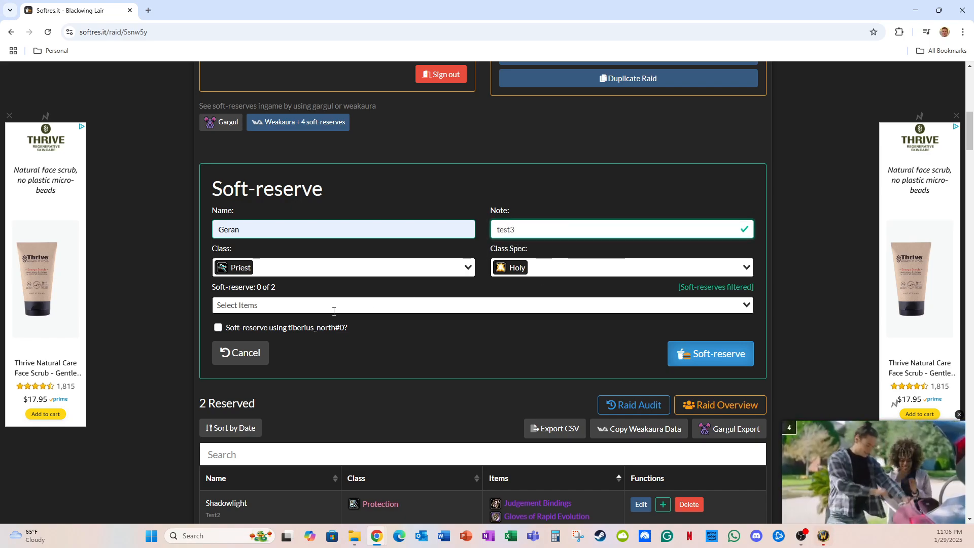
Step: Search Geran's selectable items for "trans", check the raid's item list, and search for "bindings of"
click(333, 310)
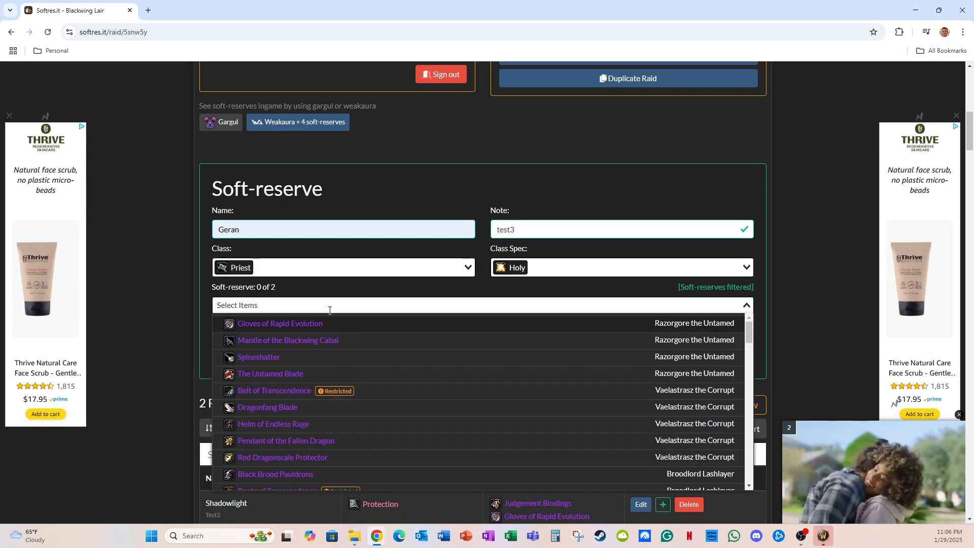
text(tra)
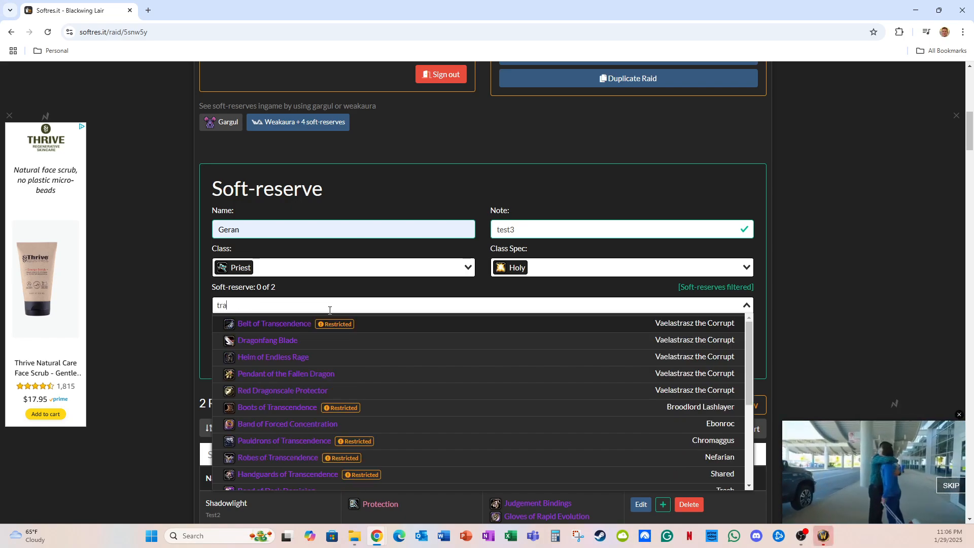
text(nsen)
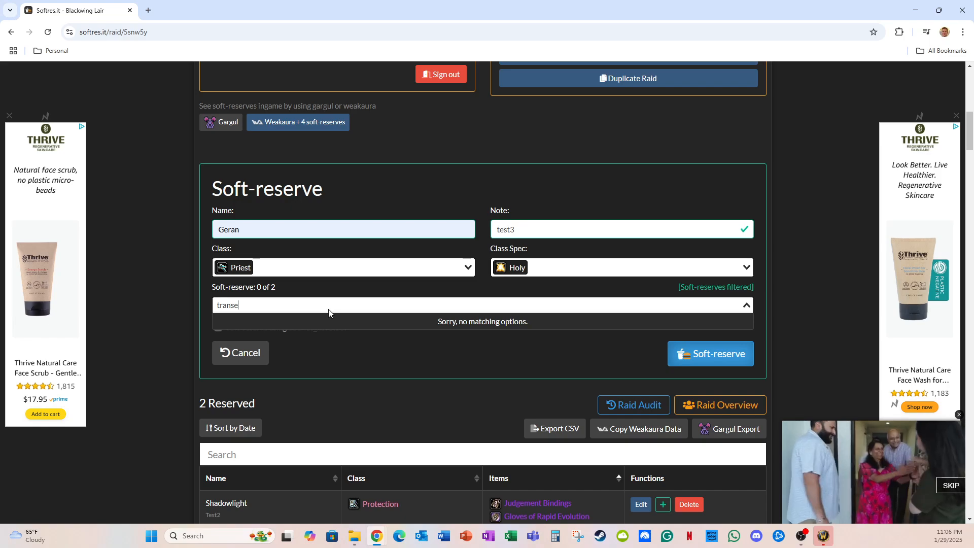
key(BackSpace)
scroll(305, 303, down, 2)
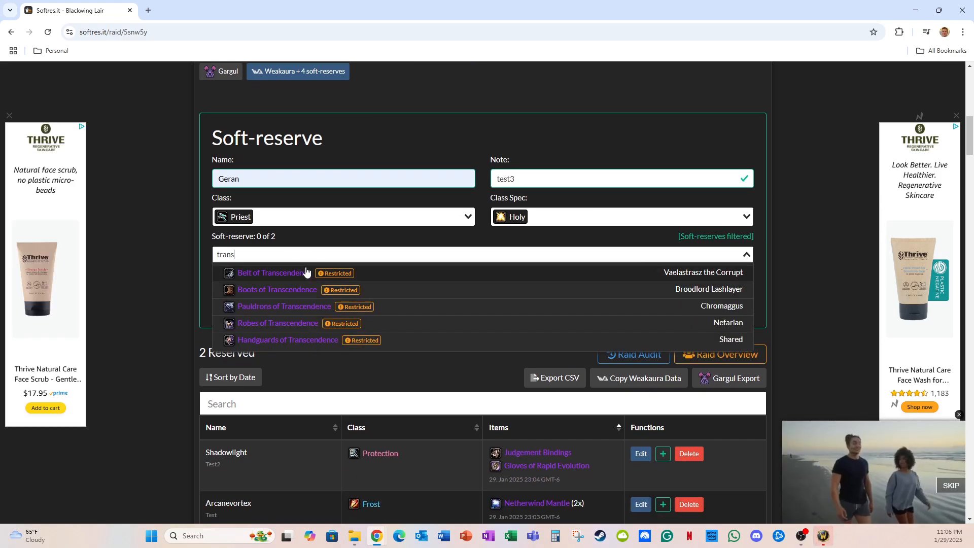
scroll(305, 202, down, 1)
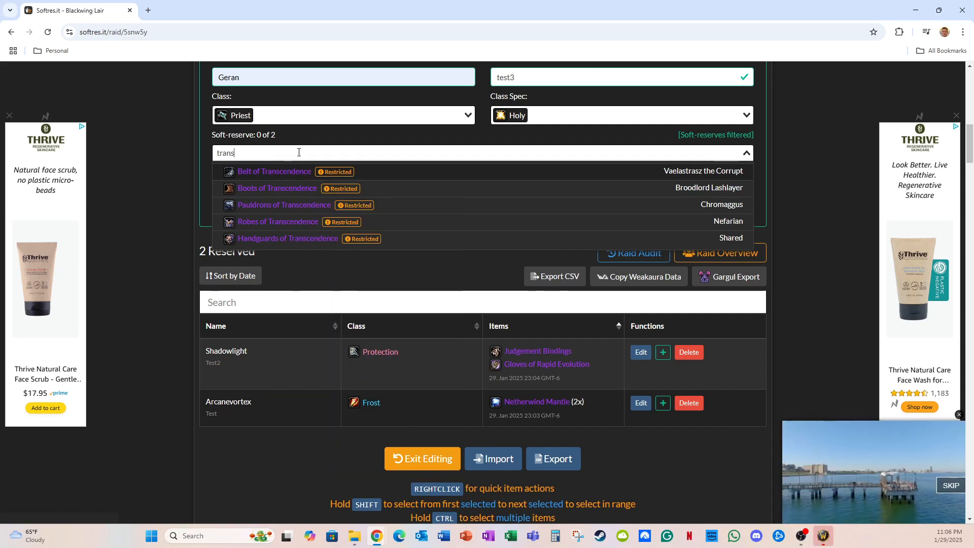
scroll(294, 153, down, 5)
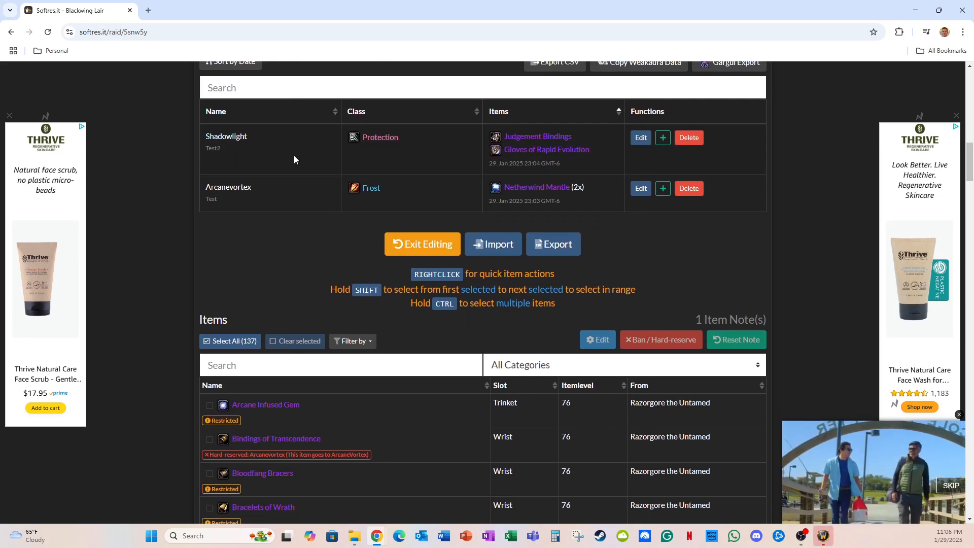
scroll(307, 405, up, 6)
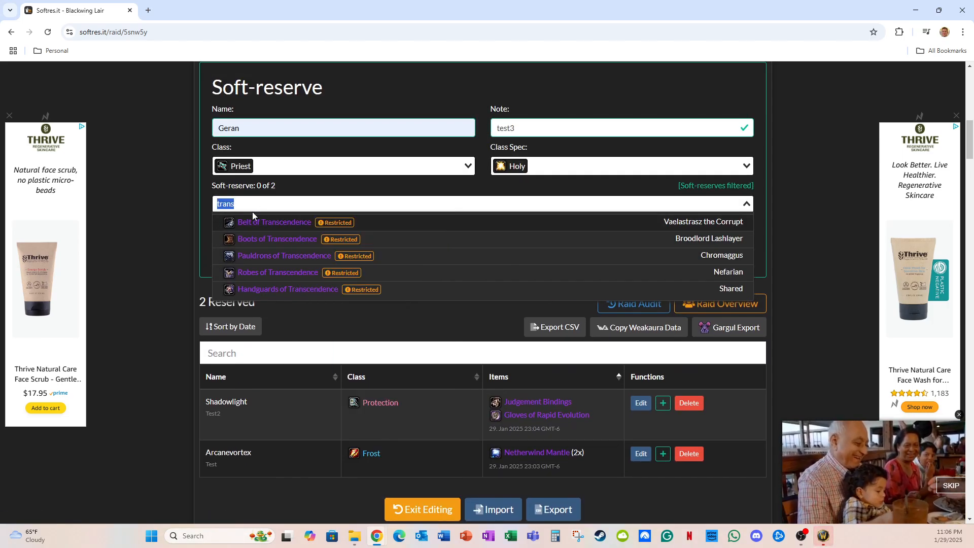
text(bindings of)
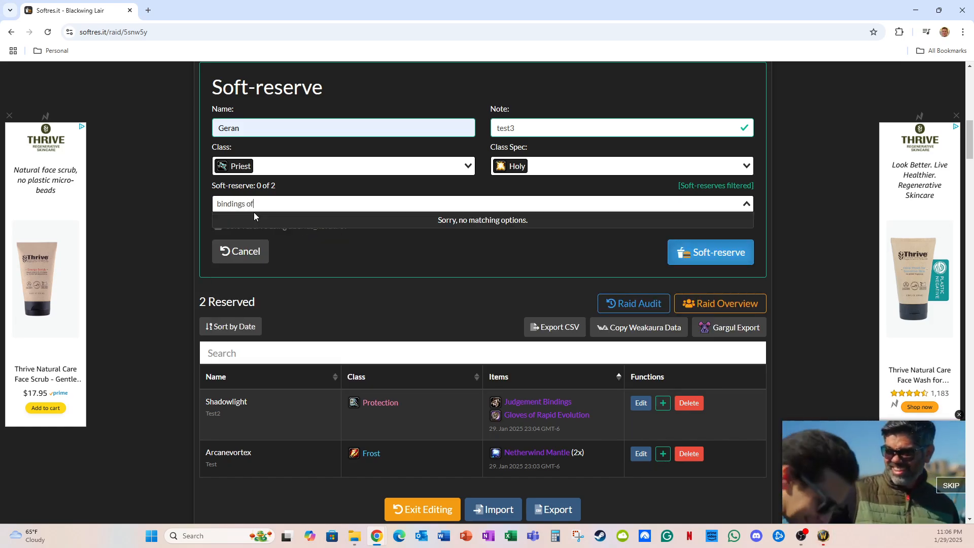
Step: Copy the name Bindings of Transcendence from the raid's item list, search Geran's selectable items for it, and shorten the search to "Transcendence"
scroll(286, 216, down, 7)
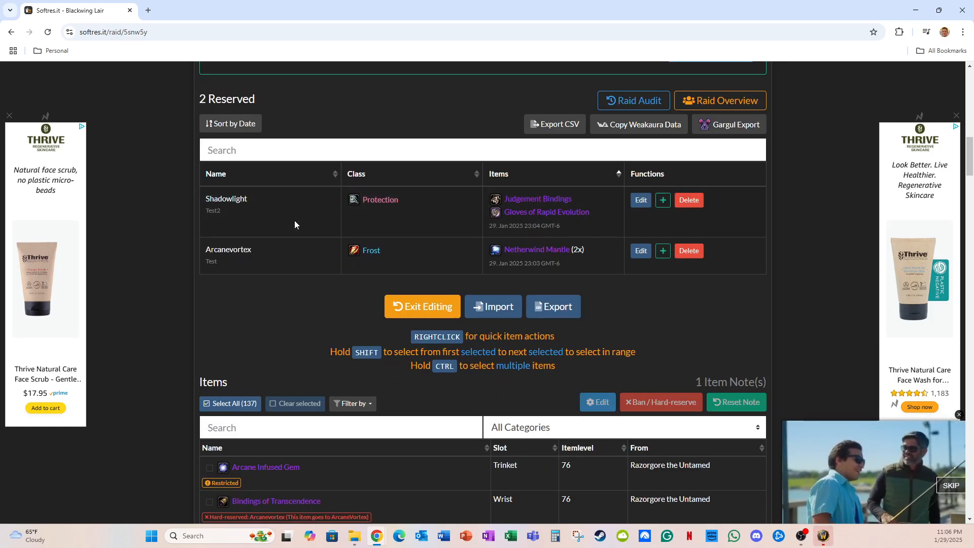
drag(325, 350, 231, 350)
key(ctrl+c)
scroll(298, 356, up, 2)
scroll(297, 356, up, 5)
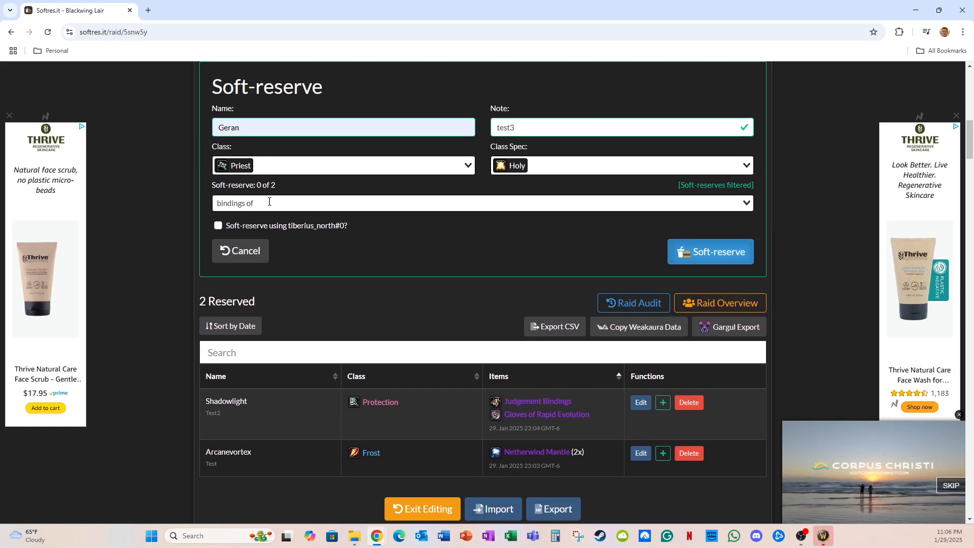
click(269, 204)
key(ctrl+v)
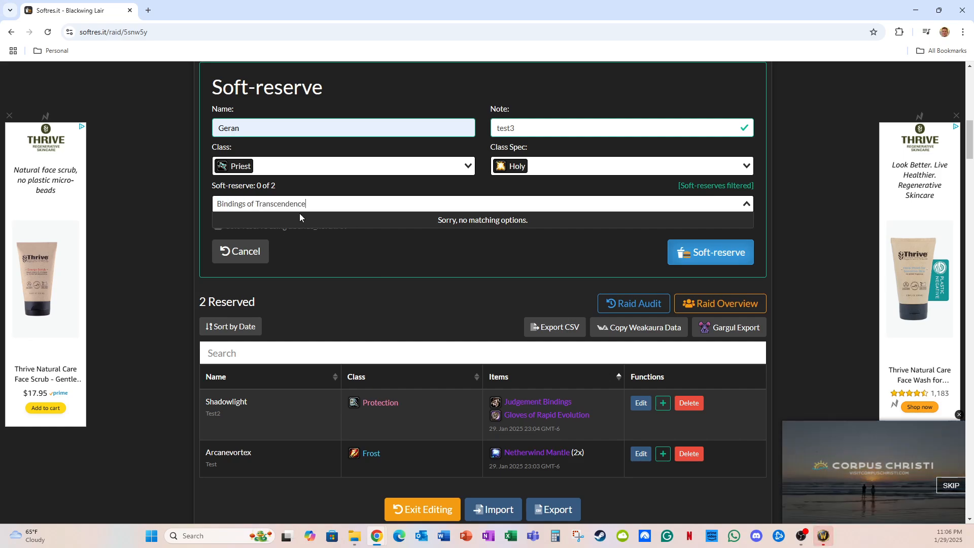
drag(258, 203, 217, 204)
key(BackSpace)
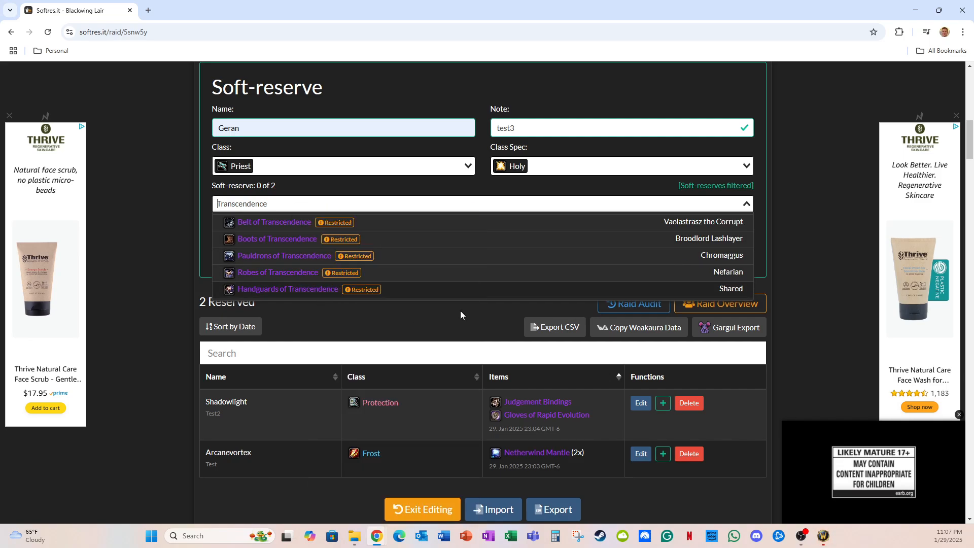
Step: Select Bindings of Transcendence in the raid's item list and reset its note to remove the hard-reserve
scroll(304, 228, down, 6)
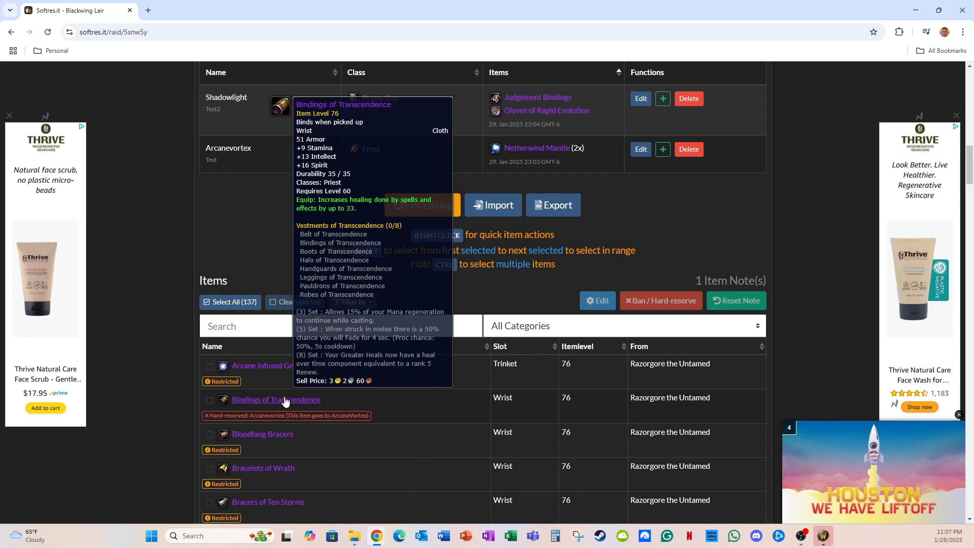
click(432, 419)
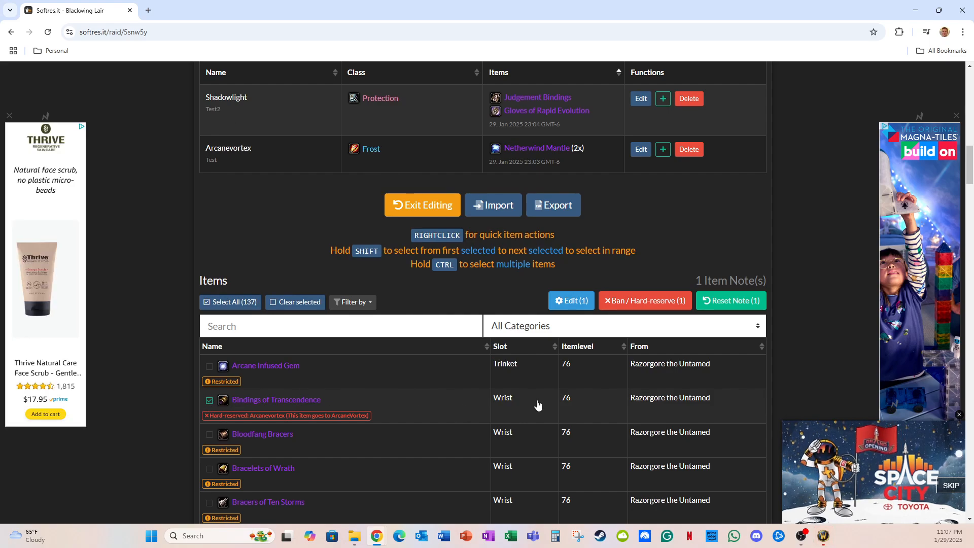
click(734, 302)
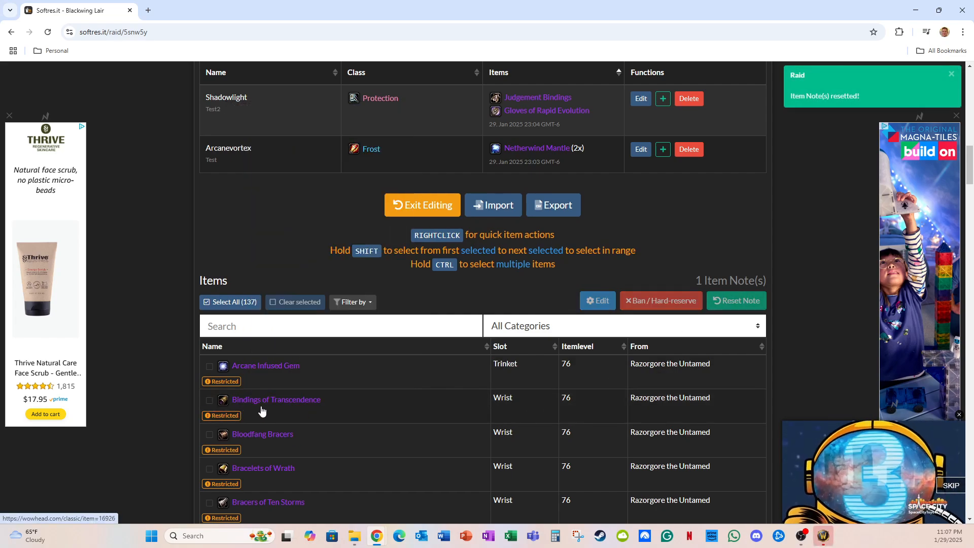
Step: Choose Bindings of Transcendence twice as Geran's two items and submit the soft-reserve
scroll(321, 412, up, 6)
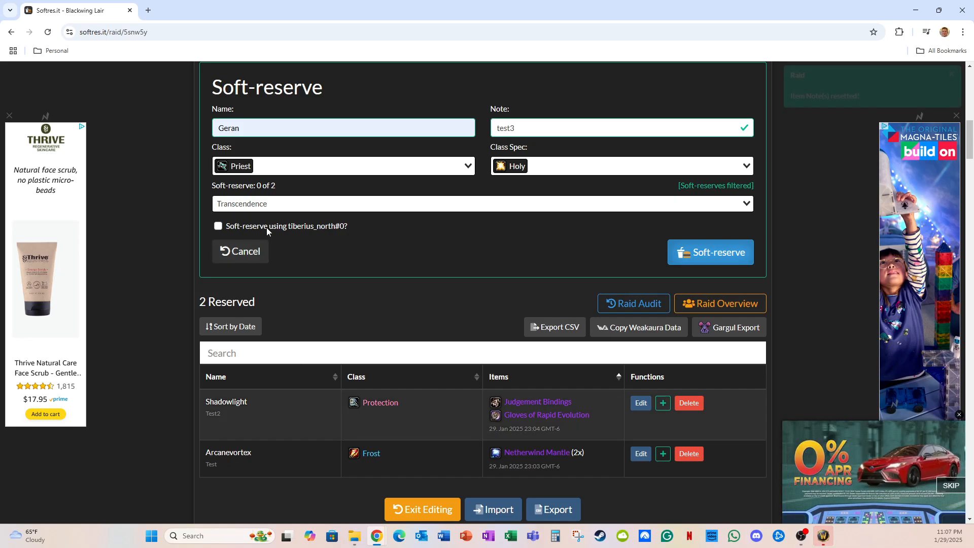
click(271, 204)
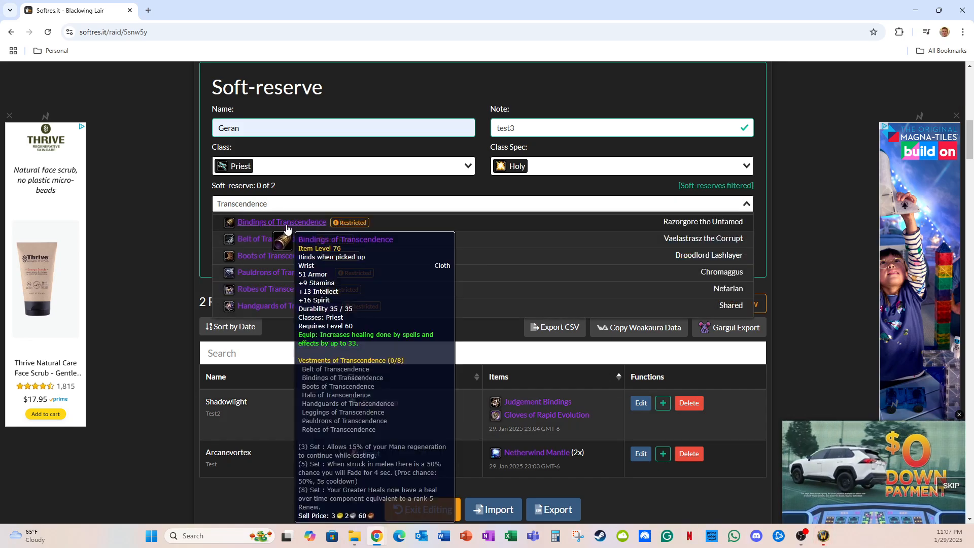
click(288, 222)
click(328, 208)
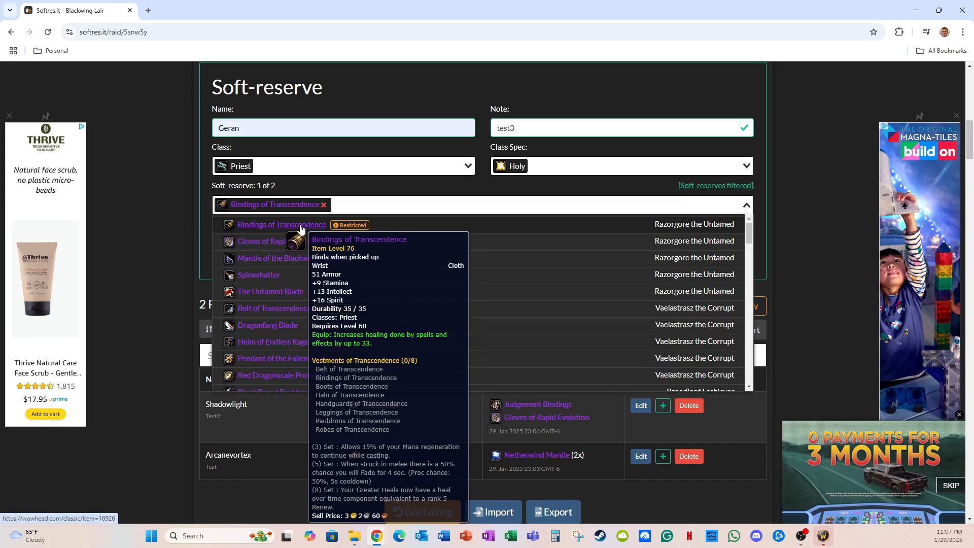
click(325, 227)
click(722, 257)
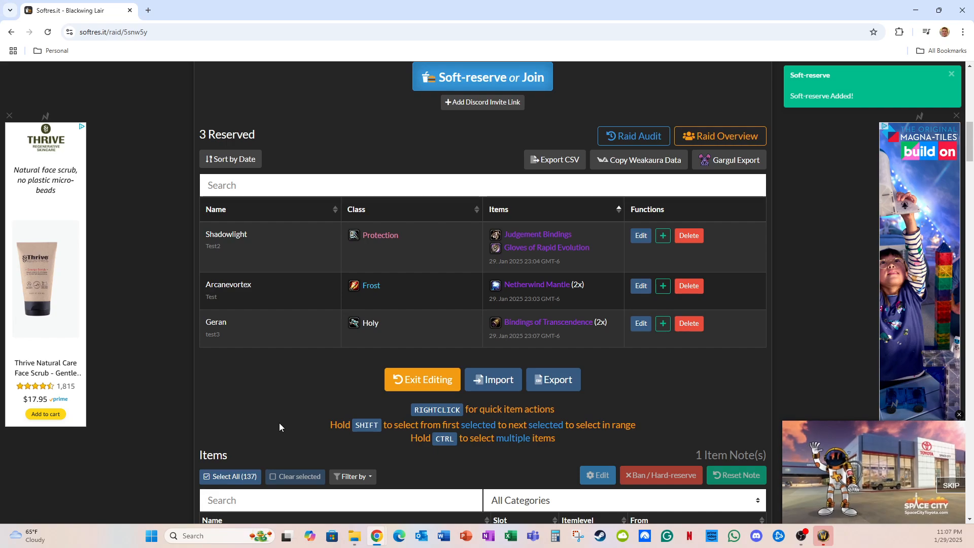
scroll(280, 421, up, 2)
scroll(311, 409, up, 2)
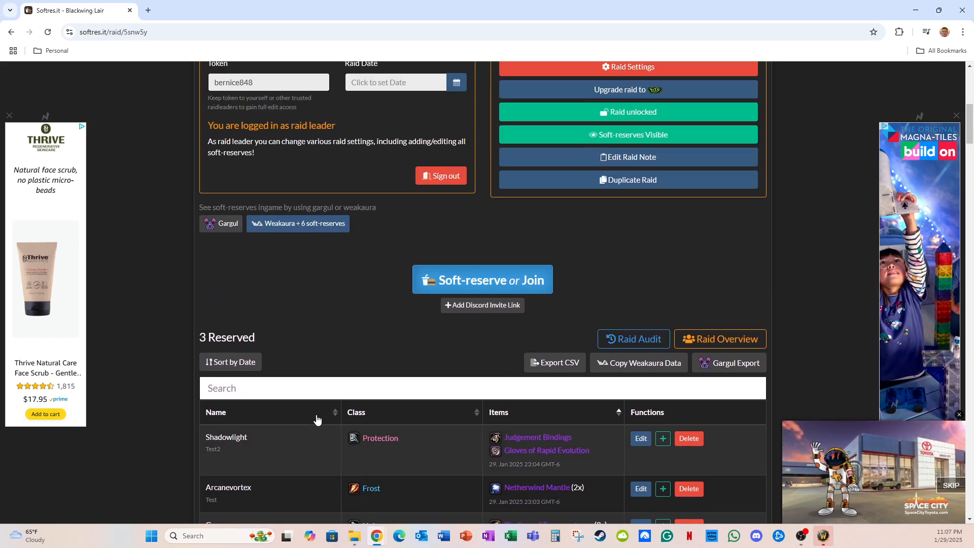
scroll(486, 395, up, 2)
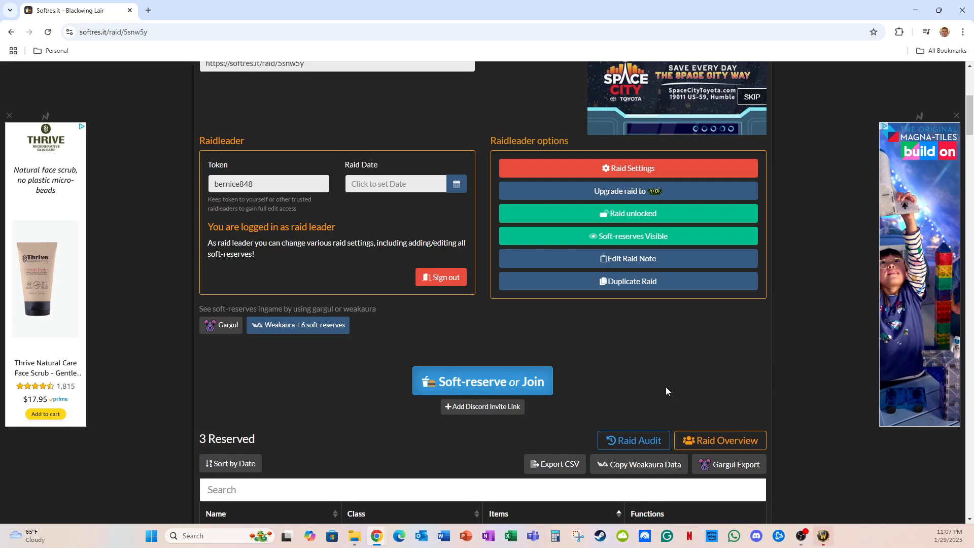
scroll(669, 380, down, 1)
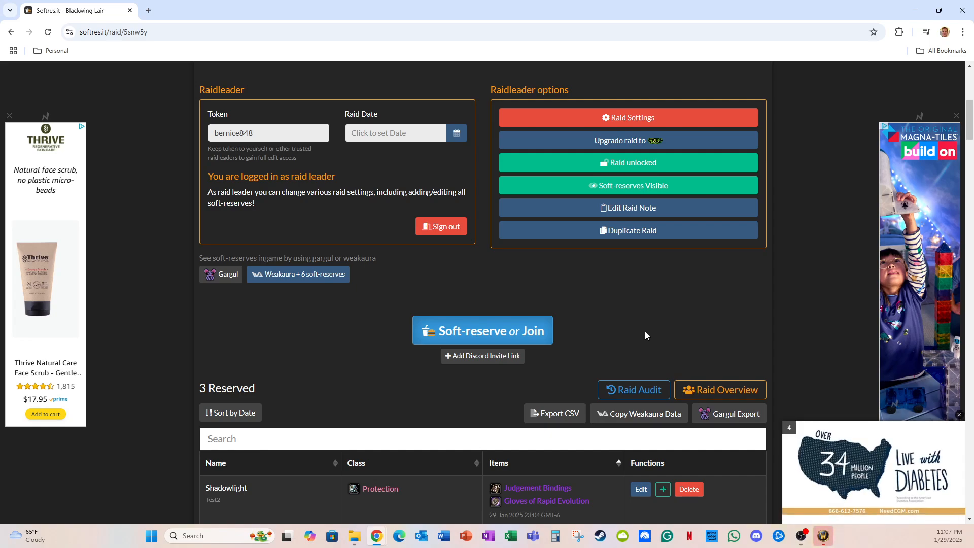
Step: Search the raid's soft-reserve table for "judgement" and clear the search again
scroll(641, 340, up, 1)
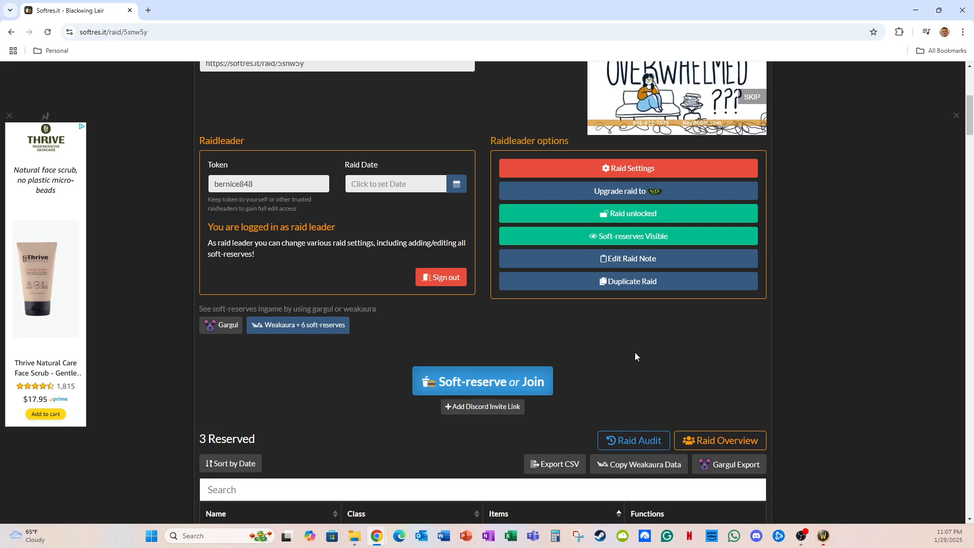
scroll(635, 352, down, 2)
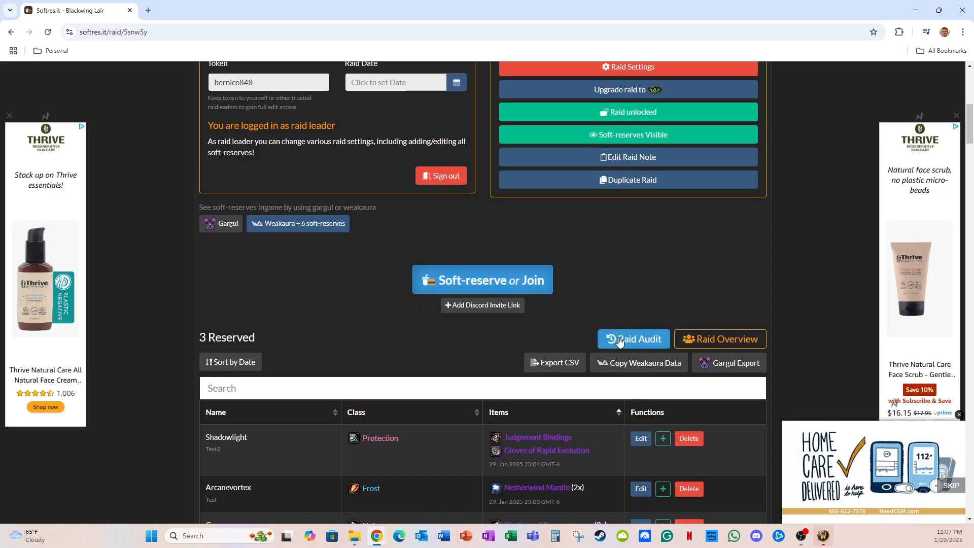
scroll(620, 336, down, 3)
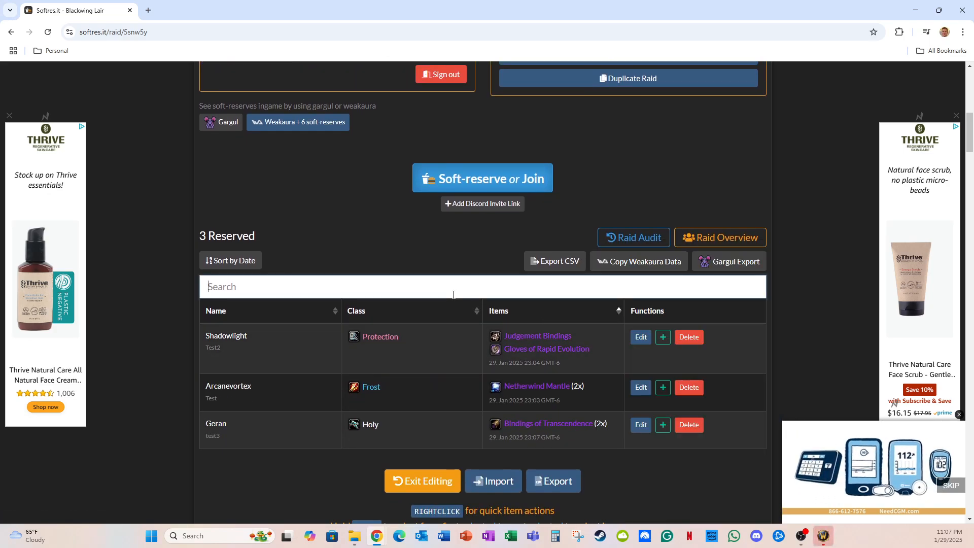
click(449, 294)
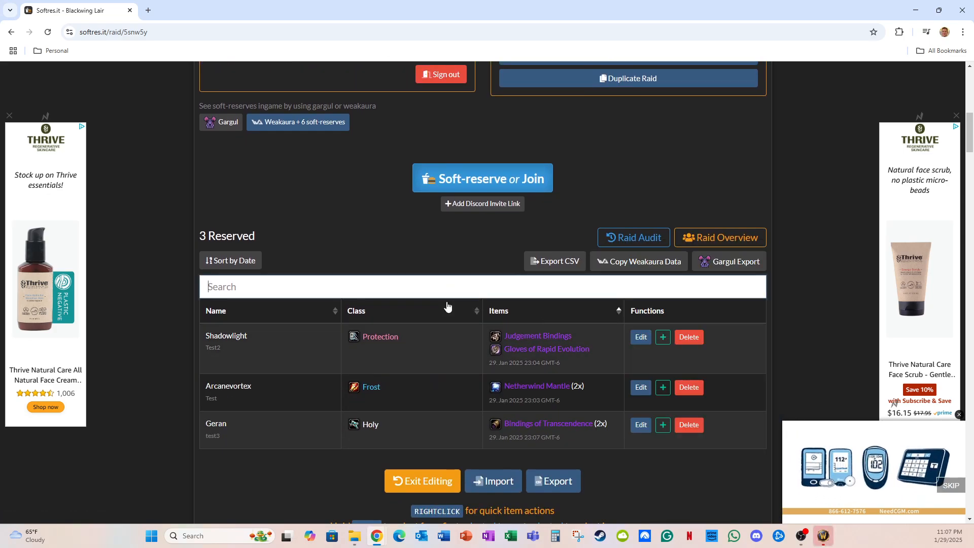
text(ju)
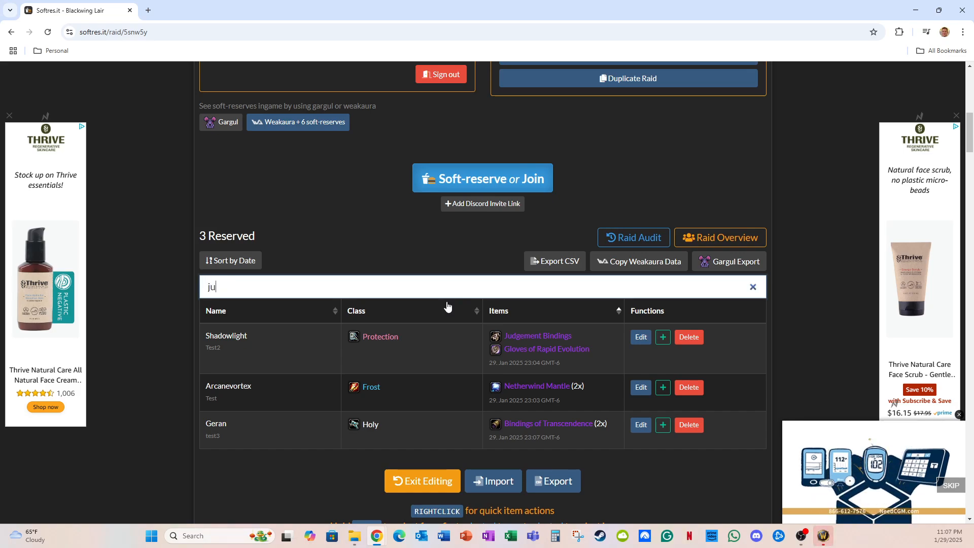
text(dgement)
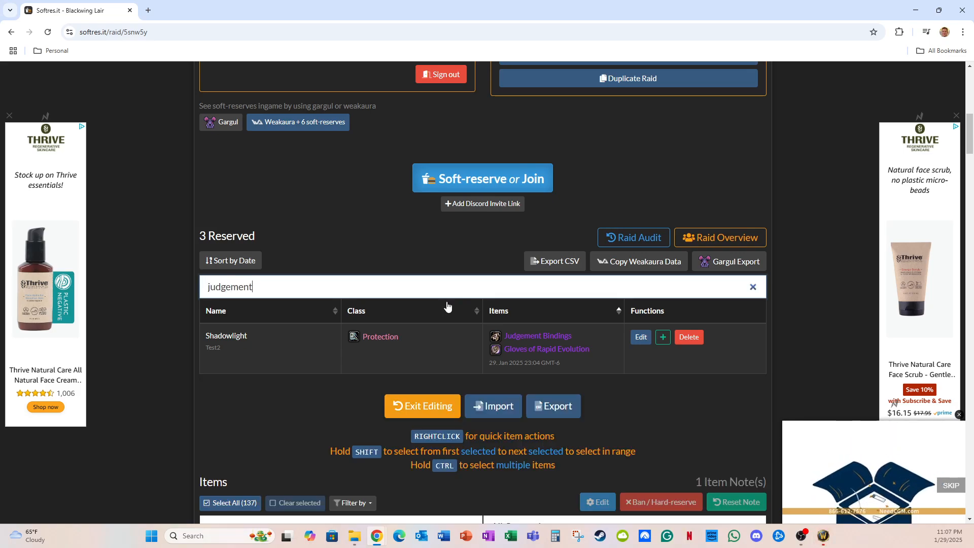
mouse_move(494, 349)
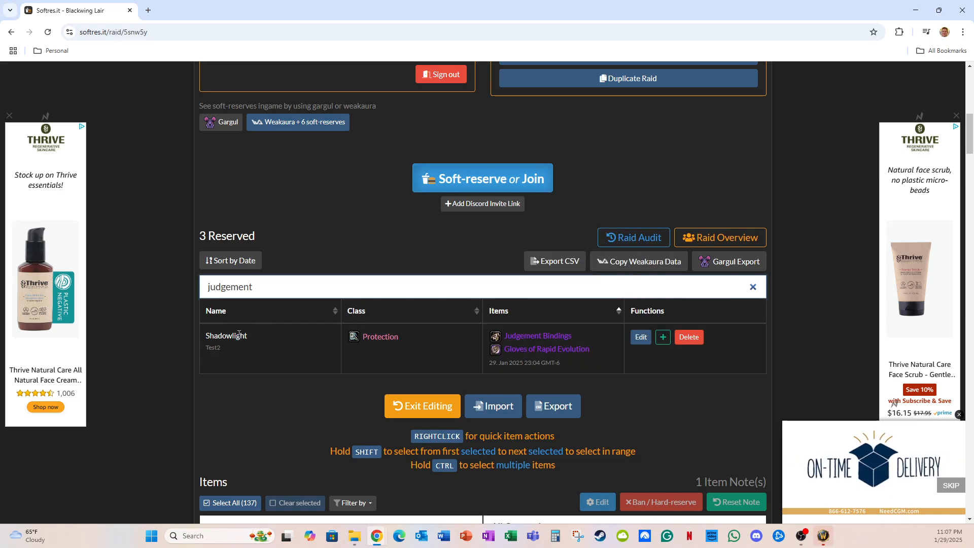
mouse_move(542, 339)
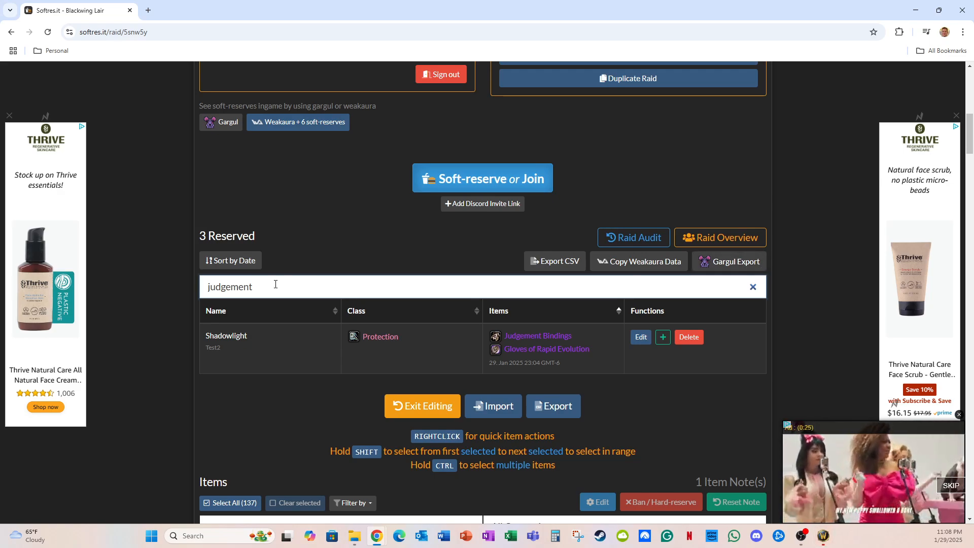
drag(274, 283, 205, 286)
key(BackSpace)
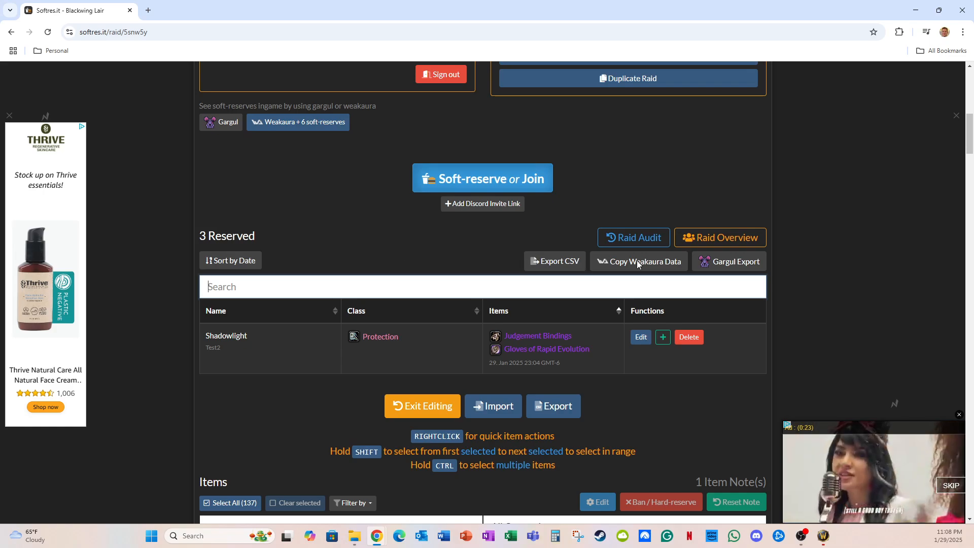
Step: Export the raid's soft-reserves as Gargul addon data to the clipboard and switch to World of Warcraft
click(732, 260)
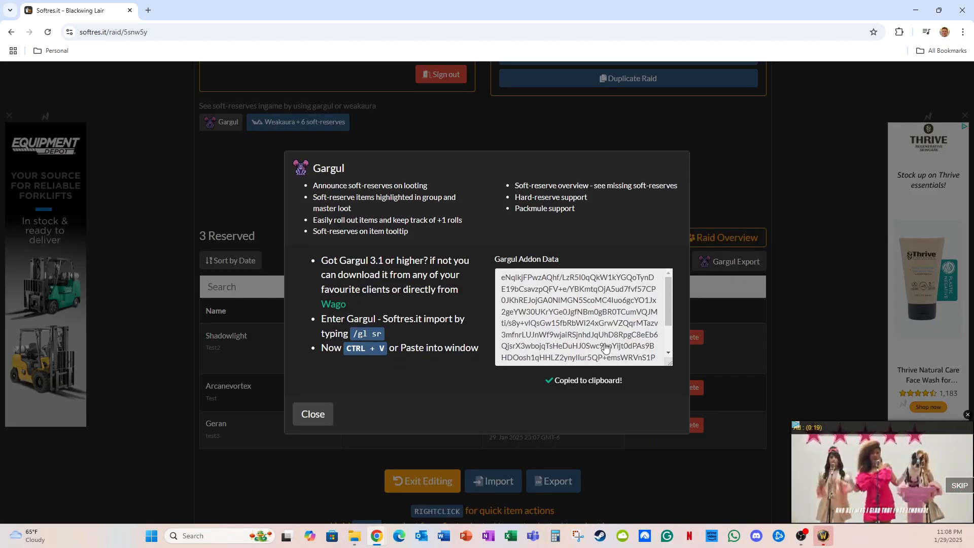
key(alt+Tab)
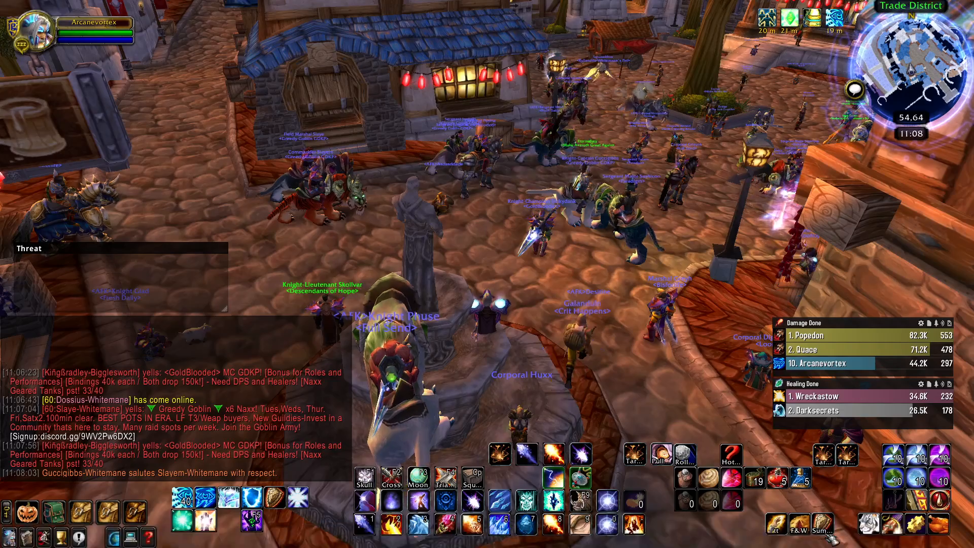
key(w)
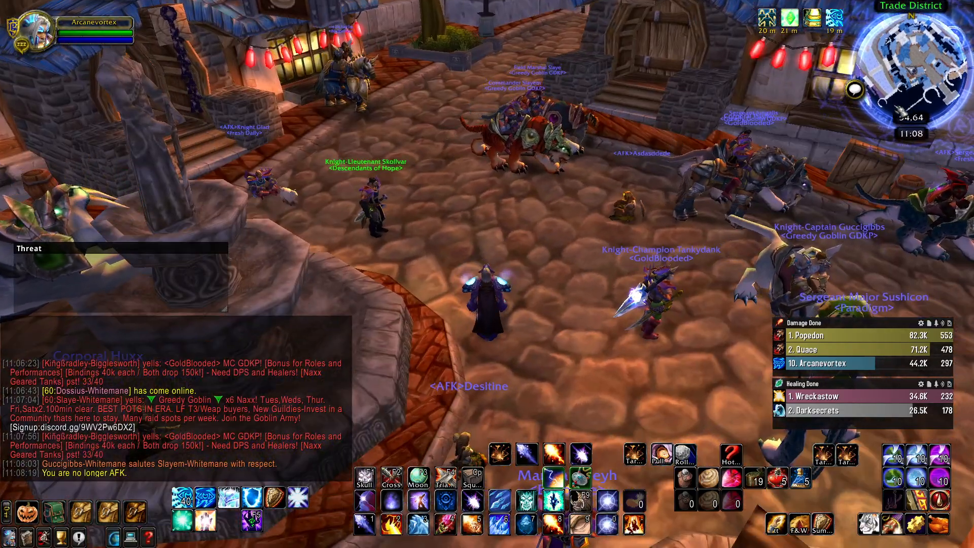
Step: Open the Gargul addon's SoftRes window and clear all existing soft-reserve data
click(877, 123)
click(700, 449)
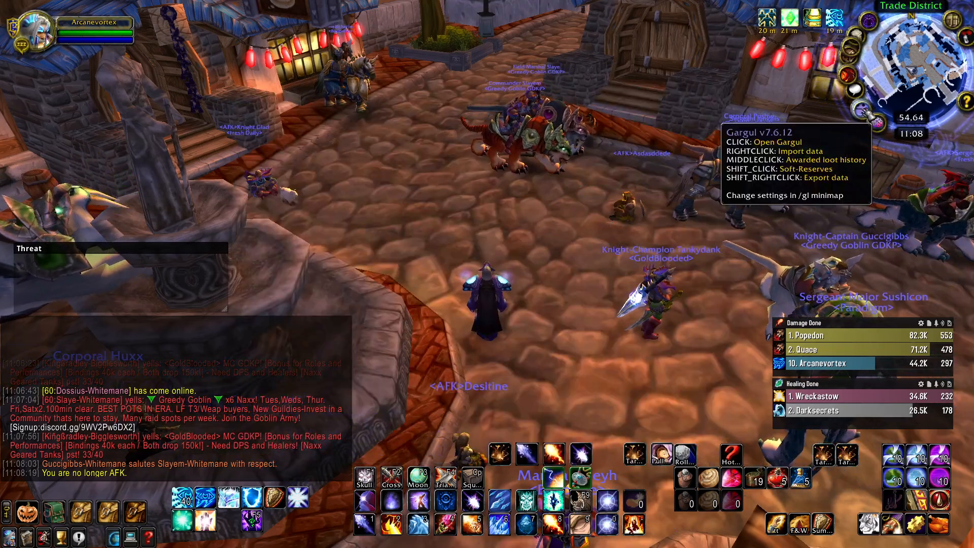
click(874, 121)
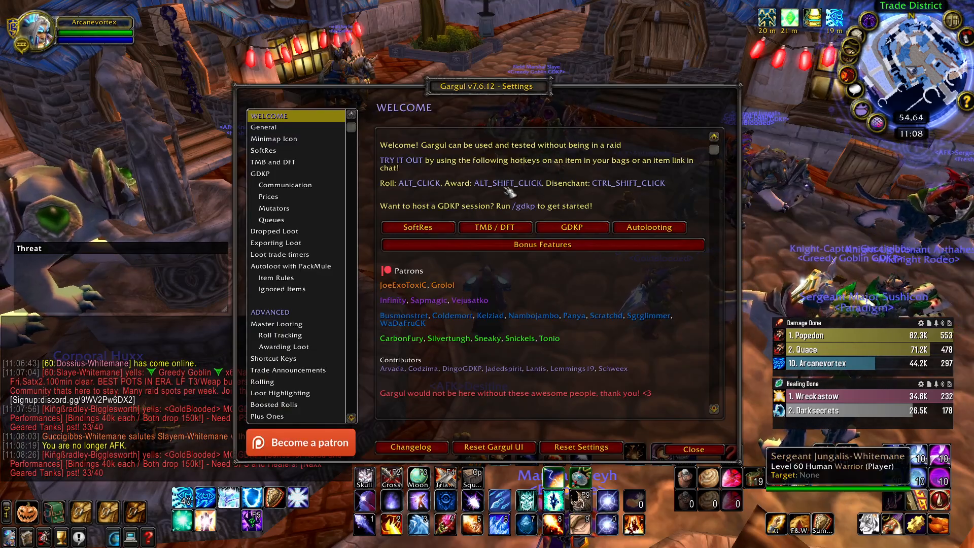
click(421, 228)
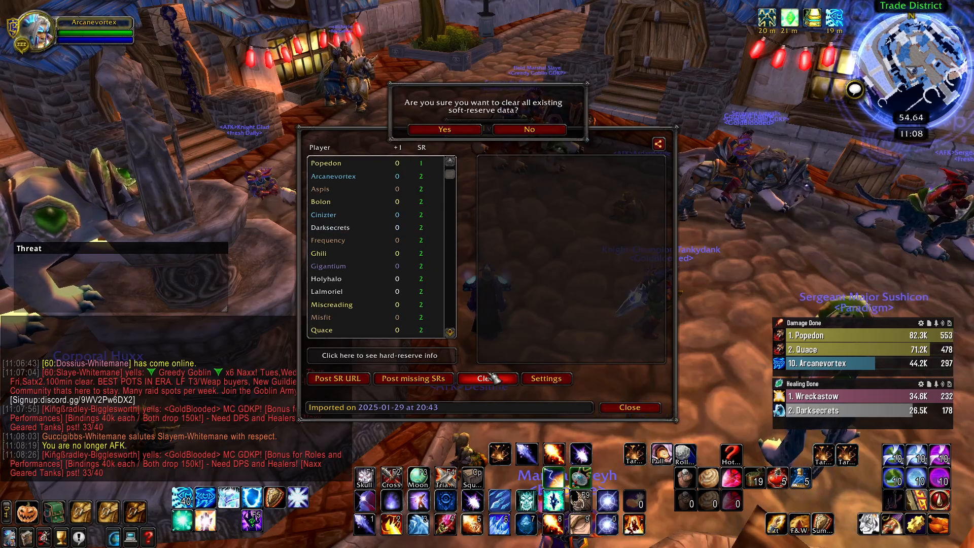
click(446, 129)
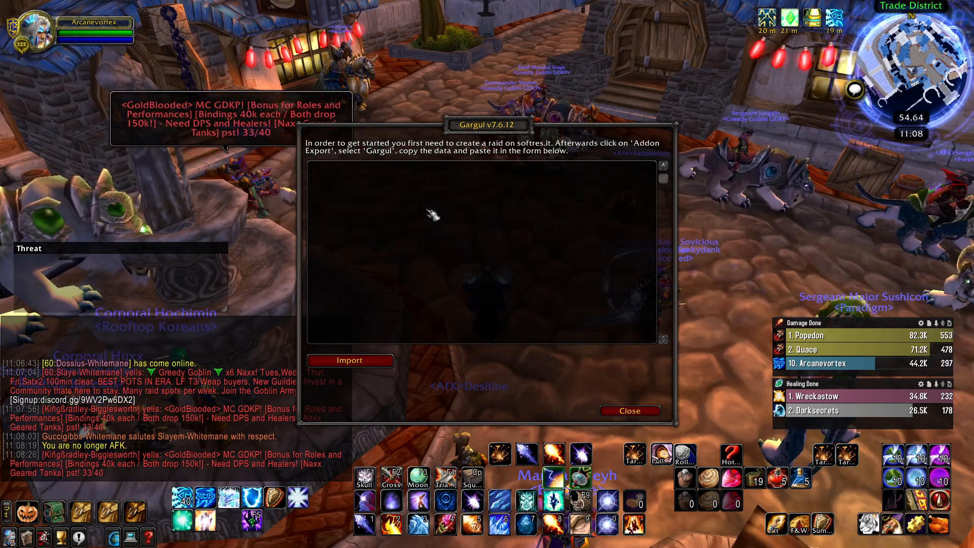
Step: Import the copied Softres.it data into Gargul, post the missing soft-reserves to chat, and close the window
key(ctrl+v)
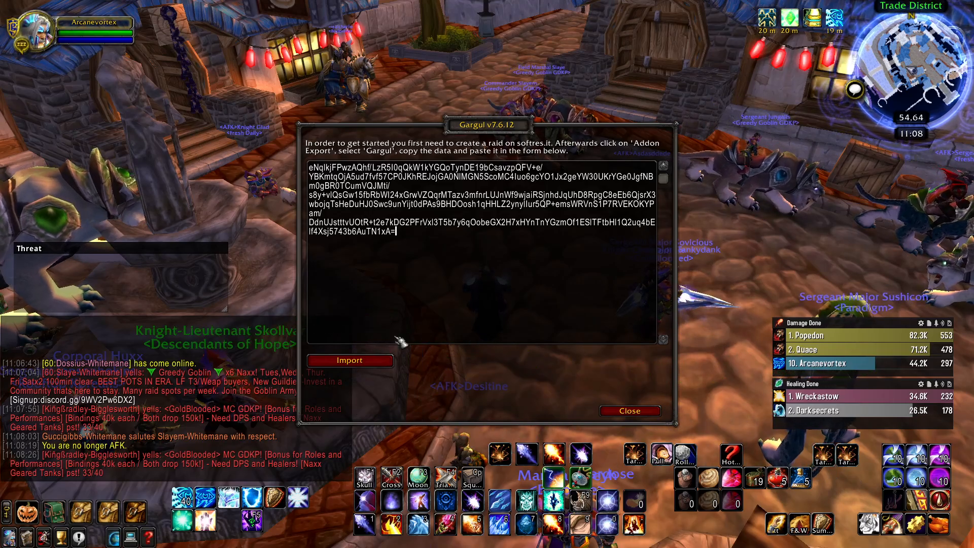
click(372, 362)
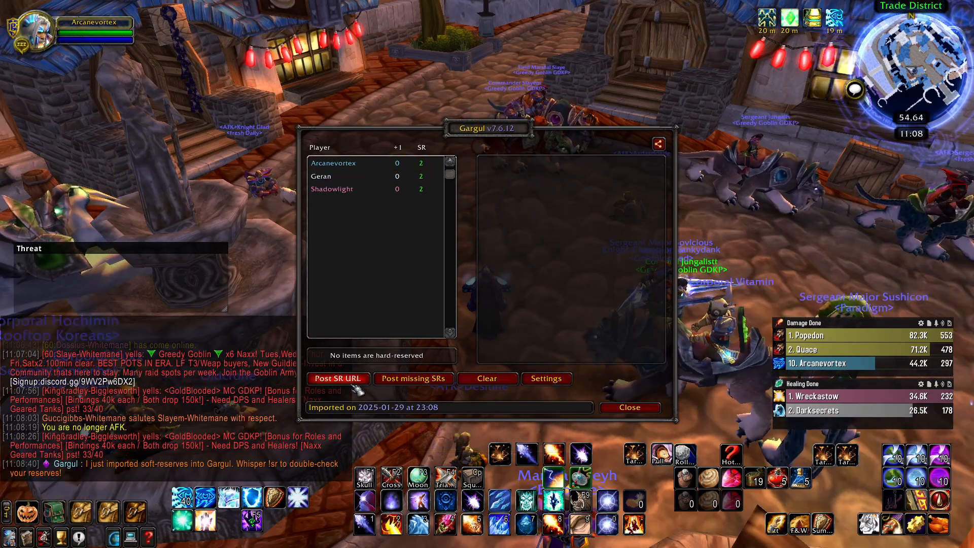
click(414, 379)
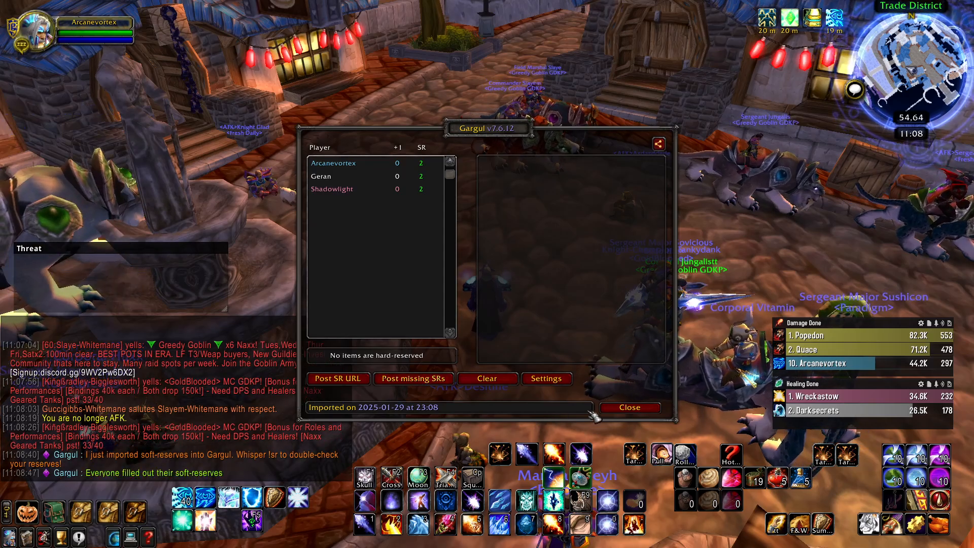
click(630, 407)
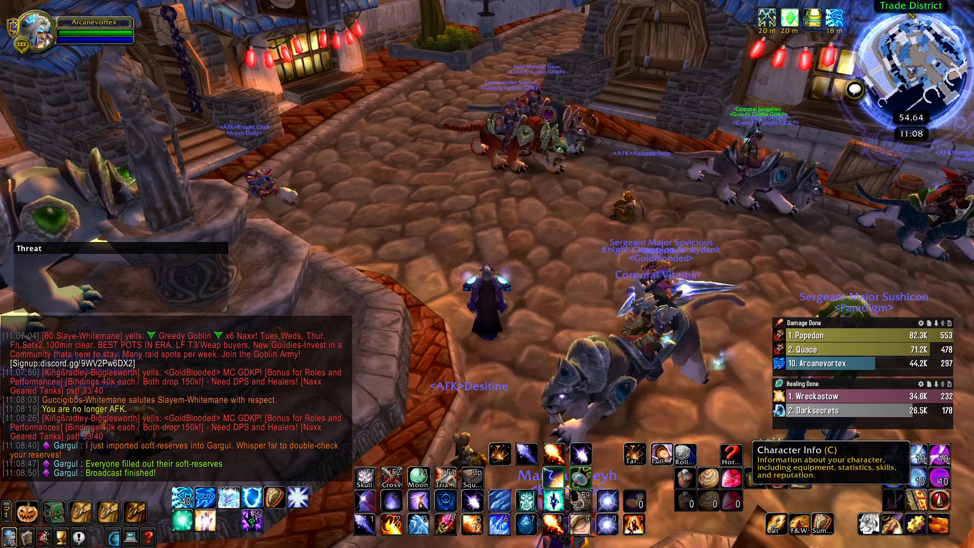
Step: Return to Softres.it in Chrome, close the Gargul export window, and check the players' notes in the soft-reserve table
key(alt+Tab)
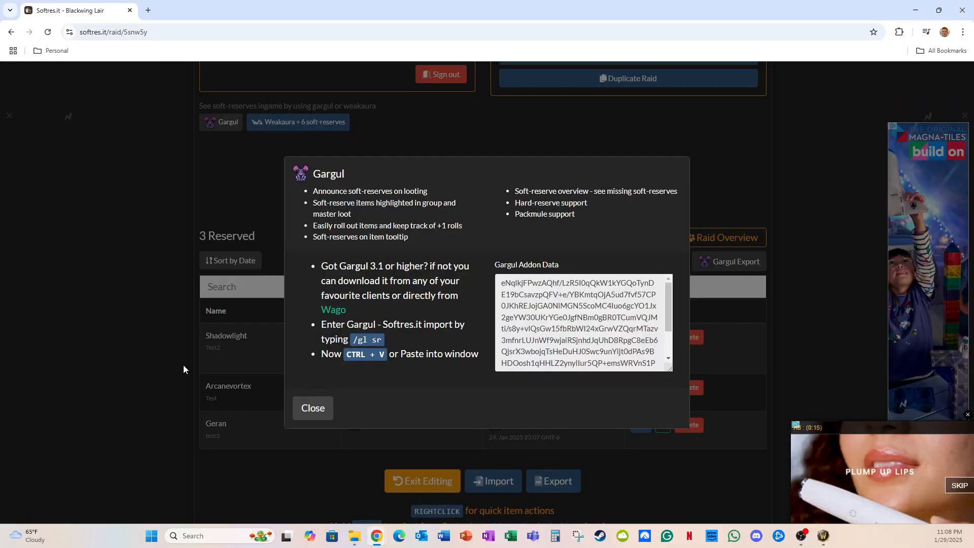
click(315, 406)
scroll(527, 300, up, 3)
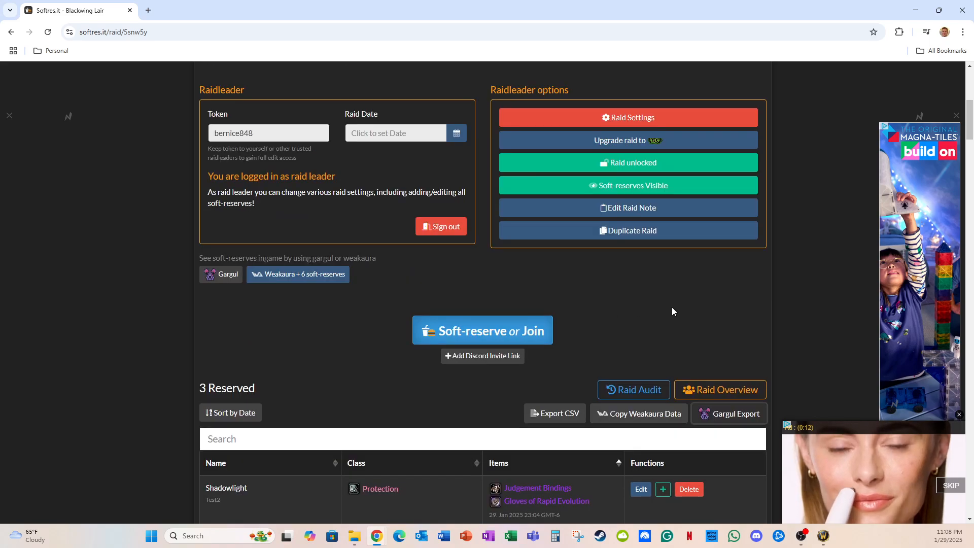
scroll(596, 284, down, 1)
scroll(596, 285, down, 3)
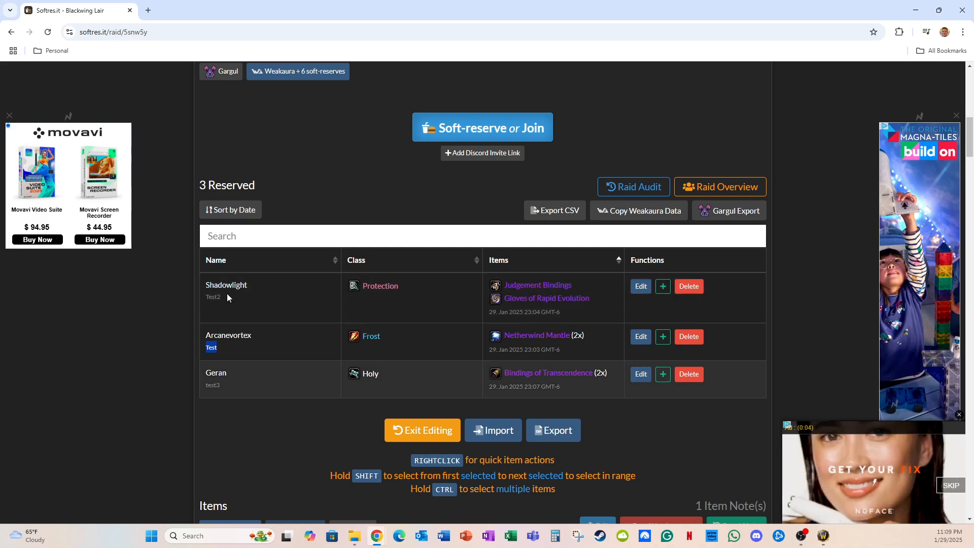
click(222, 350)
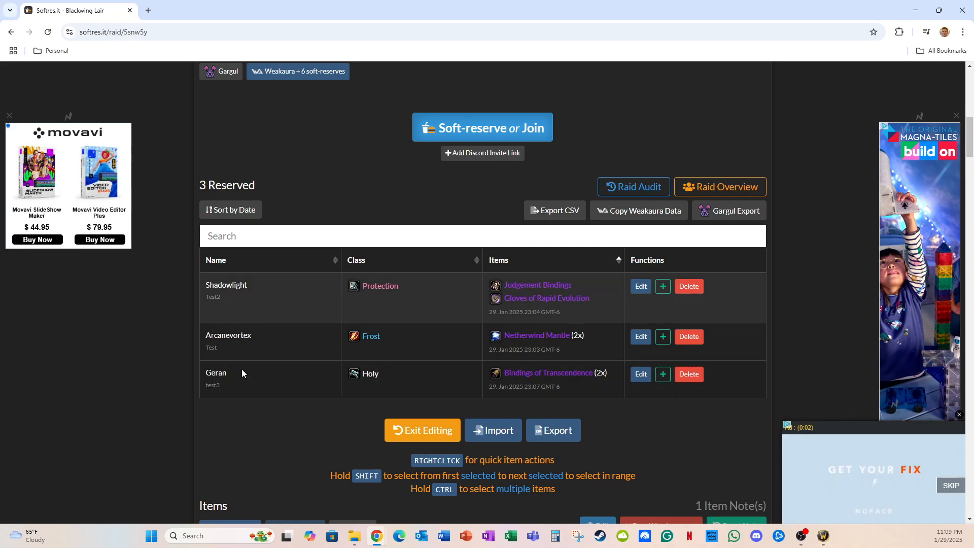
Step: Hide the raid's soft-reserves and make them visible again
scroll(249, 376, up, 1)
scroll(224, 356, up, 5)
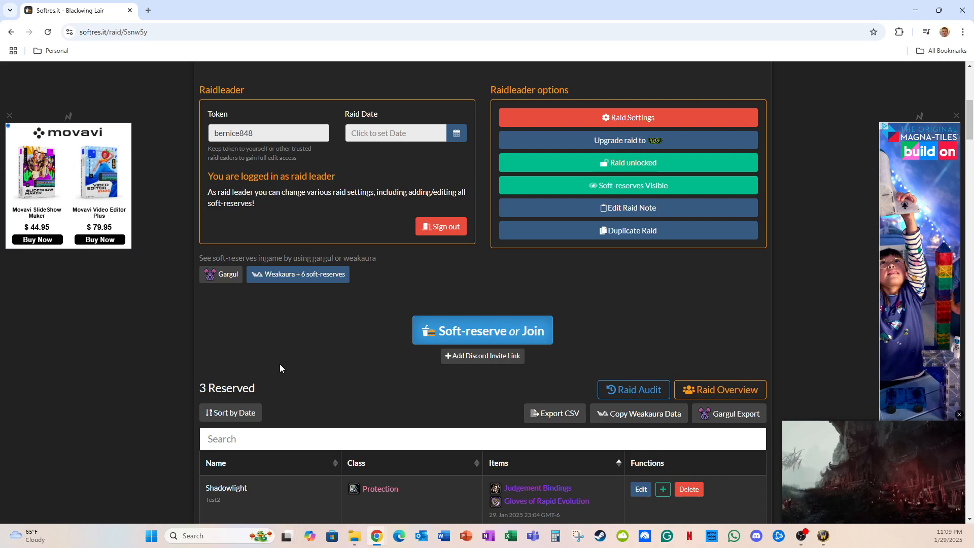
scroll(740, 375, down, 1)
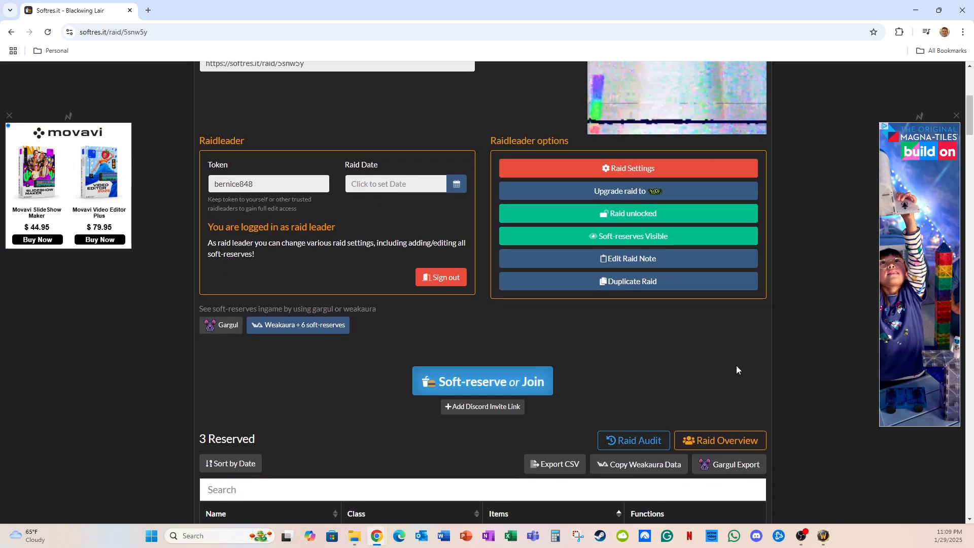
click(627, 243)
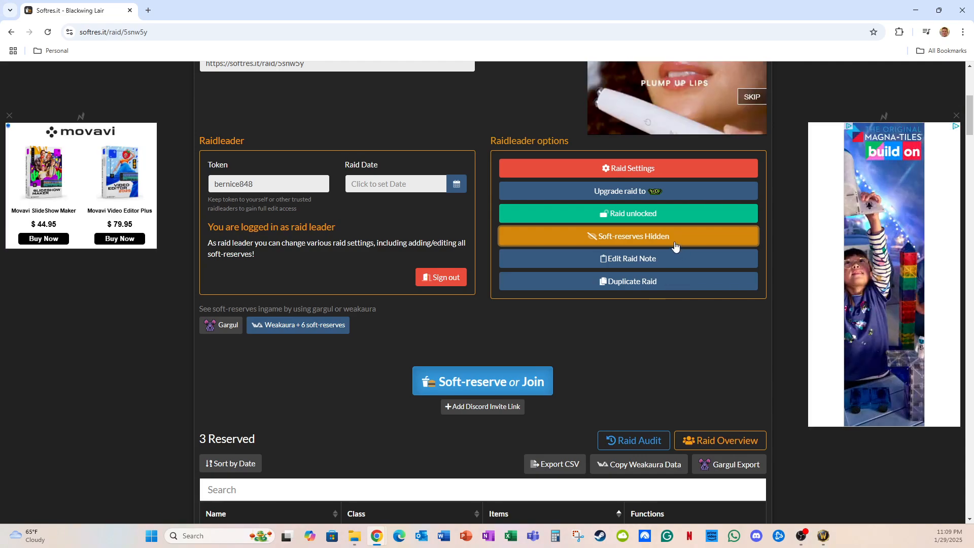
click(645, 238)
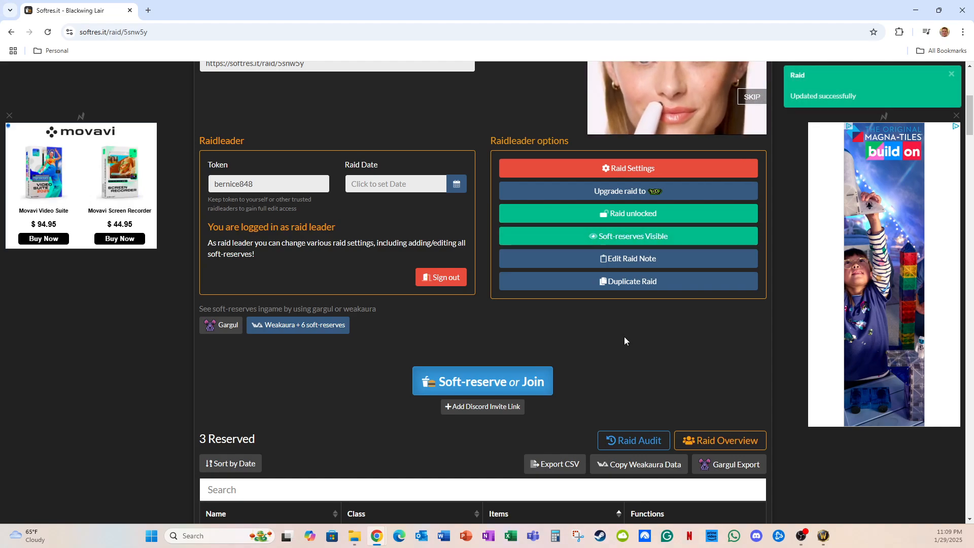
scroll(624, 336, down, 4)
scroll(619, 325, up, 7)
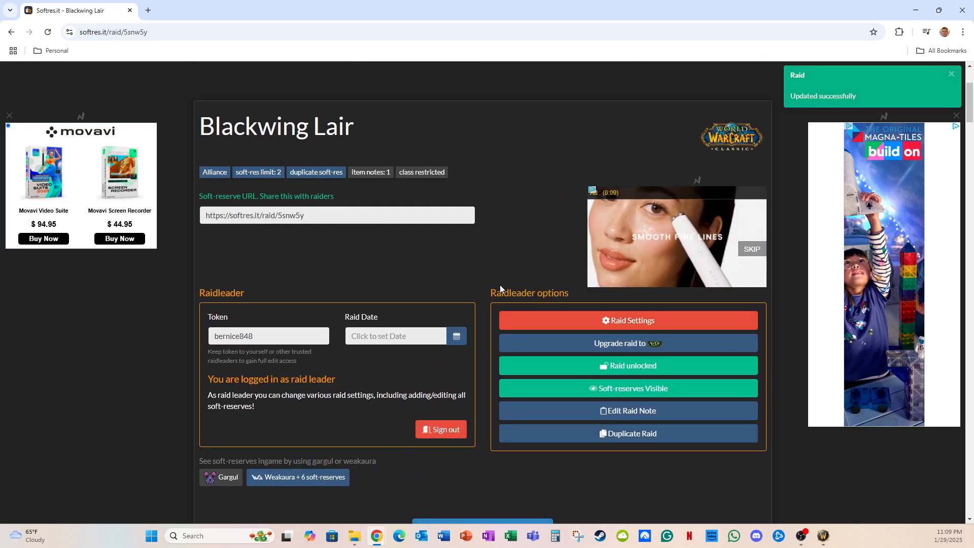
scroll(528, 385, down, 2)
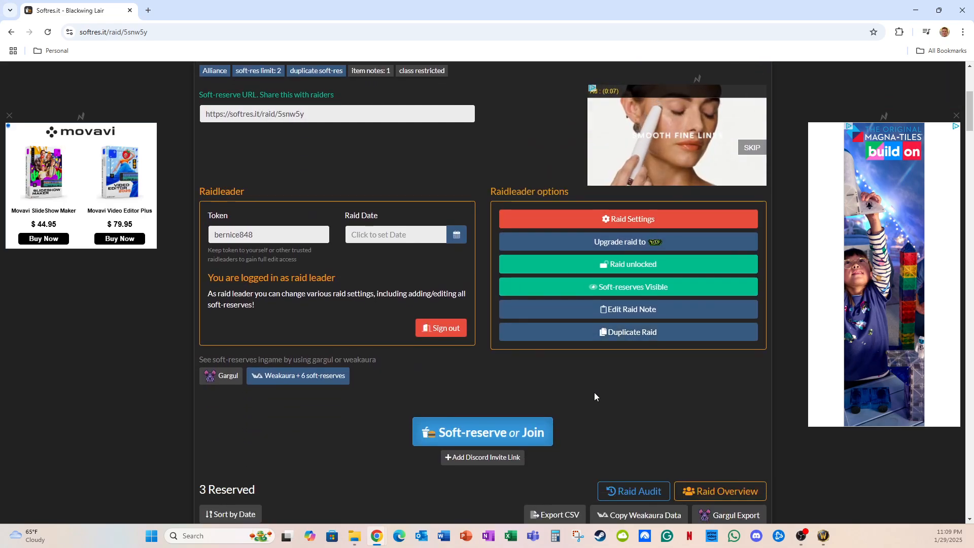
scroll(613, 386, down, 1)
scroll(616, 379, down, 2)
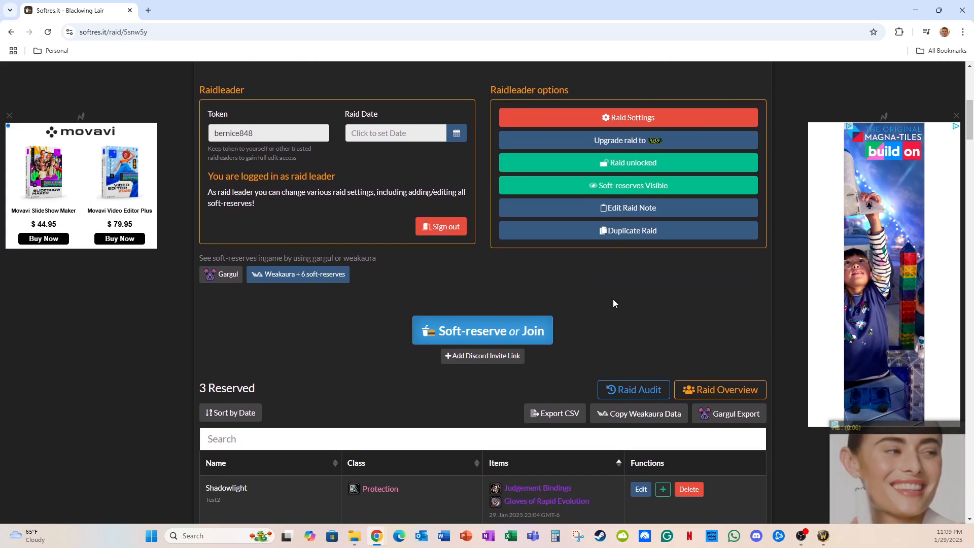
scroll(616, 264, up, 1)
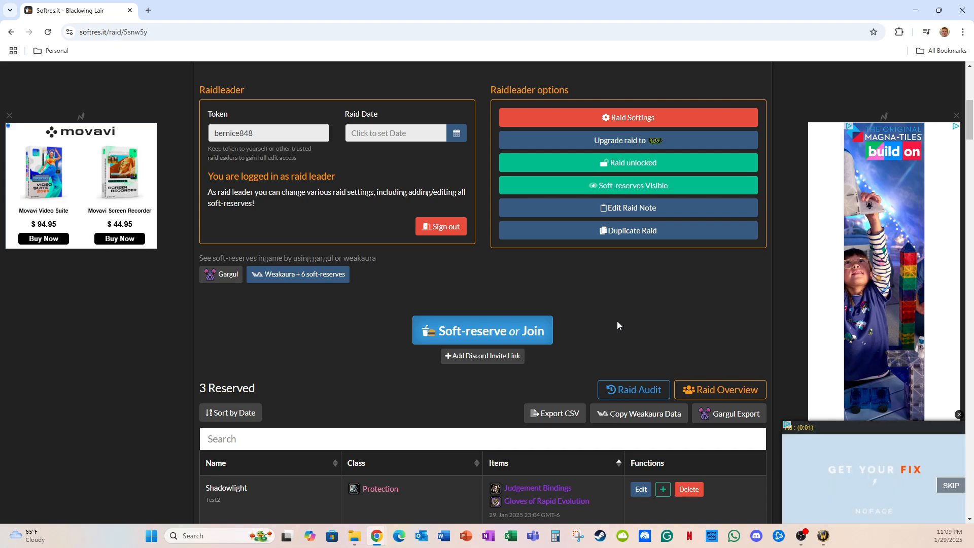
scroll(613, 315, down, 1)
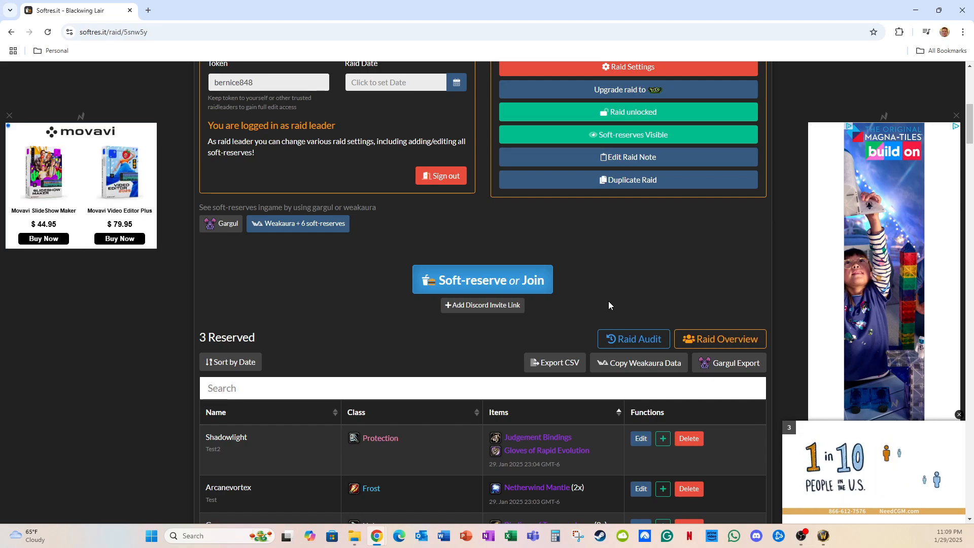
scroll(609, 304, up, 1)
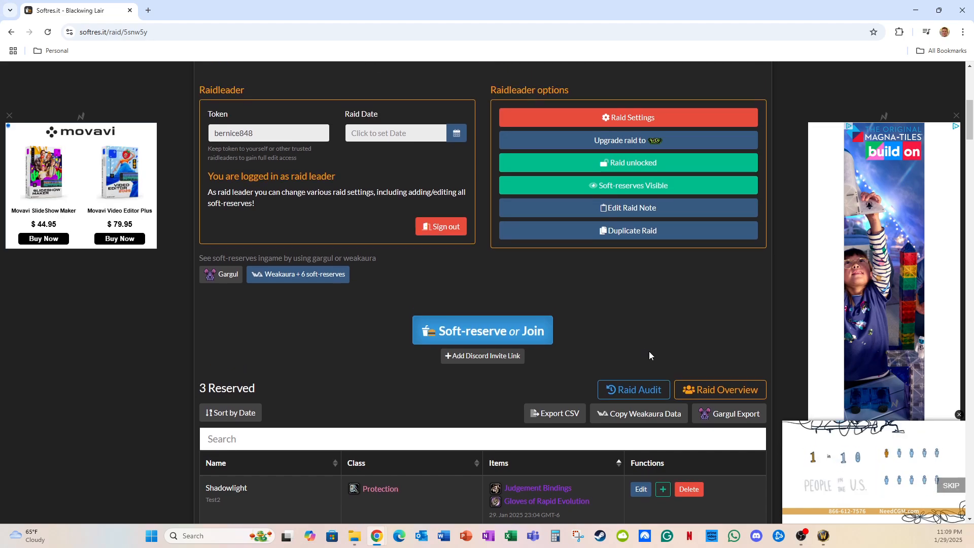